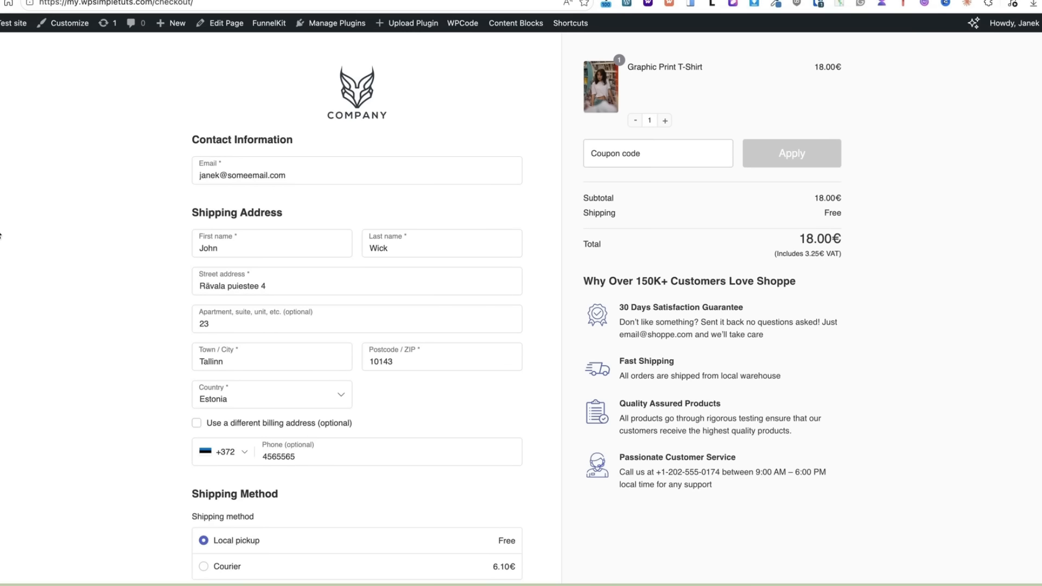
- Add the discounted Shoes special offer to the order on the checkout page and review the updated order summary
scroll(1, 235, "down", 7)
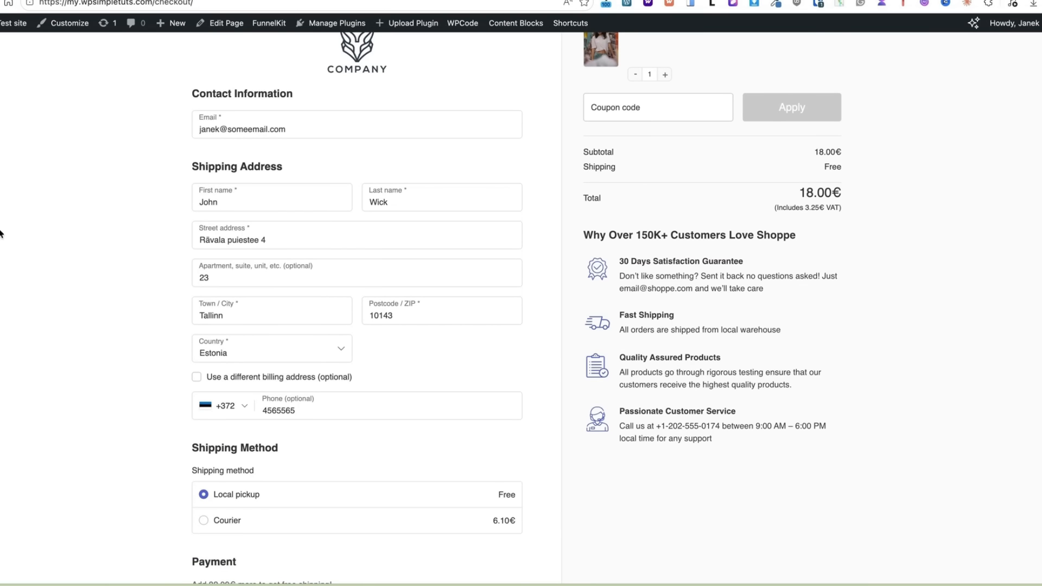
scroll(4, 231, "down", 3)
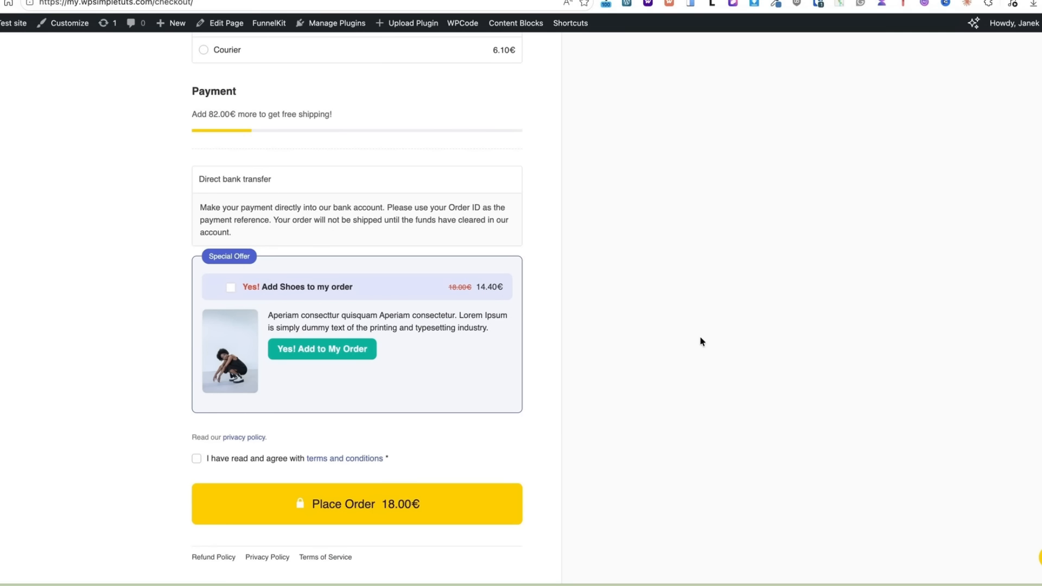
mouse_move(337, 354)
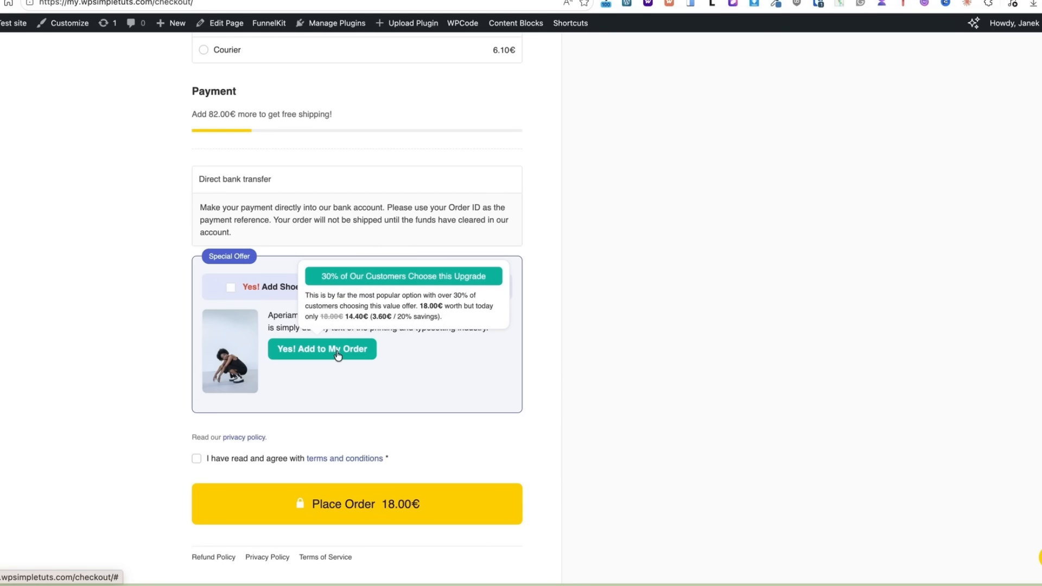
left_click(338, 354)
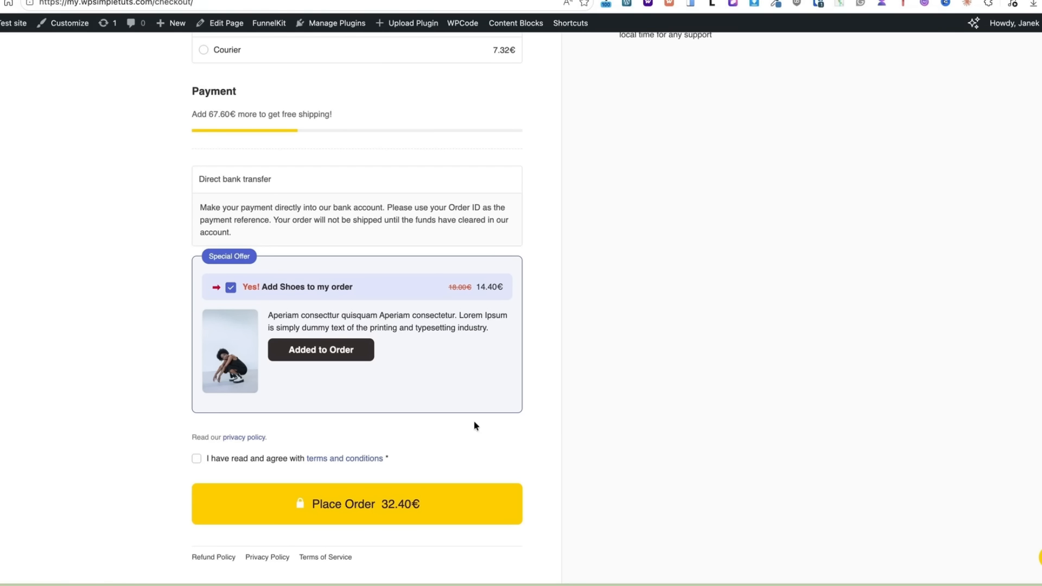
scroll(631, 357, "up", 10)
scroll(653, 275, "down", 1)
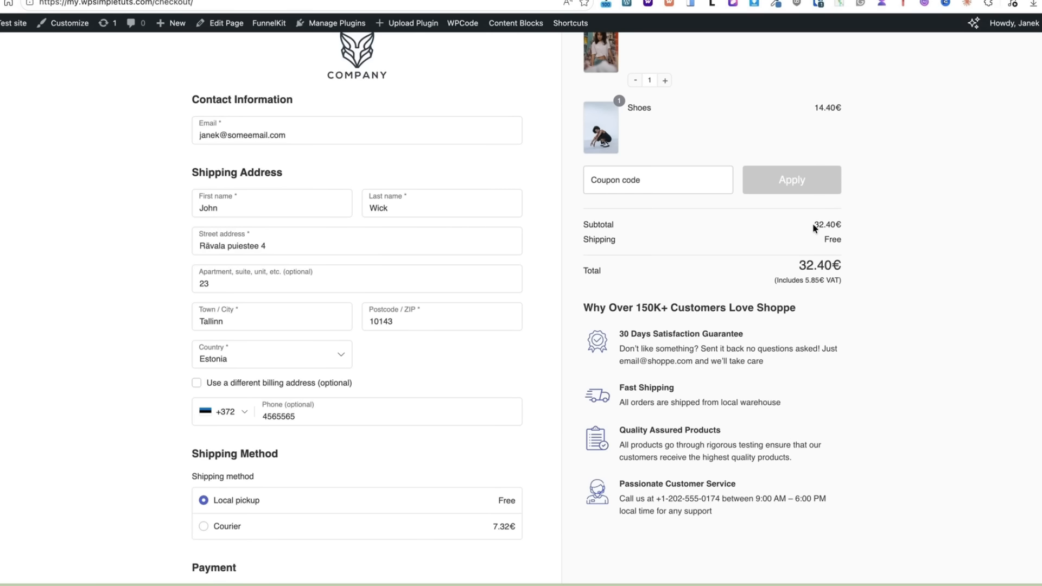
scroll(493, 341, "down", 9)
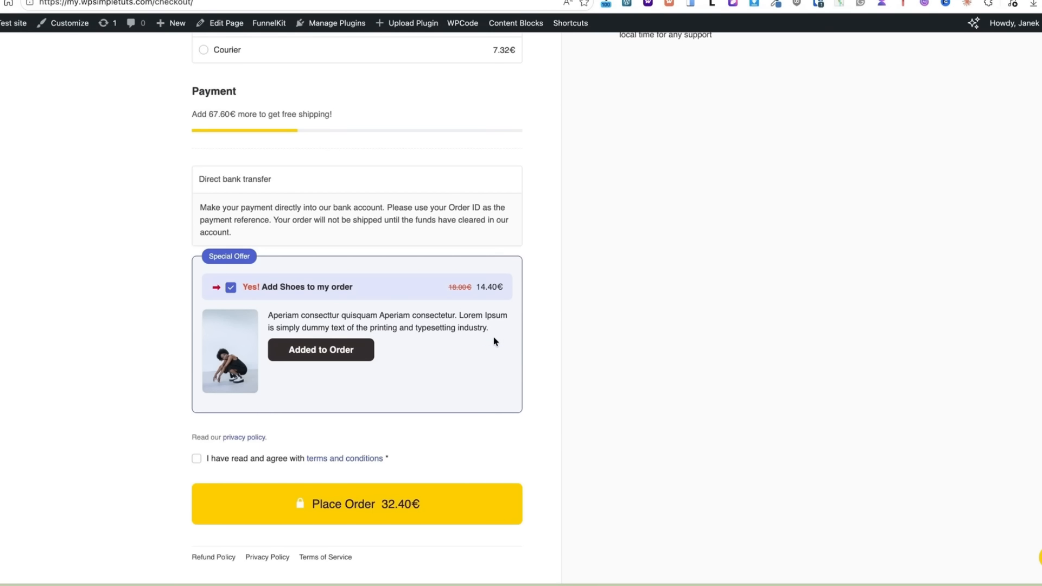
- Place the order and accept the one-time Denim Jacket upsell offer
left_click(388, 503)
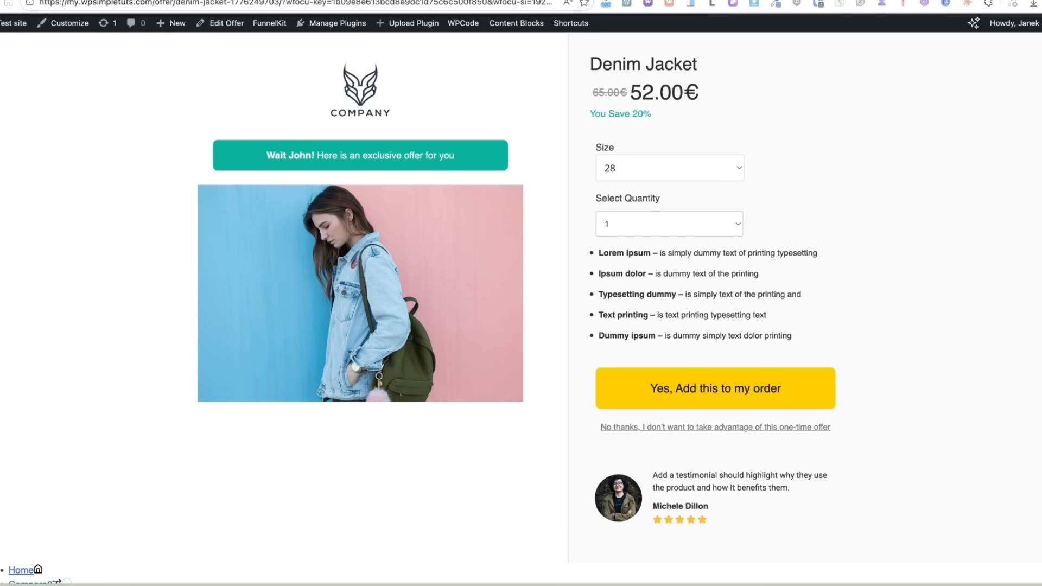
left_click(692, 396)
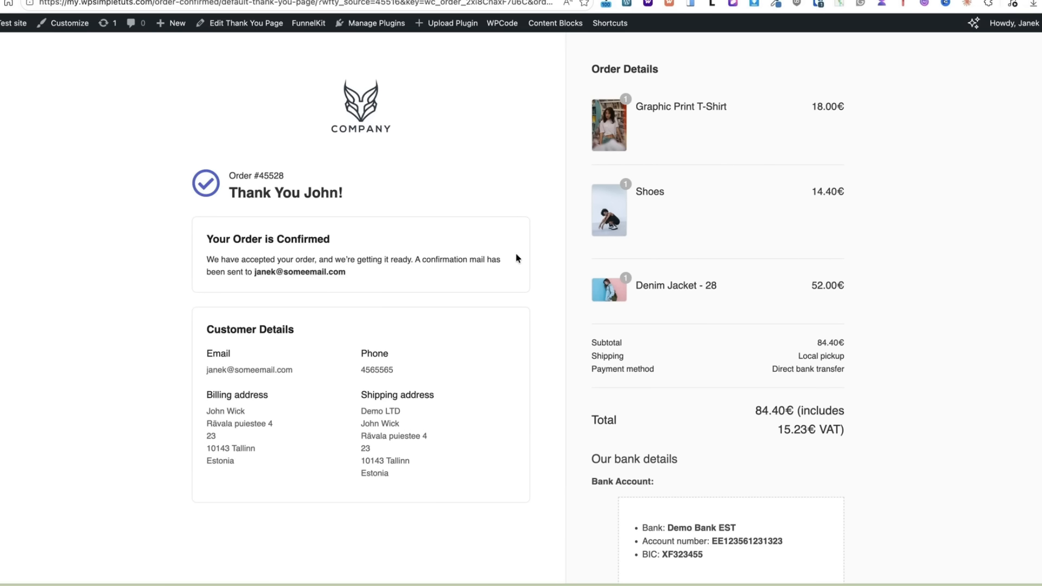
double_click(814, 104)
left_click(971, 134)
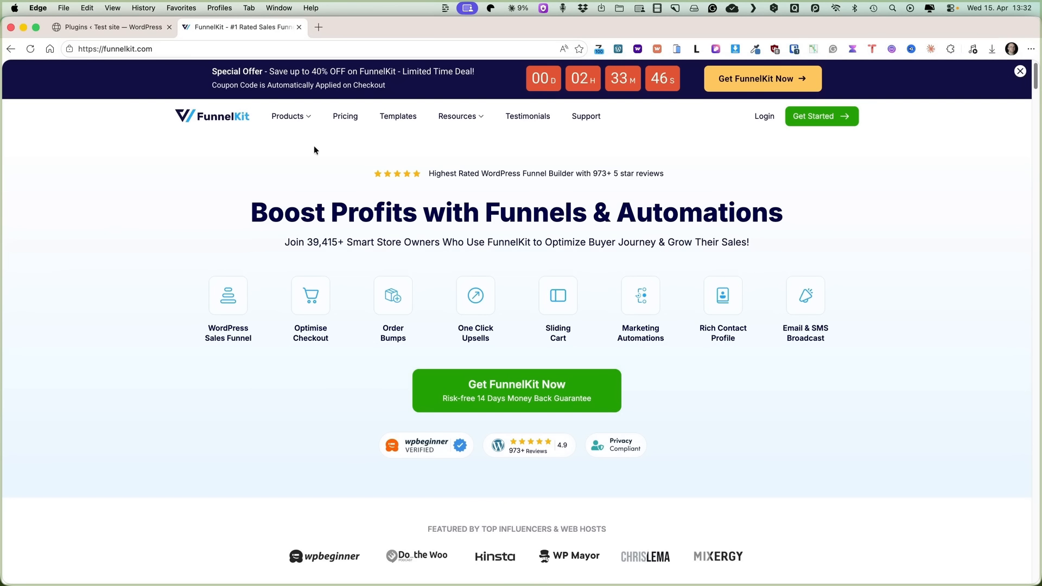
scroll(946, 276, "down", 1)
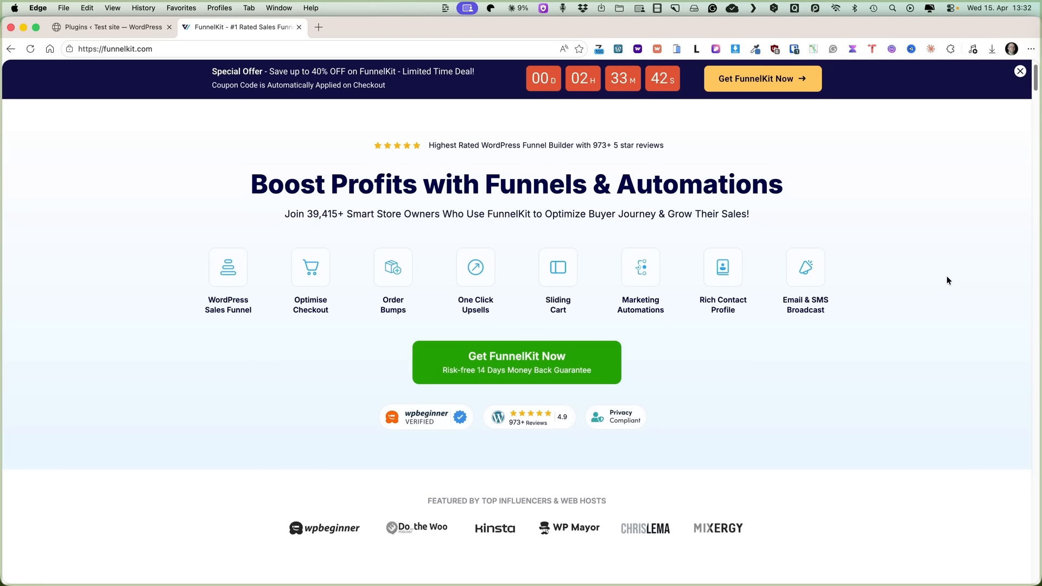
scroll(946, 276, "up", 1)
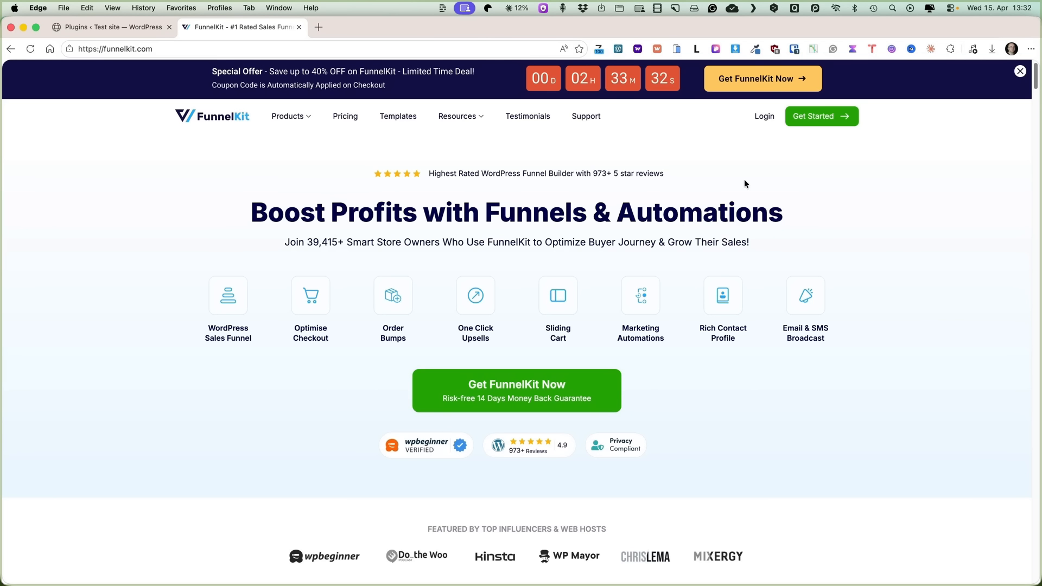
- Switch to the WordPress dashboard and open FunnelKit's Store Checkout page
left_click(109, 27)
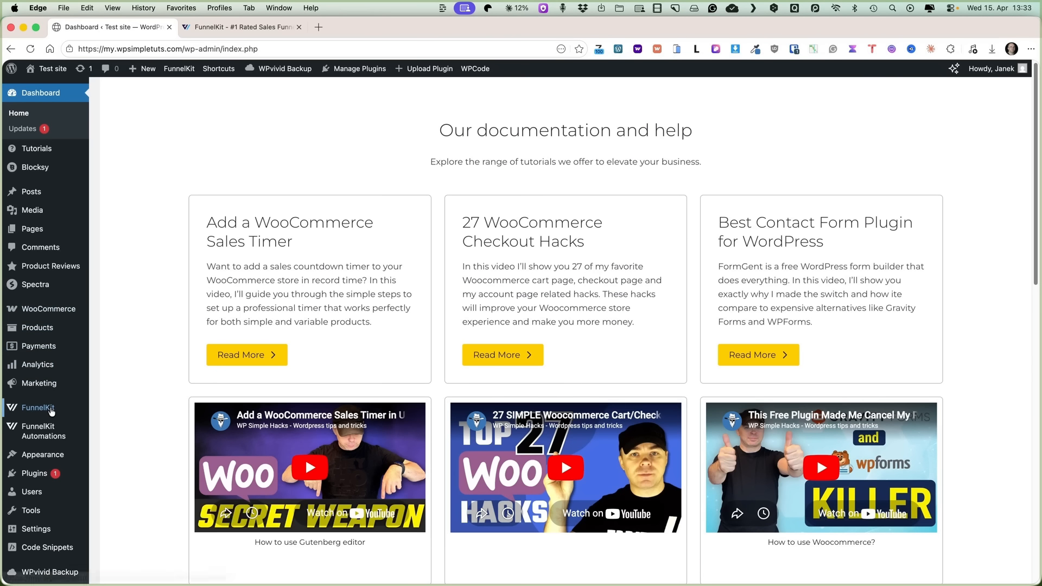
mouse_move(52, 413)
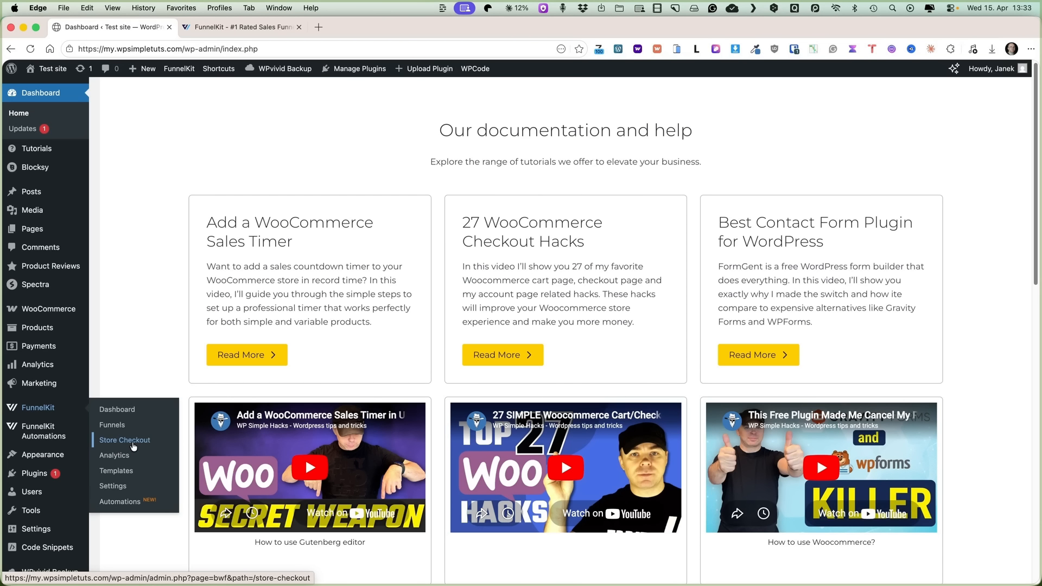
left_click(133, 444)
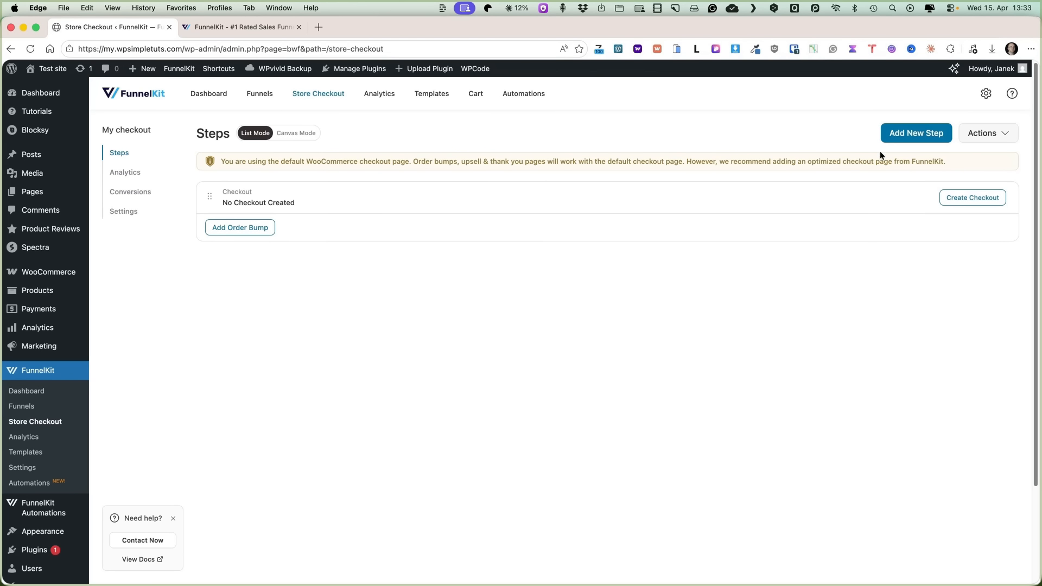
- Start adding a store checkout step and preview the Shoppe, Optic, Hific and Courselog checkout templates
left_click(908, 136)
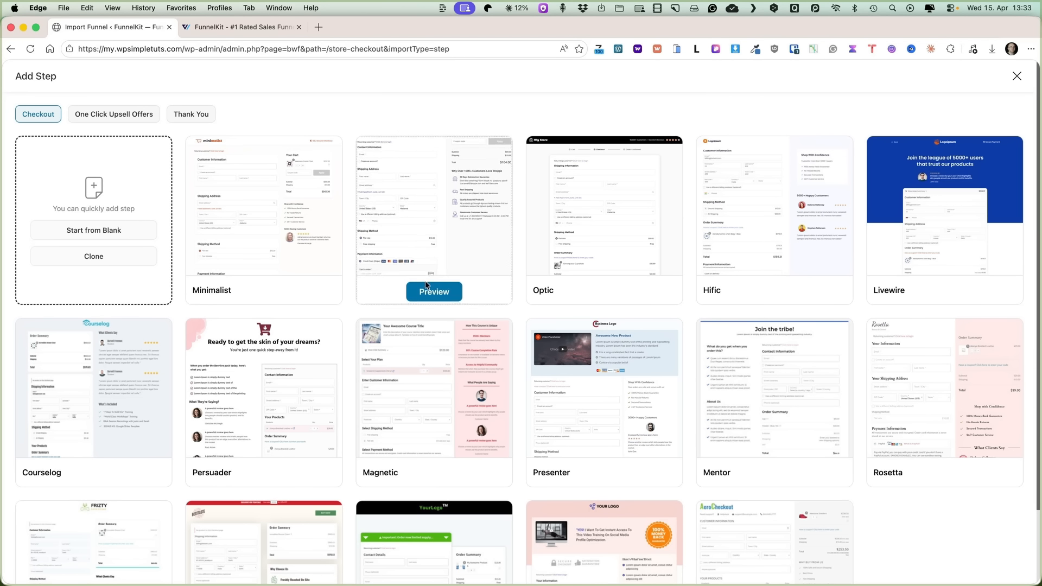
scroll(745, 286, "down", 3)
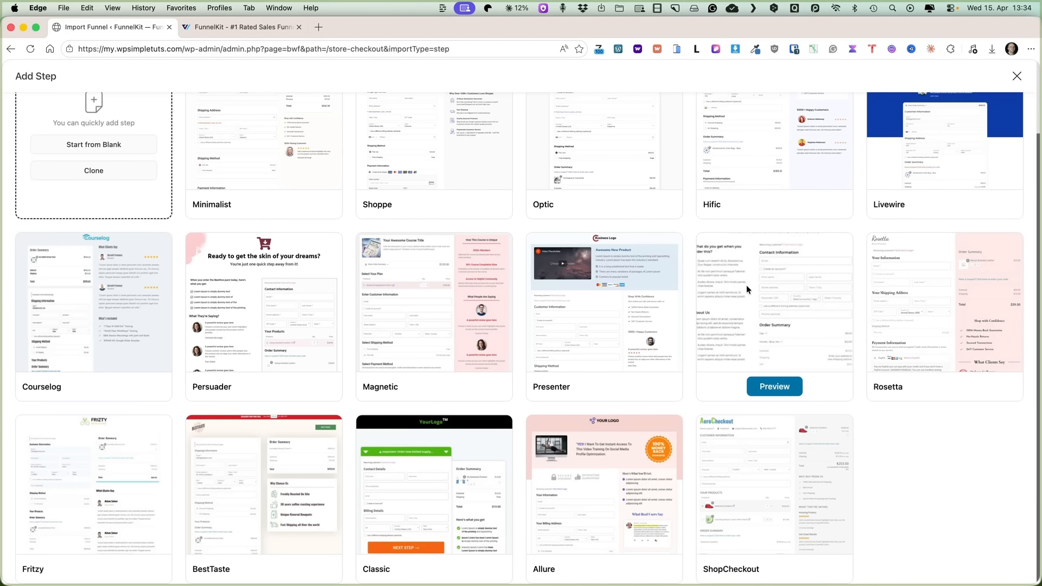
scroll(719, 305, "up", 3)
left_click(434, 291)
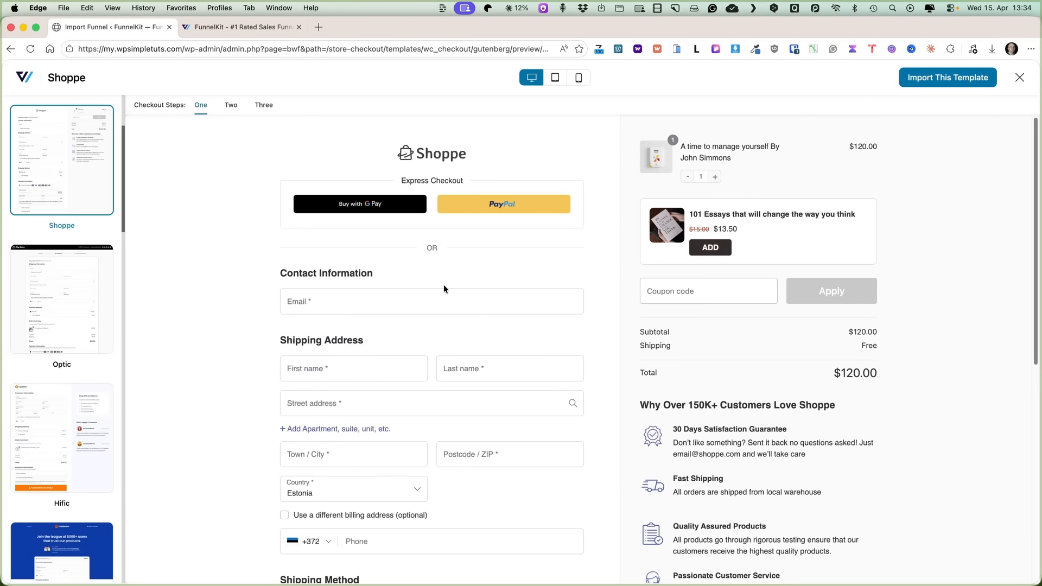
left_click(64, 290)
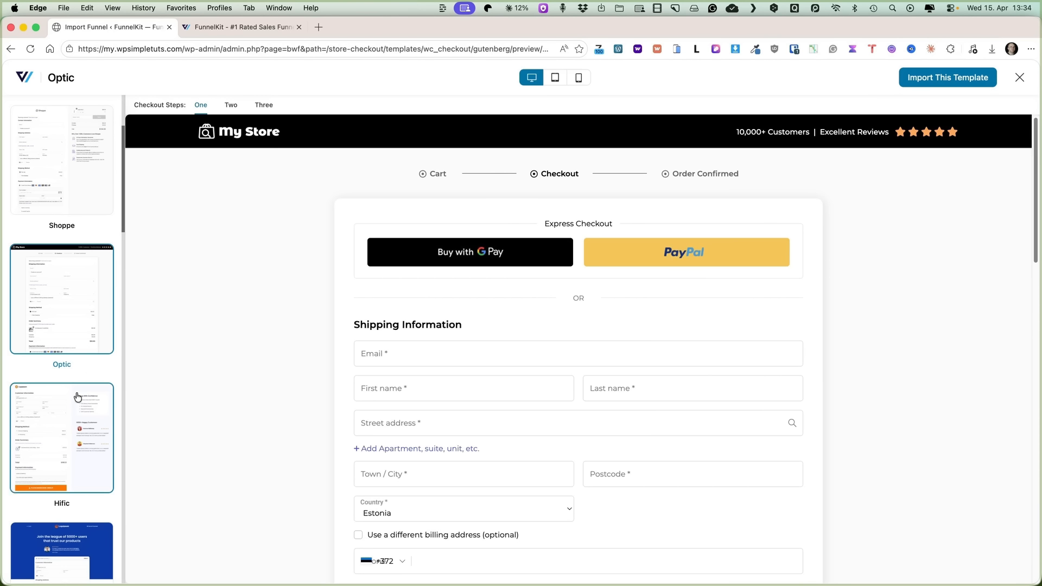
left_click(62, 424)
scroll(73, 453, "down", 5)
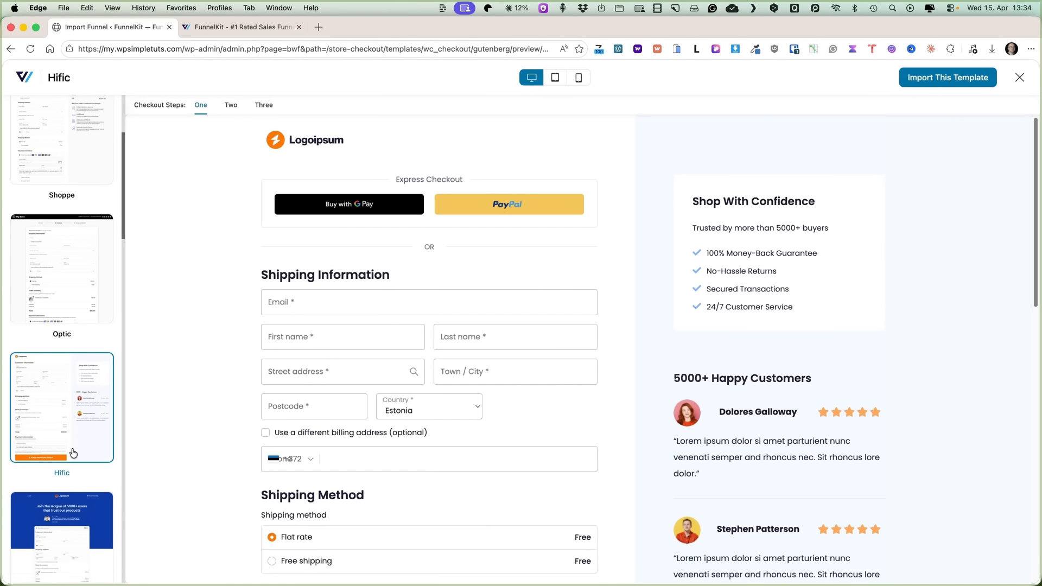
scroll(64, 466, "down", 5)
left_click(65, 340)
scroll(65, 340, "up", 10)
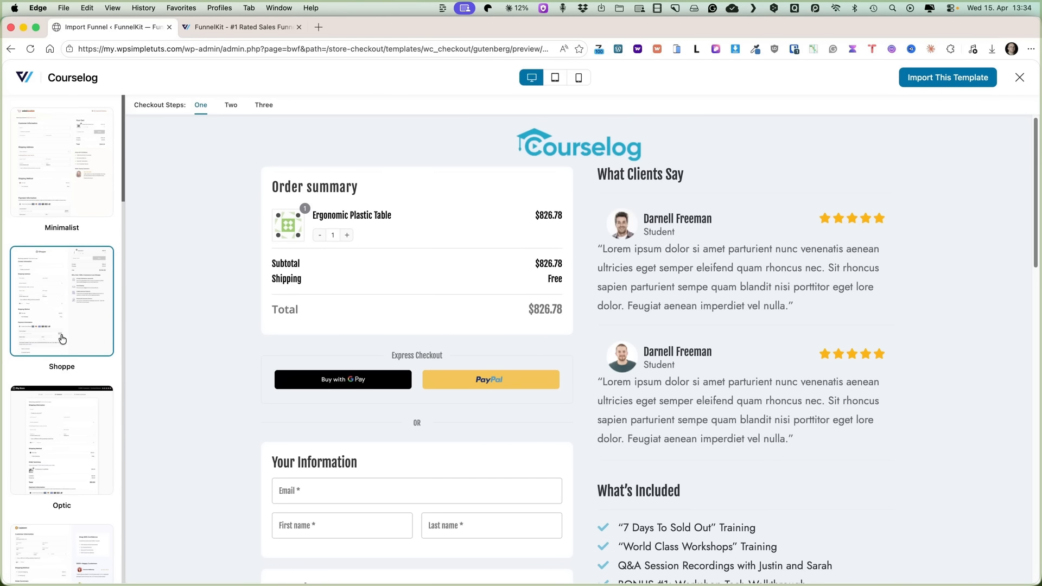
- Import the Shoppe template as a new checkout step named "Default checkout"
left_click(57, 285)
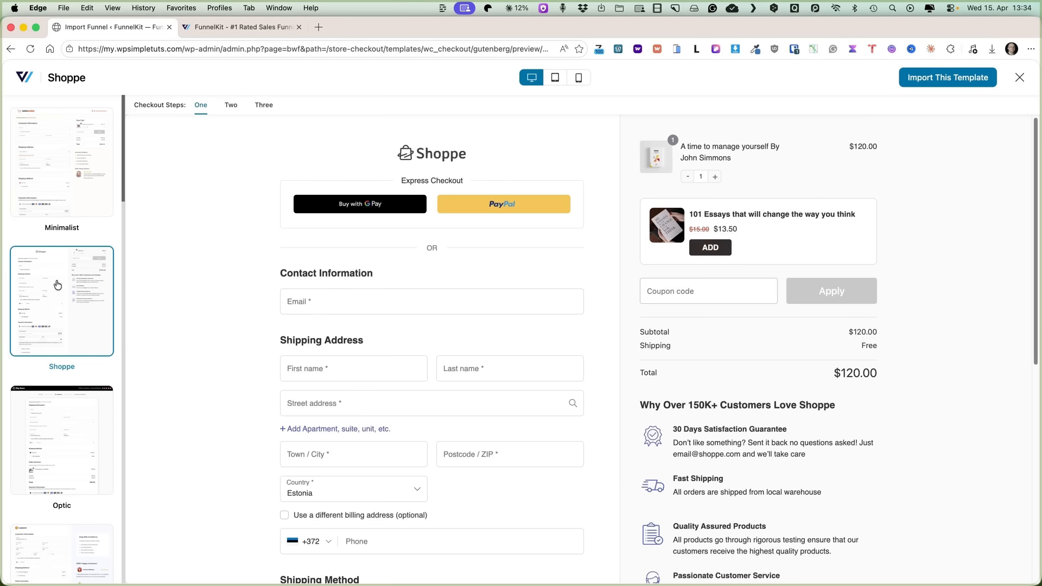
left_click(938, 79)
left_click(438, 324)
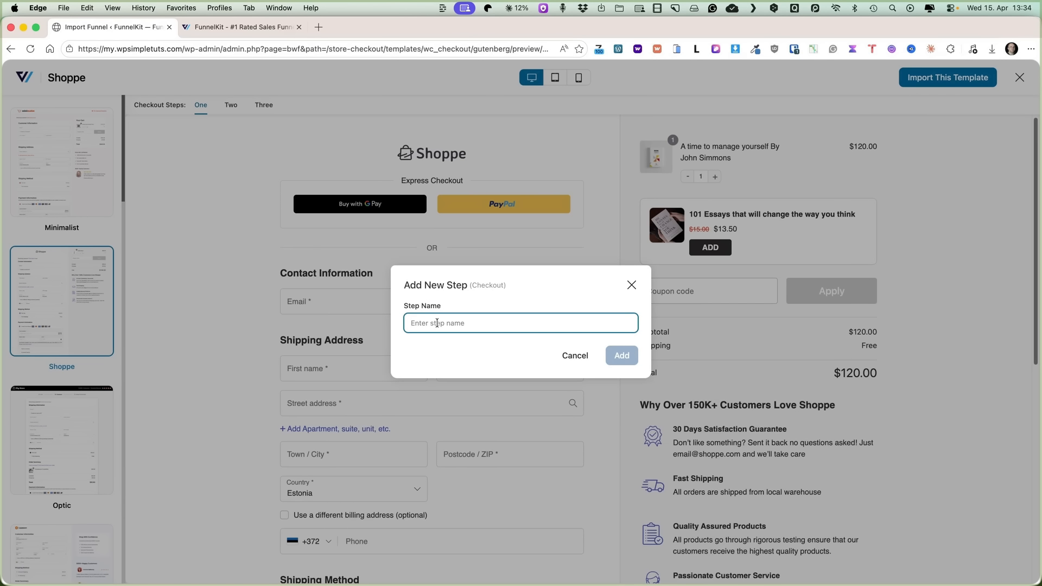
type("Default checkout")
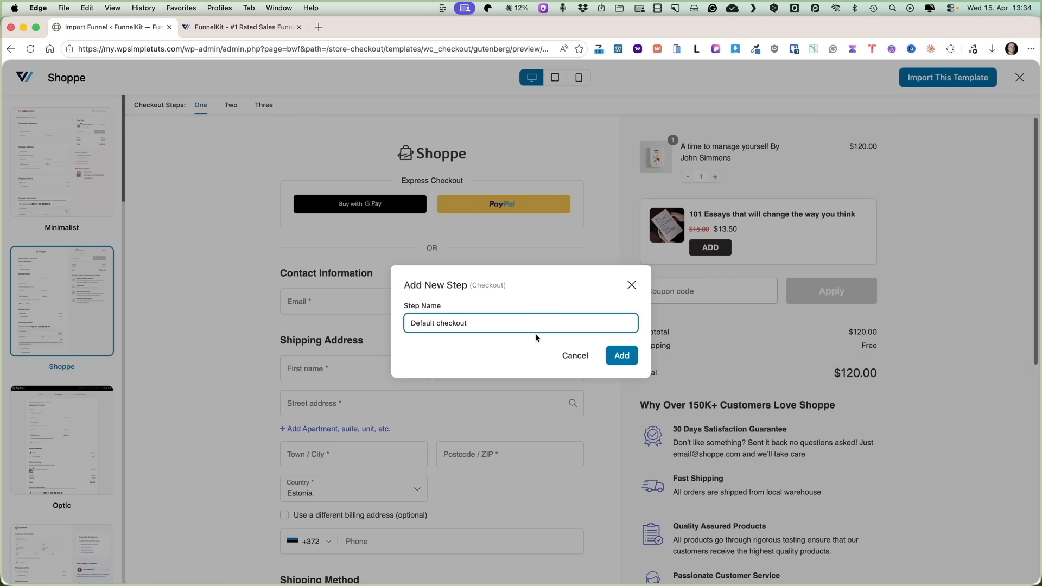
left_click(619, 356)
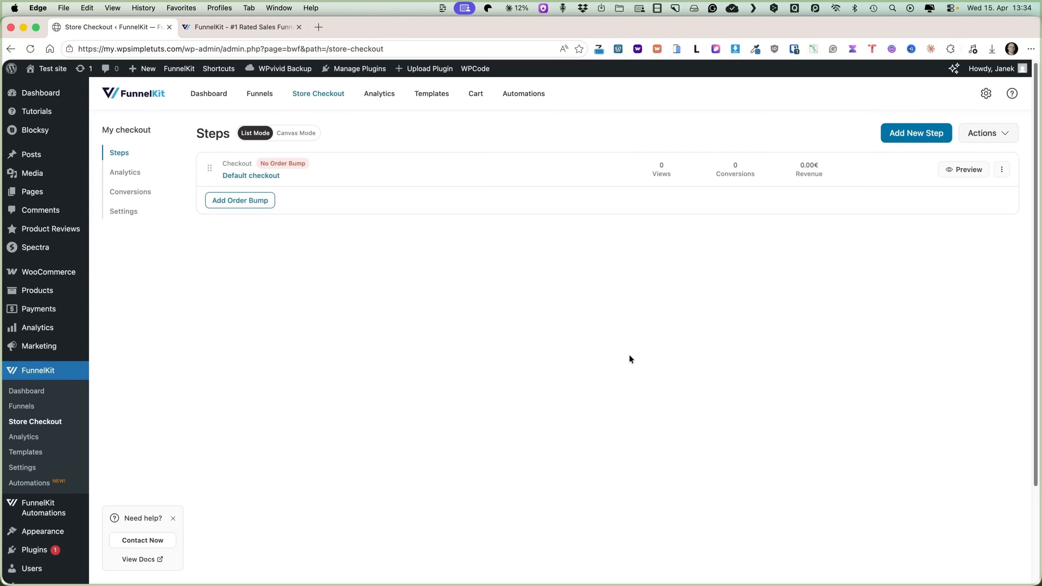
- Preview the Default checkout page and open its Shoppe template for editing
left_click(950, 171)
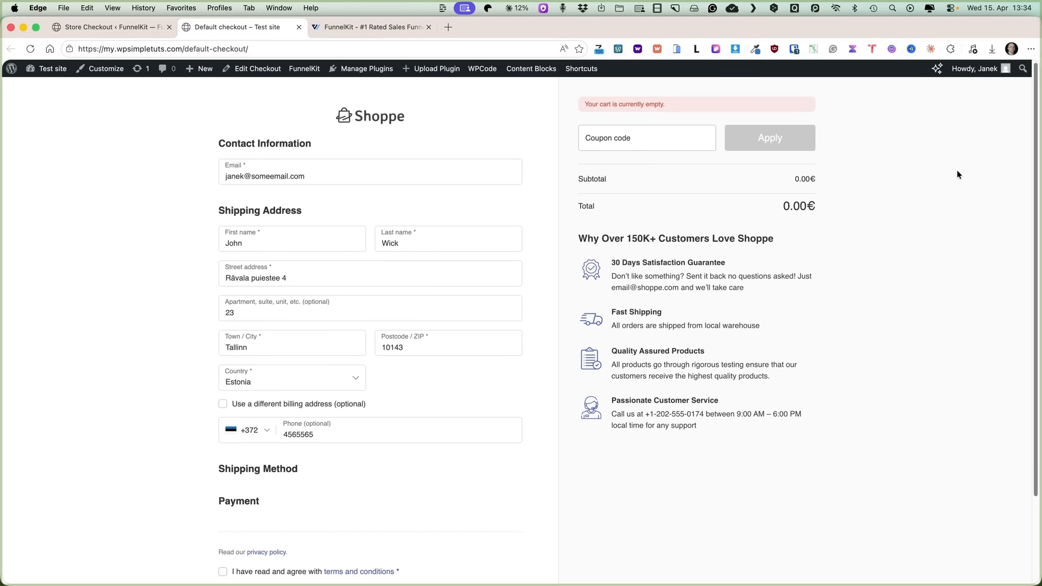
left_click(114, 27)
left_click(267, 175)
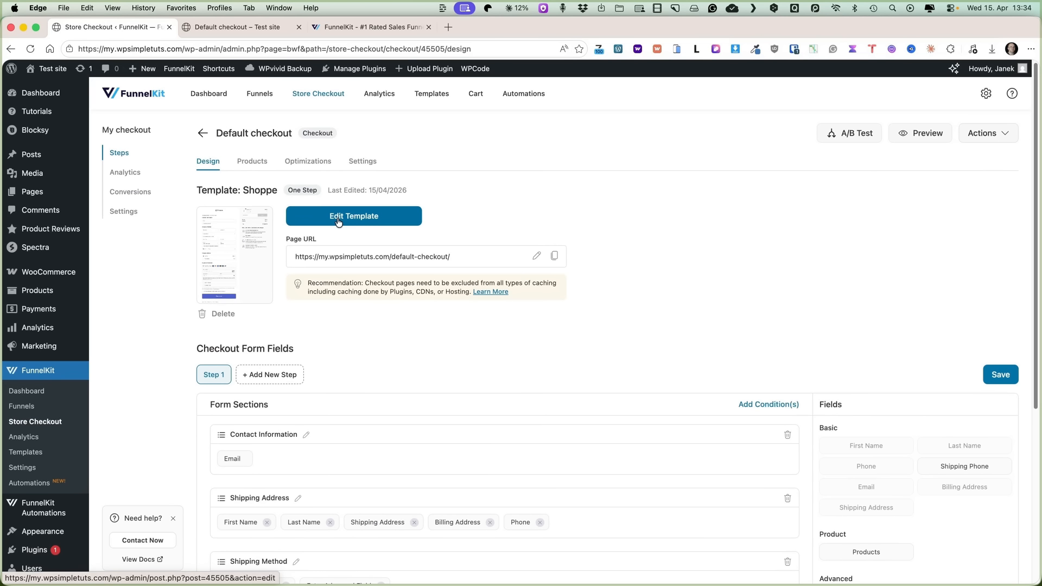
left_click(338, 221)
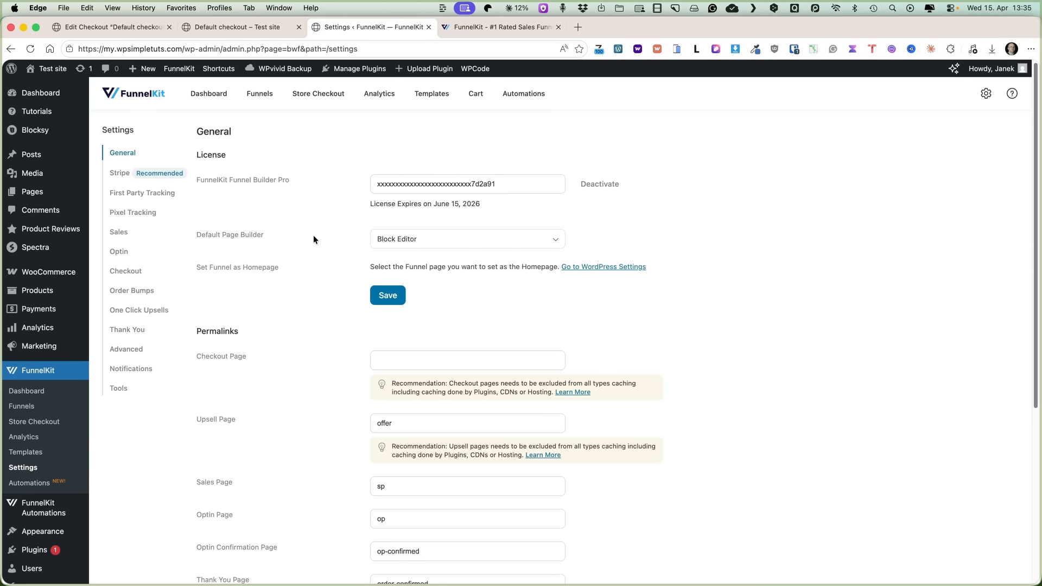
- Check the default page builder options in the FunnelKit general settings and return to the Default checkout editor
left_click(419, 244)
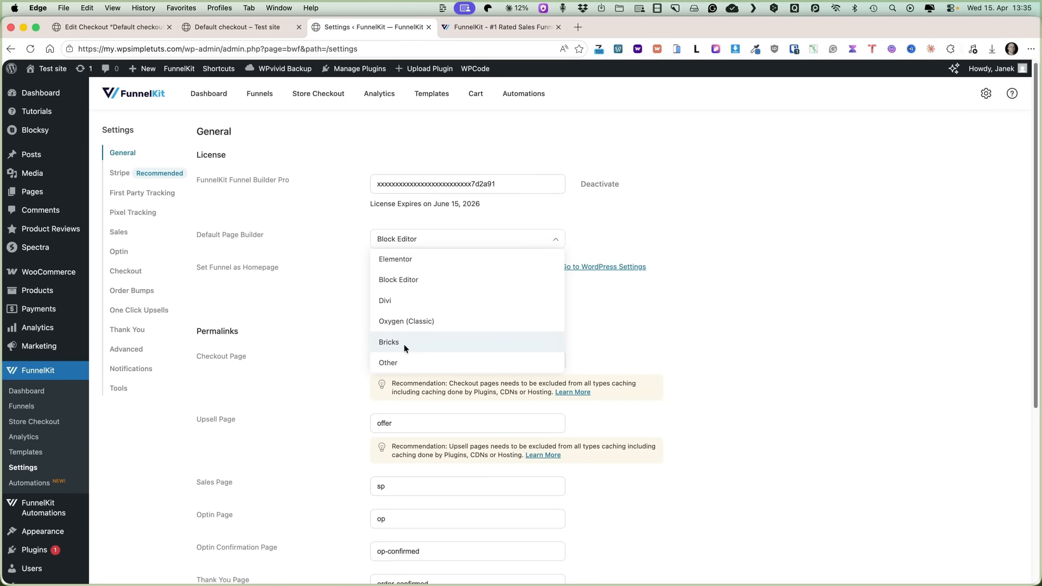
left_click(319, 301)
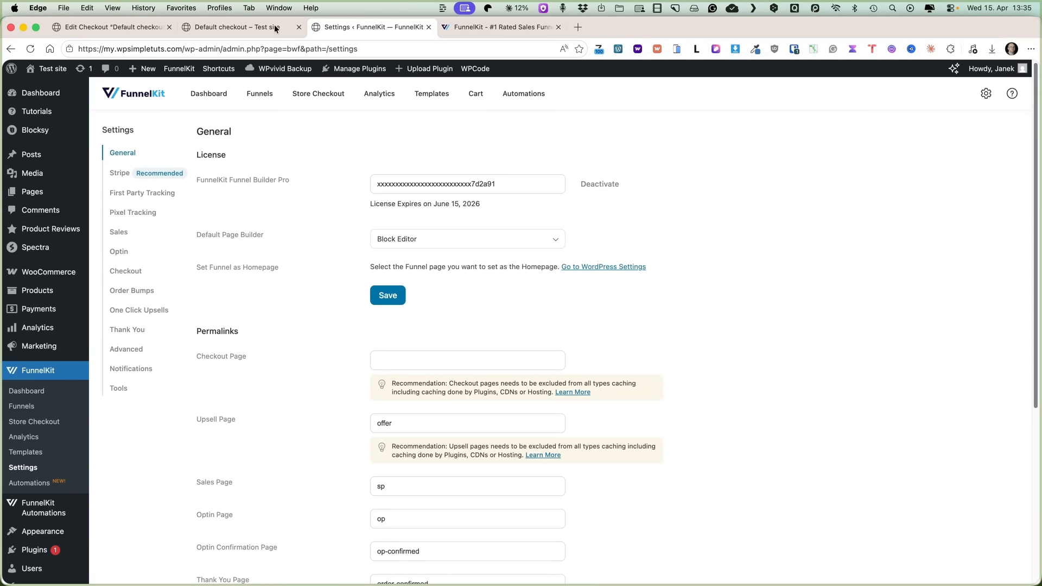
left_click(224, 25)
left_click(84, 27)
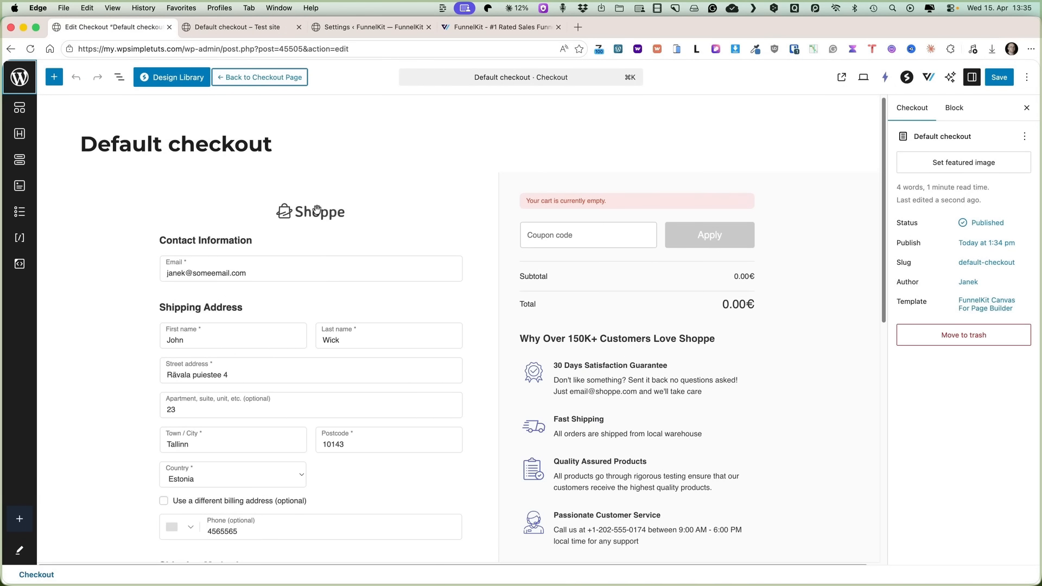
- Replace the Shoppe logo above the checkout form with logo32.png, found by searching the media library for "logo"
left_click(315, 212)
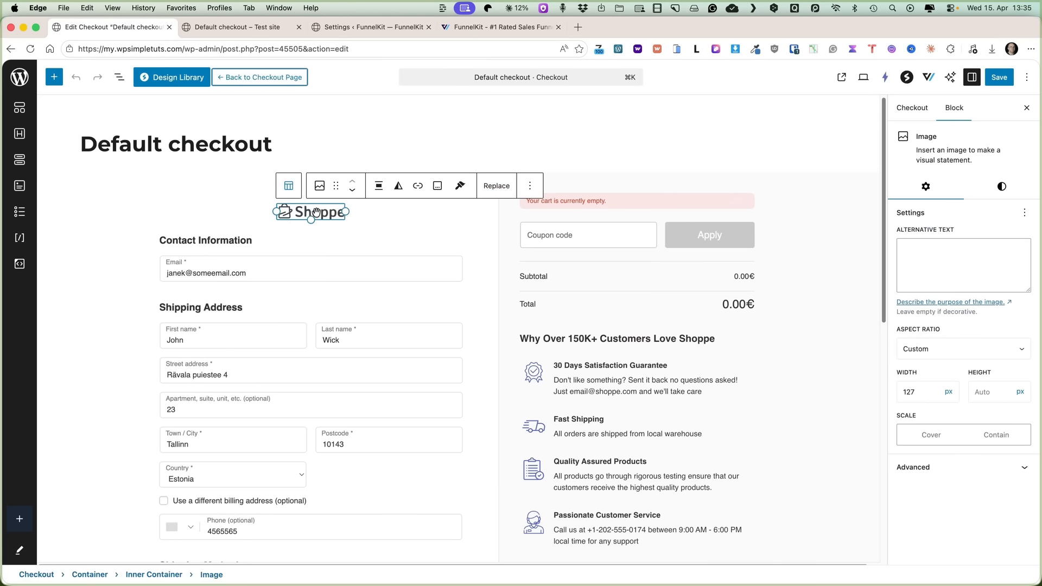
left_click(497, 185)
left_click(535, 222)
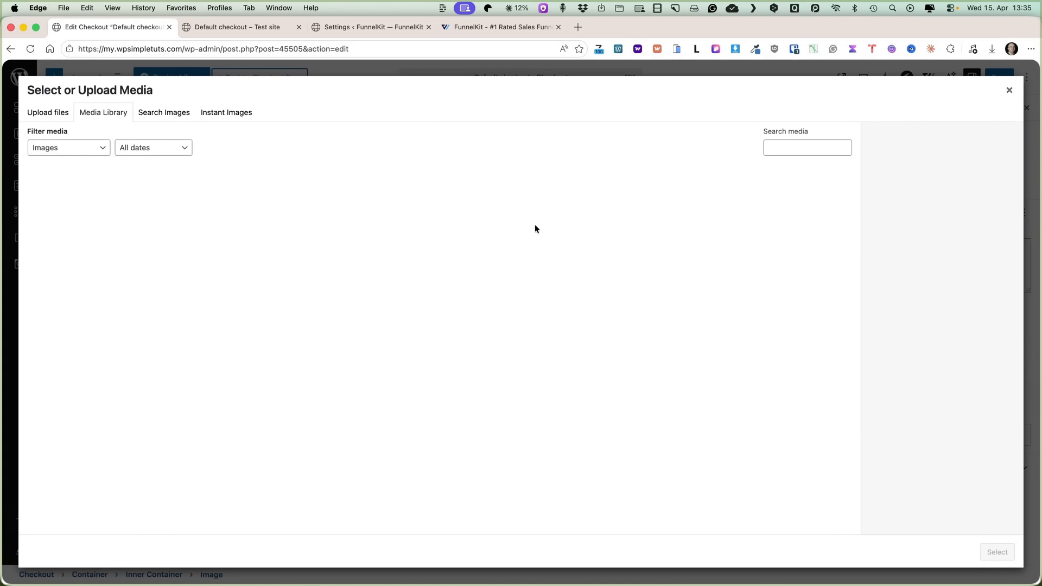
left_click(803, 147)
type("log")
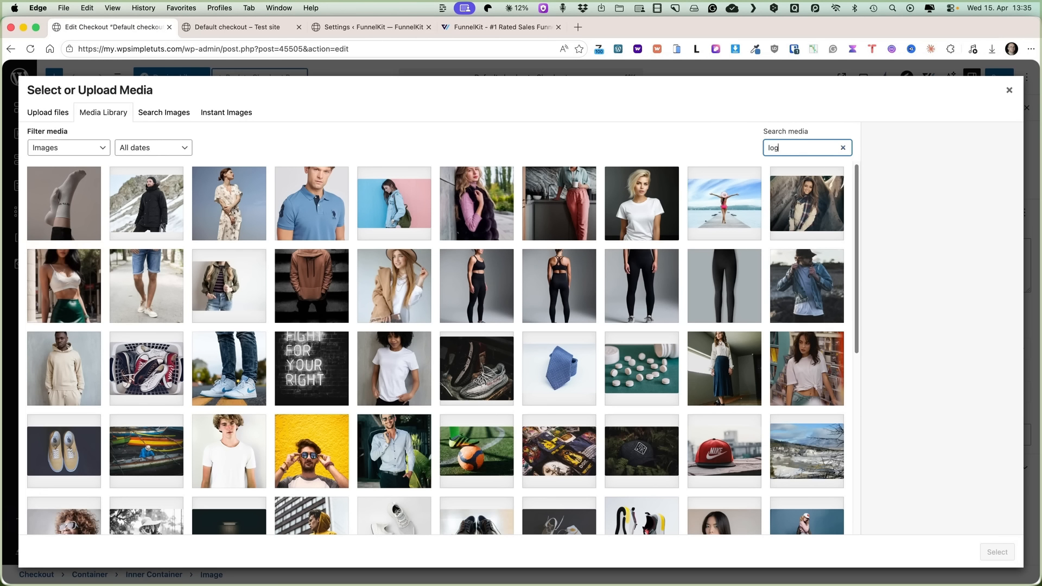
type("o")
left_click(230, 203)
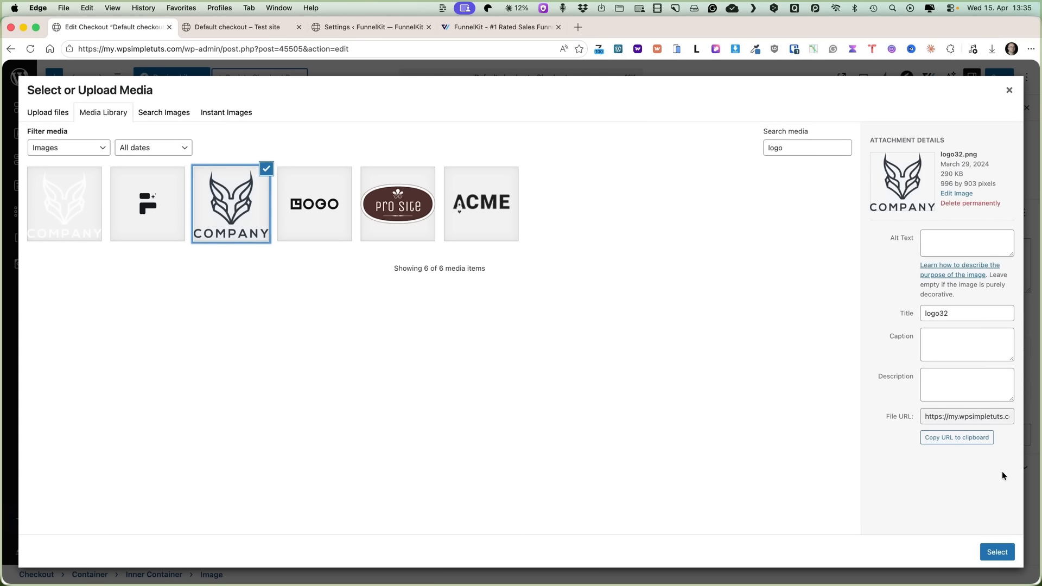
left_click(1000, 555)
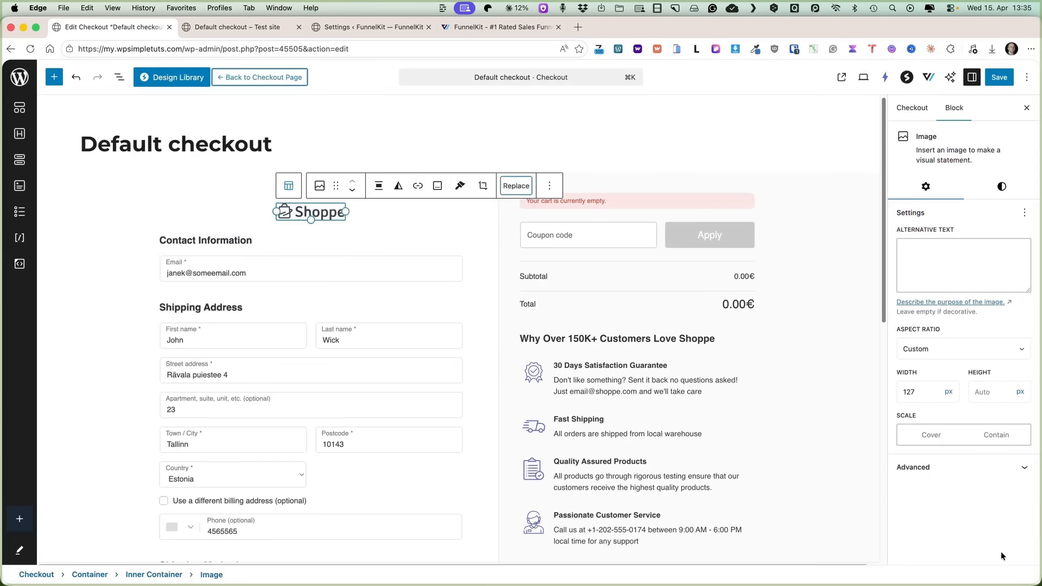
- Set the company logo's width to 100 px
left_click(918, 392)
left_click_drag(918, 392, 899, 391)
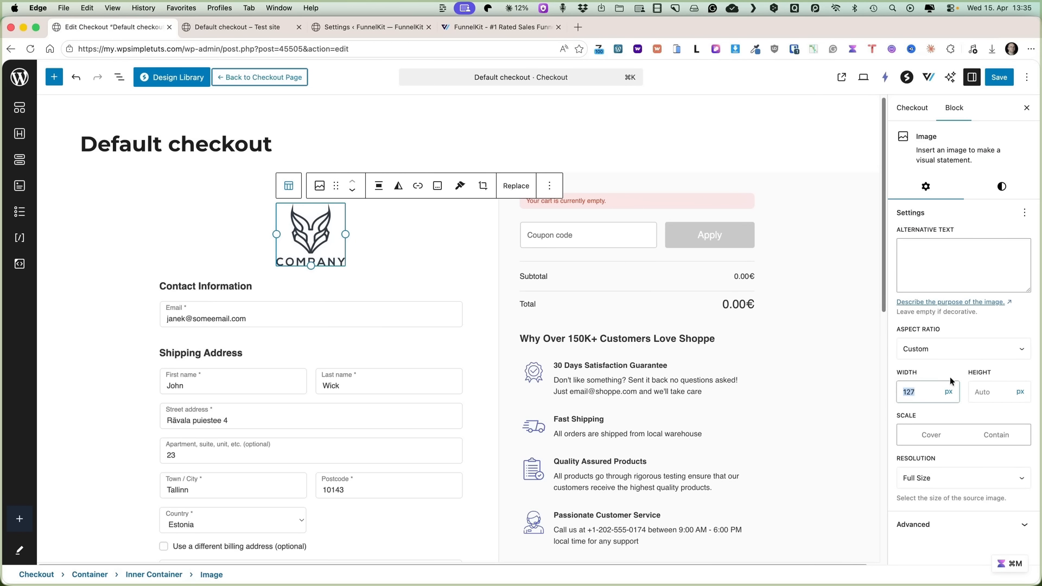
type("100")
- Select the checkout form block and check its general settings, including the coupon button text option
scroll(609, 325, "down", 5)
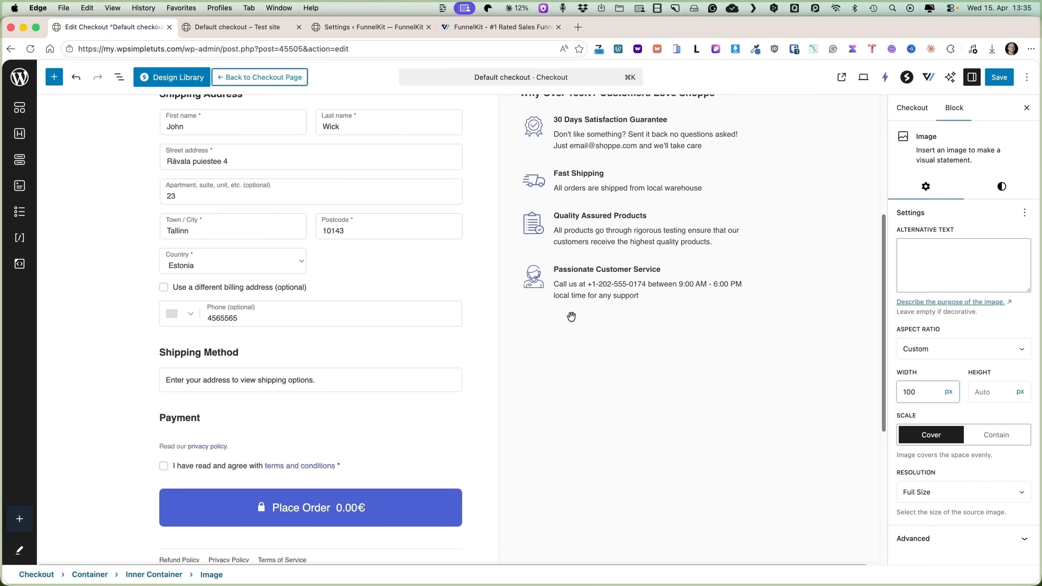
left_click(389, 439)
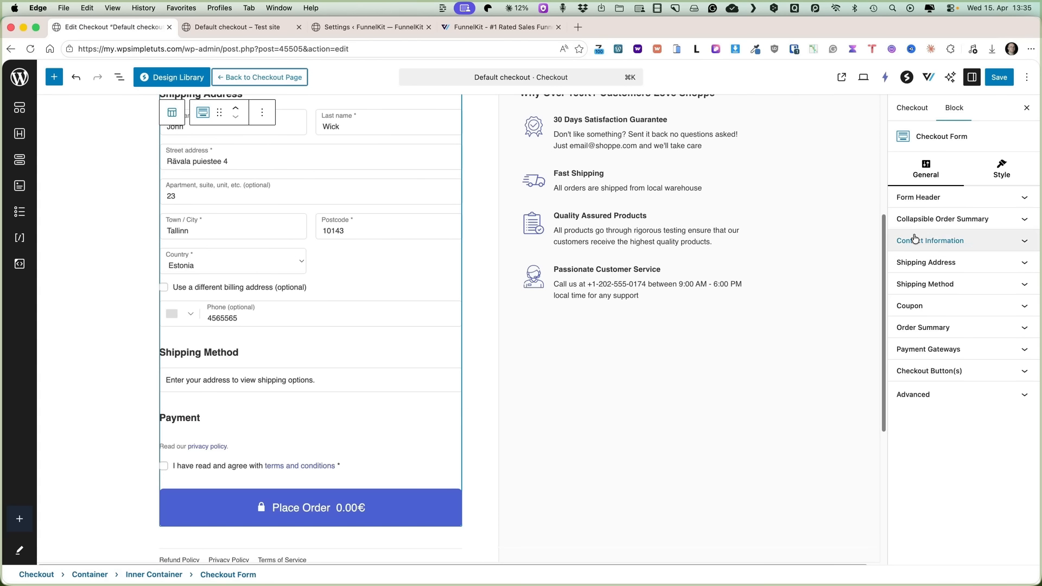
left_click(981, 305)
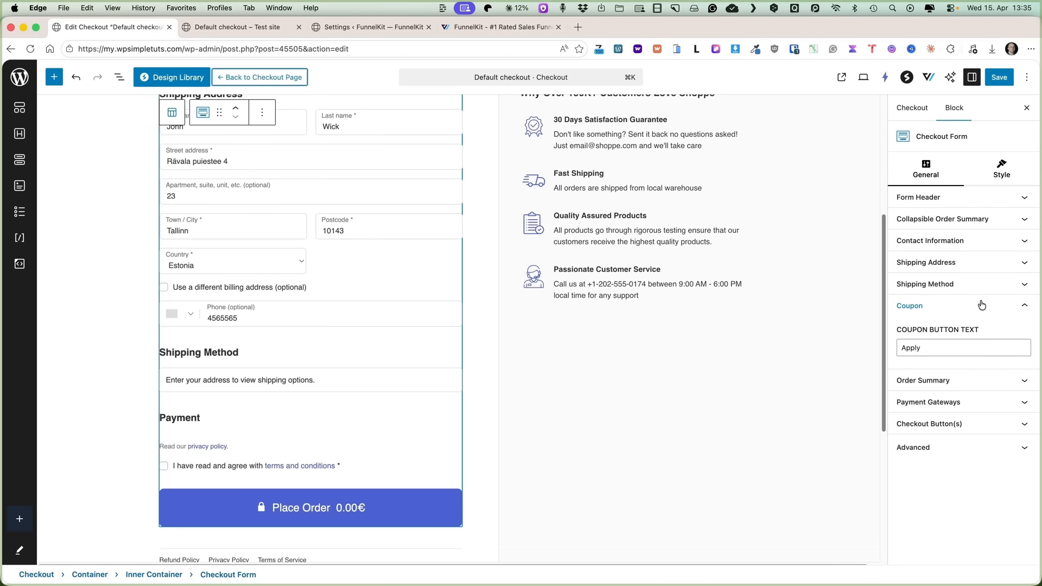
left_click(981, 304)
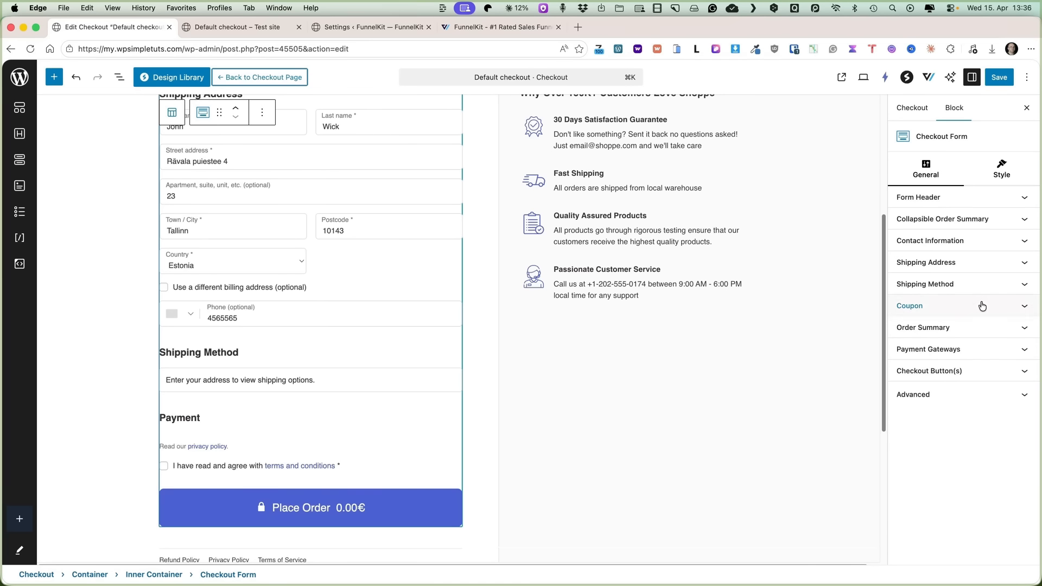
- Style the Place Order button's normal state with the yellow theme color as background and the first dark theme color as label
left_click(1005, 172)
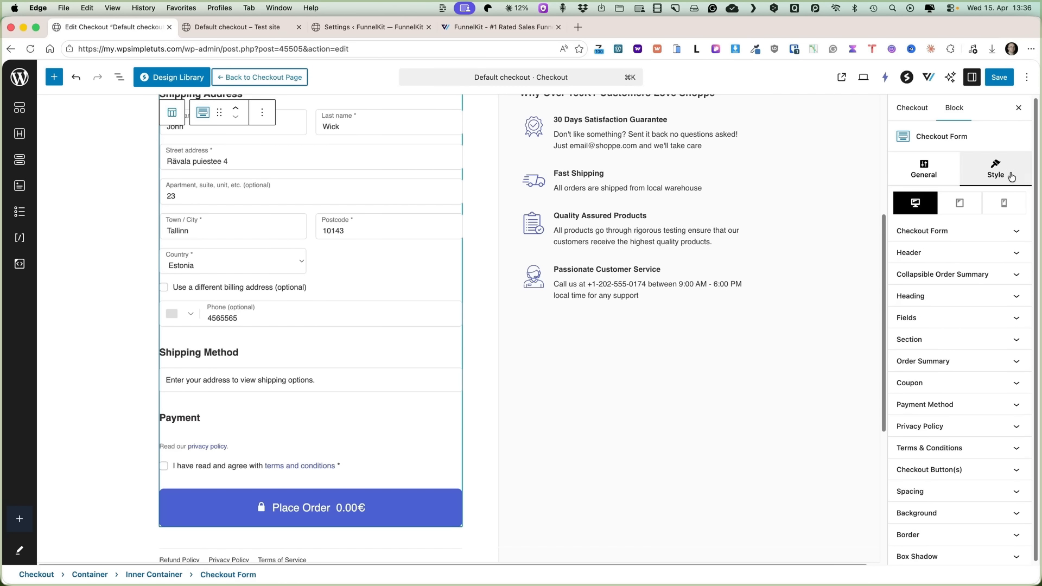
left_click(951, 467)
scroll(977, 412, "down", 4)
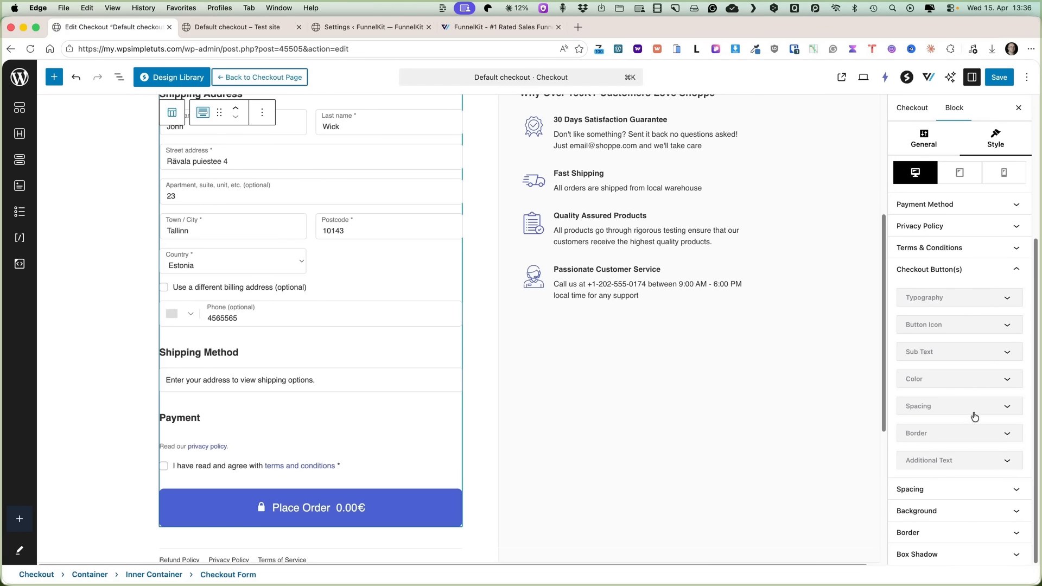
left_click(940, 380)
scroll(957, 373, "down", 4)
scroll(958, 376, "down", 2)
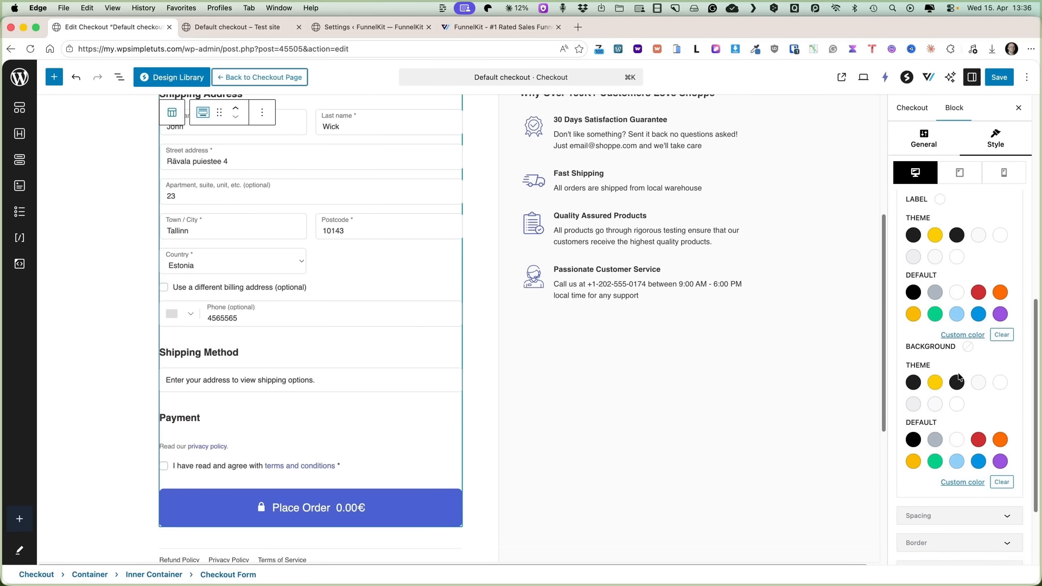
left_click(934, 362)
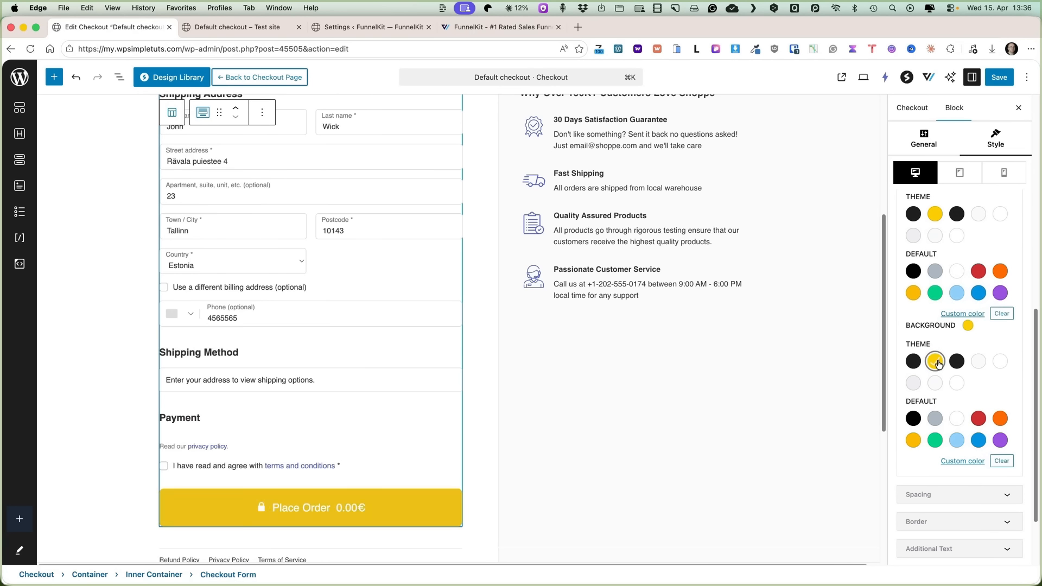
left_click(912, 214)
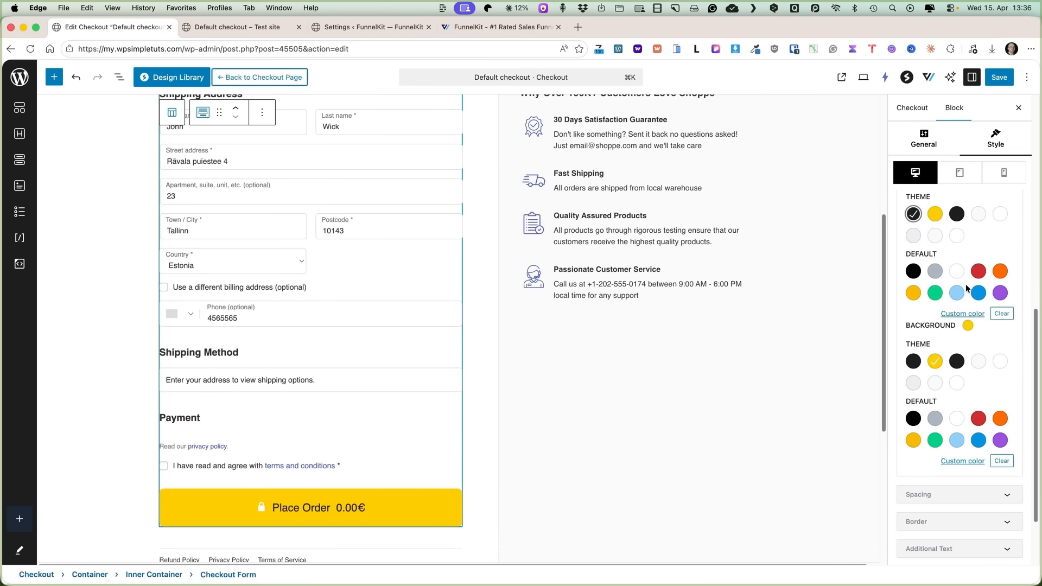
- Set the Place Order button's hover colors to a white label and the dark theme color "Color 1" as background
scroll(977, 255, "up", 3)
left_click(985, 245)
scroll(971, 268, "down", 4)
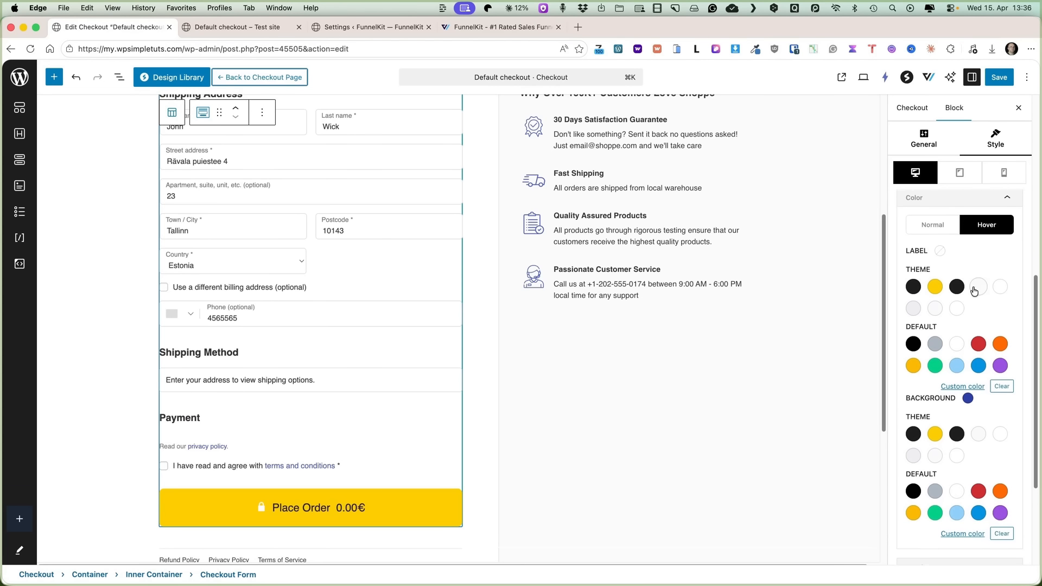
scroll(989, 271, "up", 2)
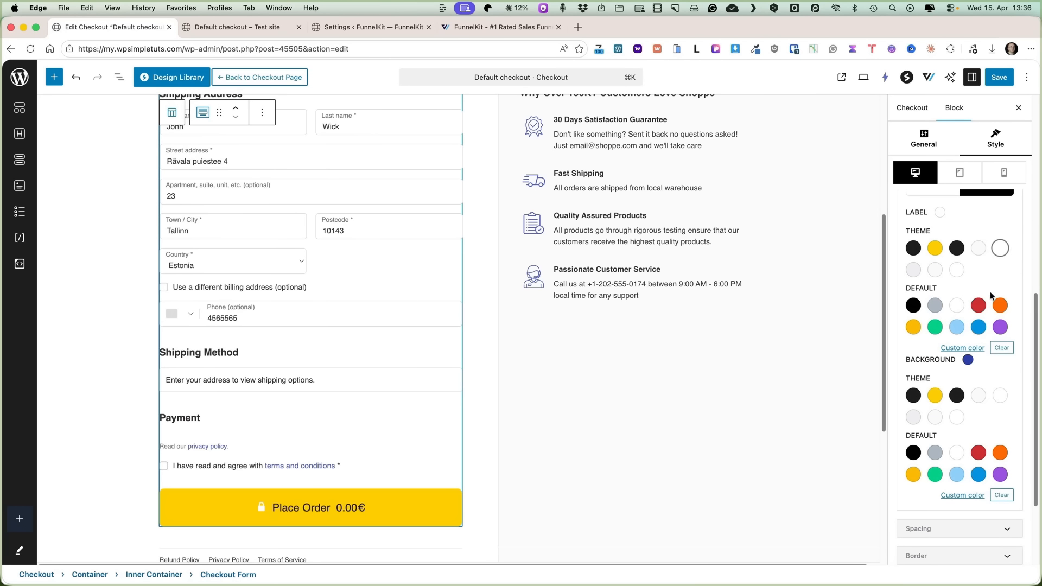
scroll(985, 304, "down", 3)
scroll(983, 317, "down", 1)
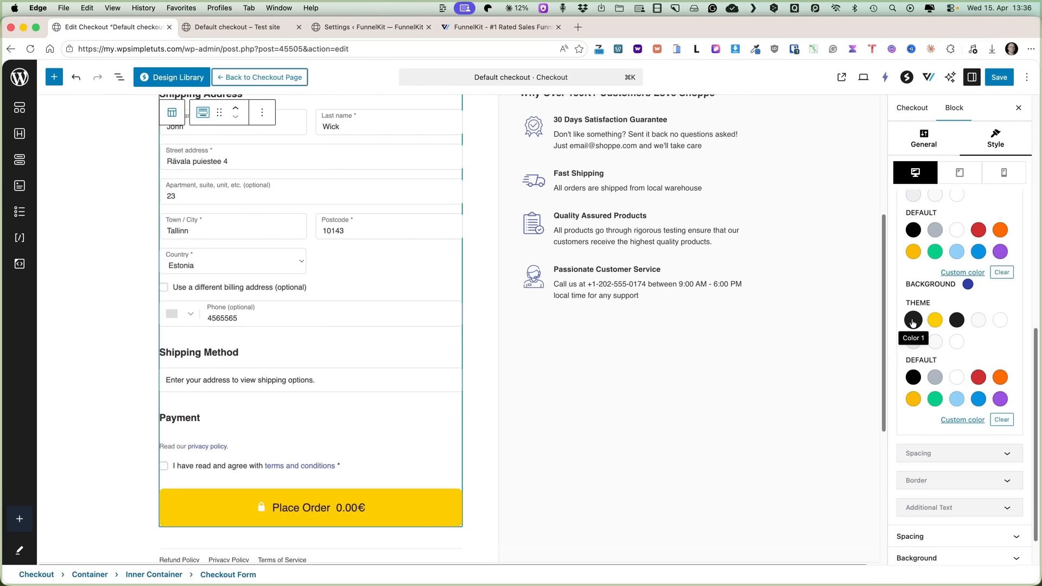
left_click(913, 320)
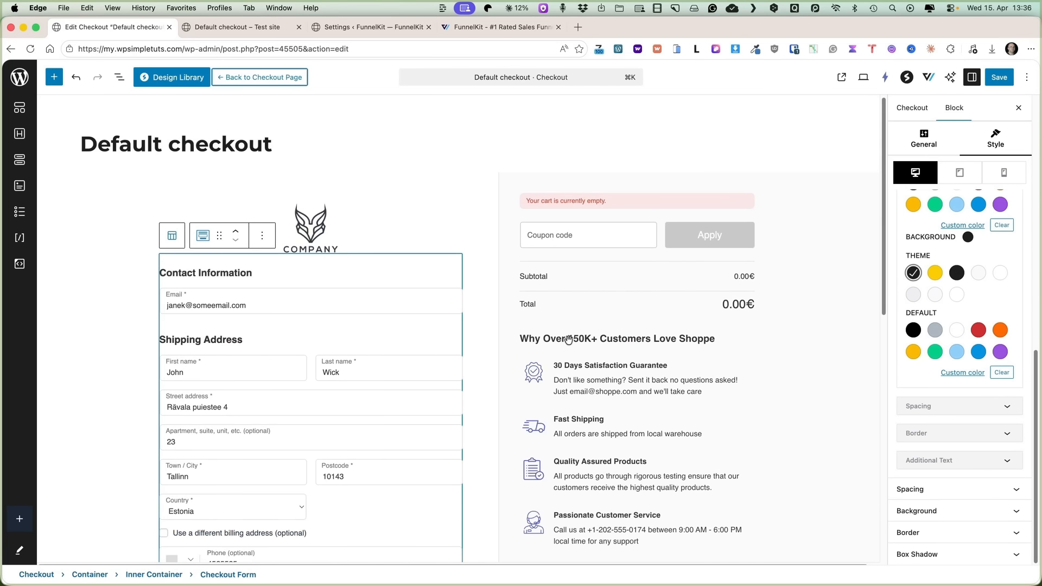
- Examine the Mini Cart block and the "30 Days Satisfaction Guarantee" text block beside the checkout form
left_click(592, 274)
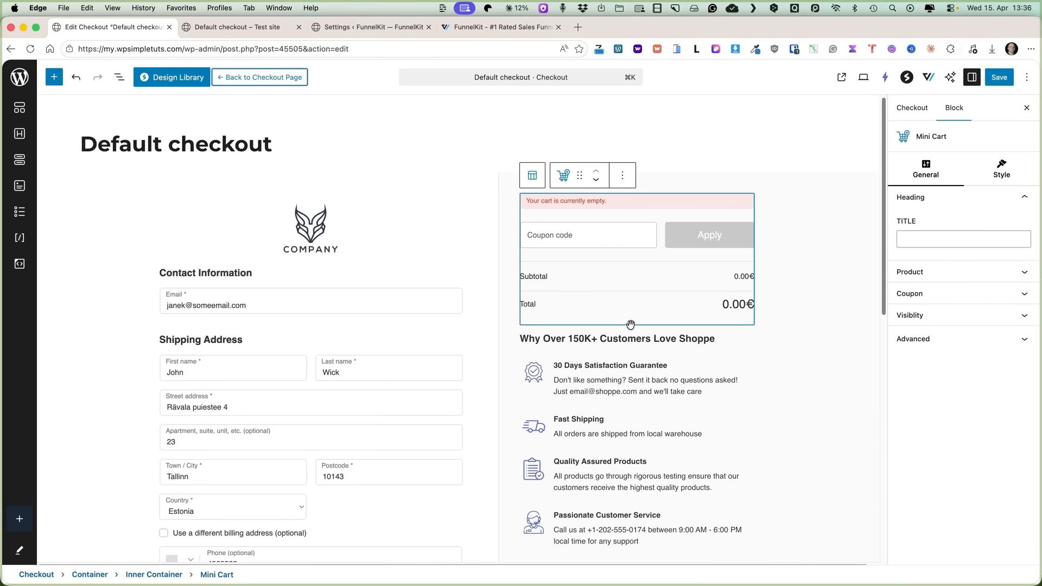
left_click(601, 364)
scroll(602, 430, "down", 6)
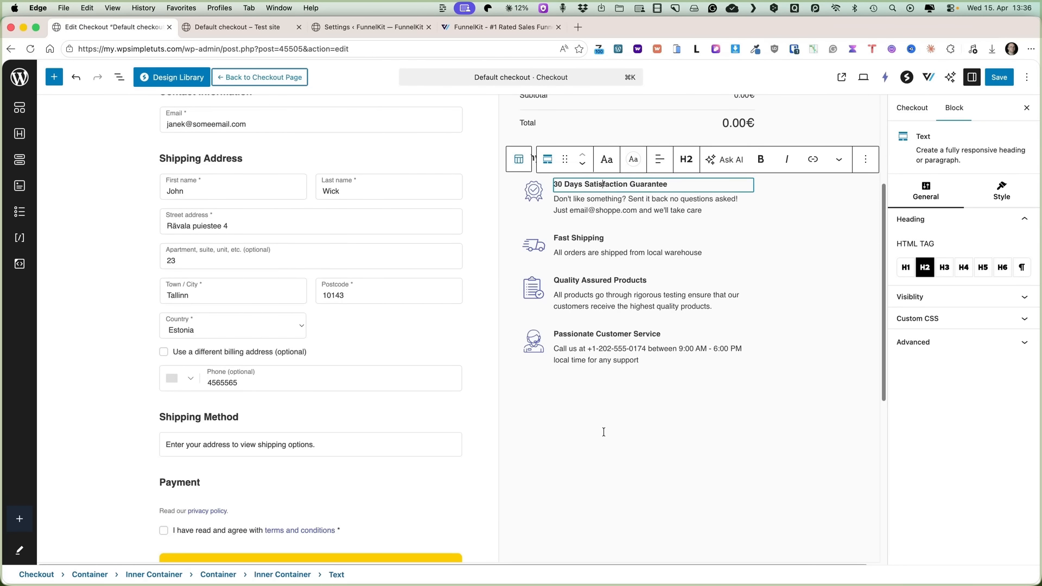
scroll(533, 368, "up", 4)
scroll(533, 368, "up", 3)
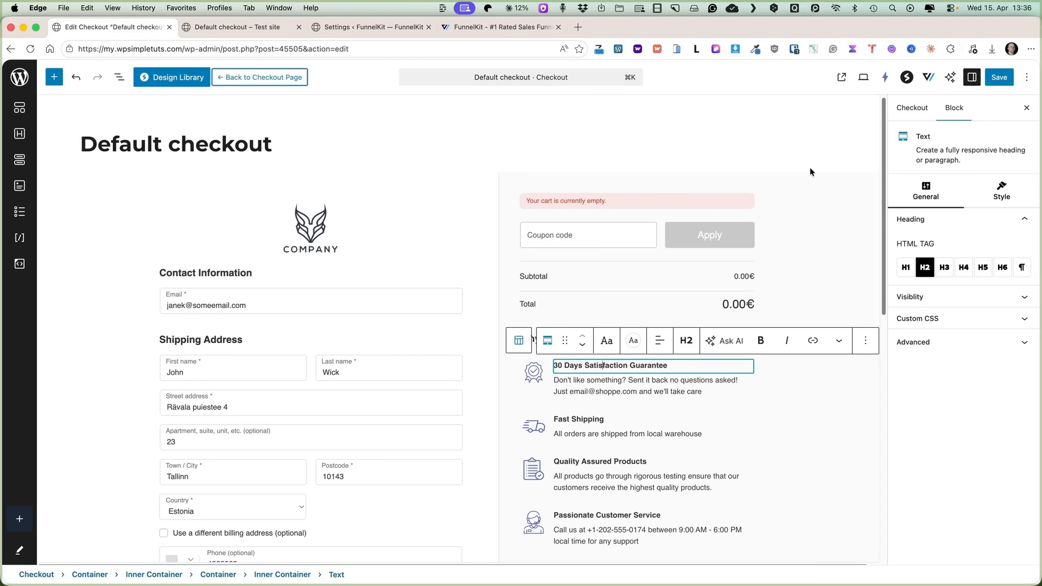
- Save the edited template and return to the Default checkout's design page to review its checkout form fields
left_click(998, 77)
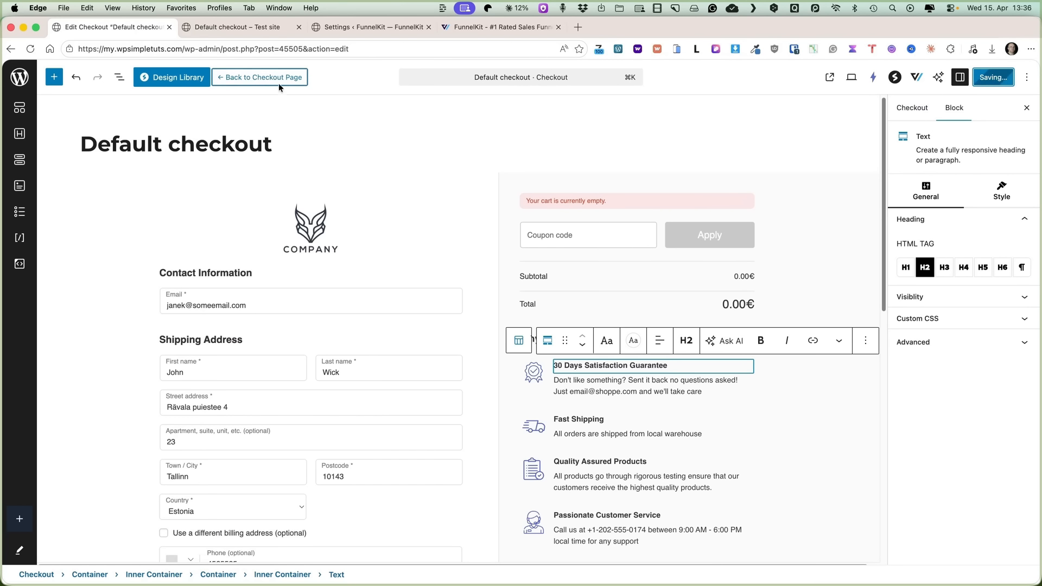
left_click(244, 78)
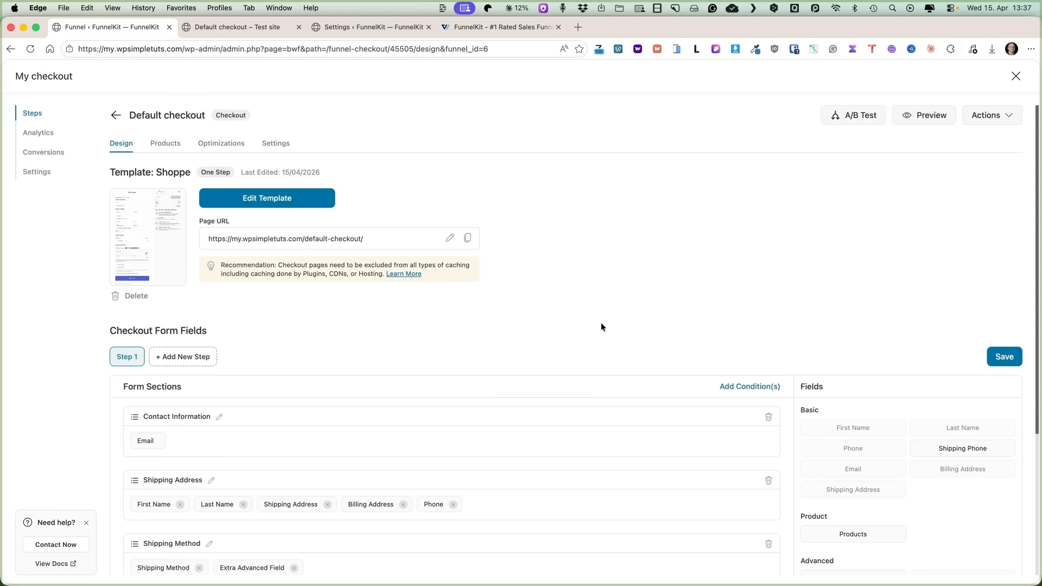
scroll(600, 323, "down", 3)
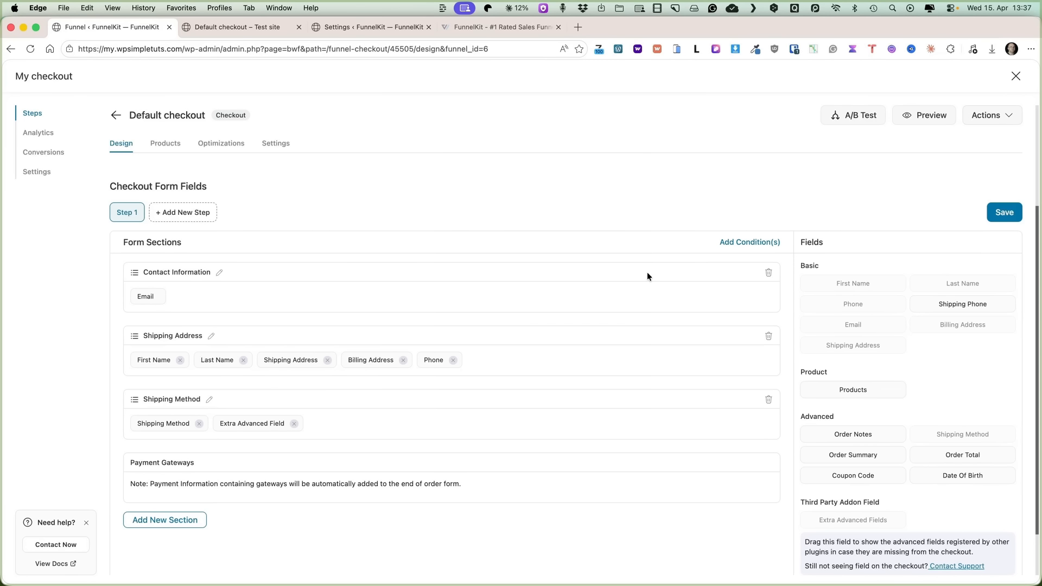
scroll(513, 291, "up", 3)
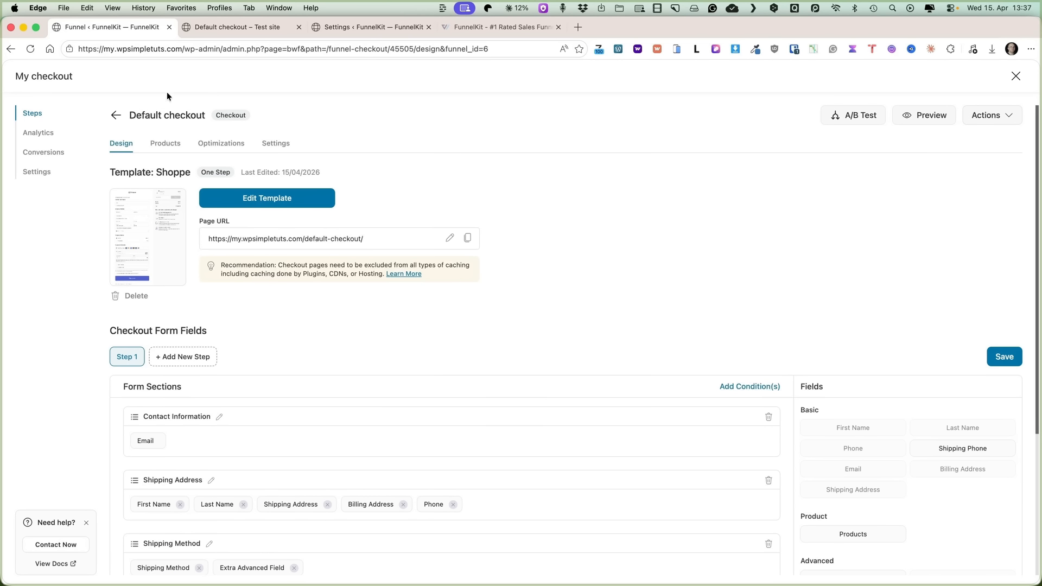
- Return to the funnel's steps and create a new order bump named "Checkout order bump" for the Default checkout
left_click(116, 115)
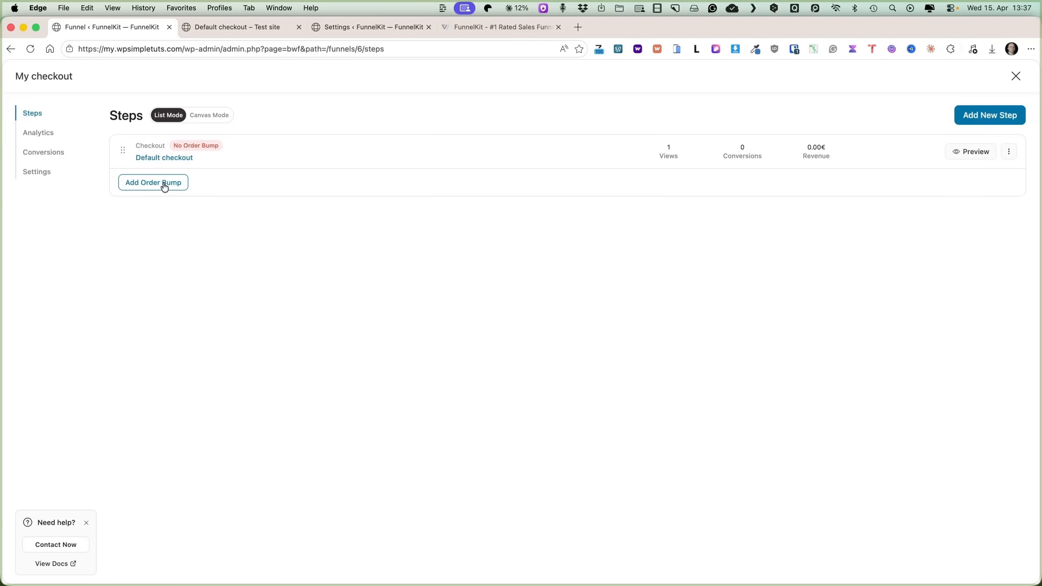
left_click(164, 184)
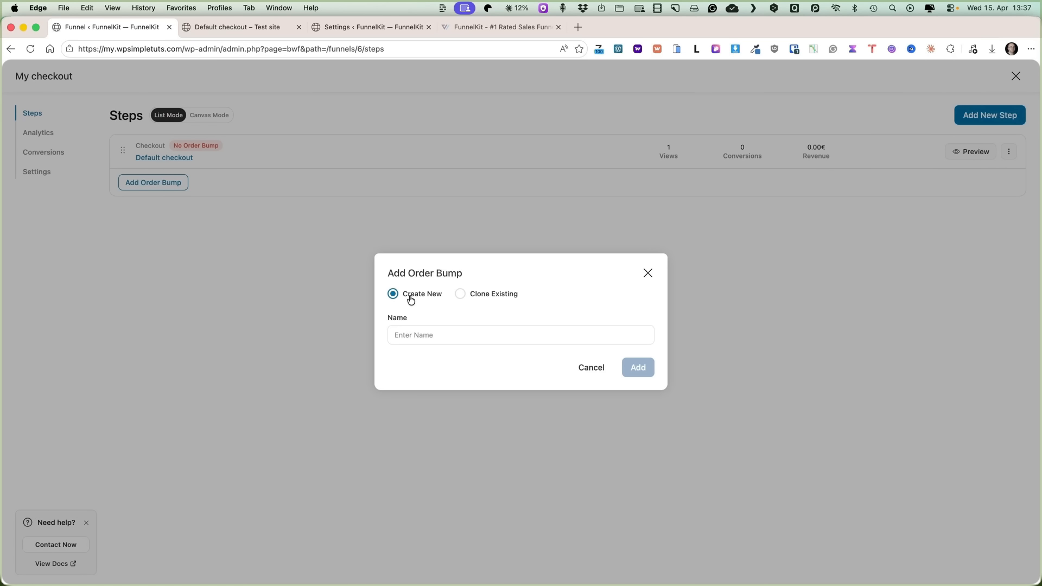
left_click(419, 336)
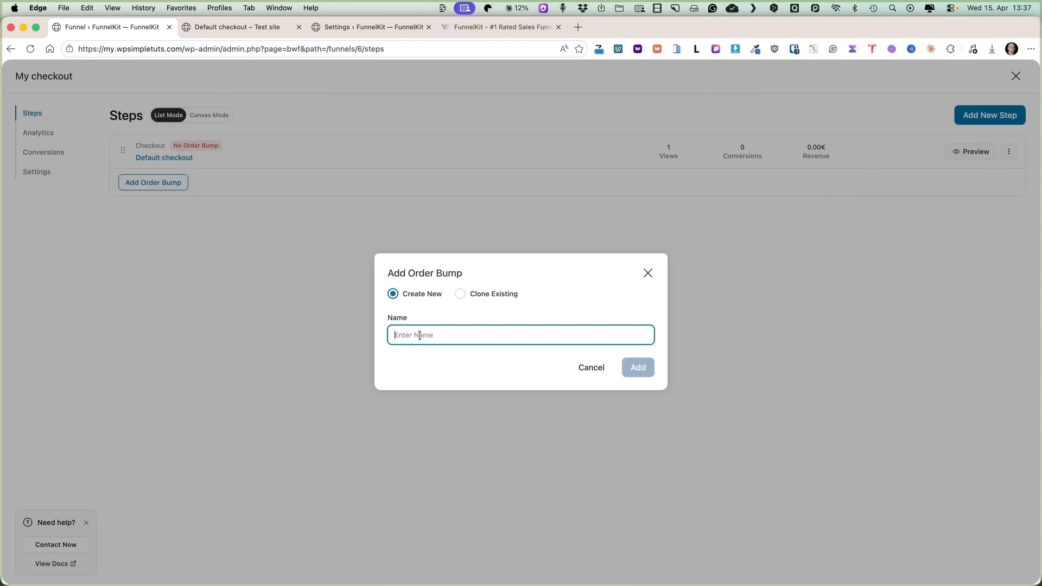
type("Checkout order bump")
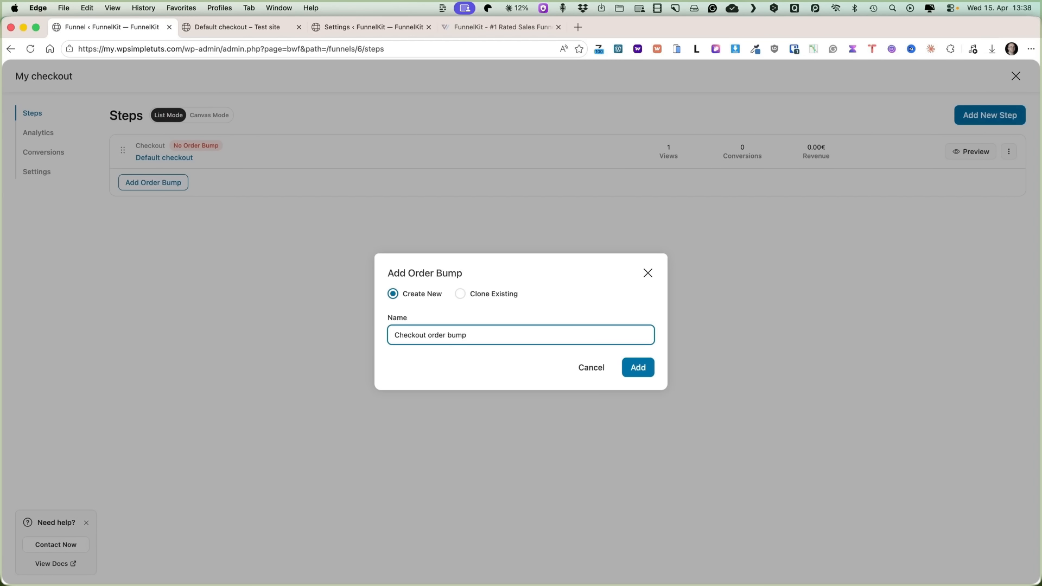
left_click(643, 369)
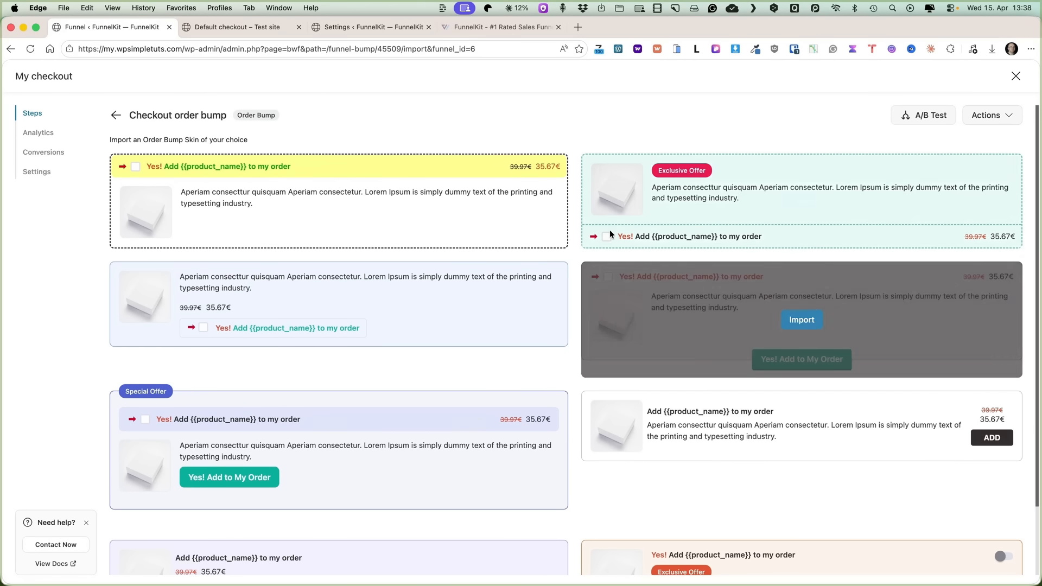
- Compare the order bump skins and choose the blue-bordered "Special Offer" skin for import
scroll(758, 238, "down", 1)
scroll(760, 233, "down", 2)
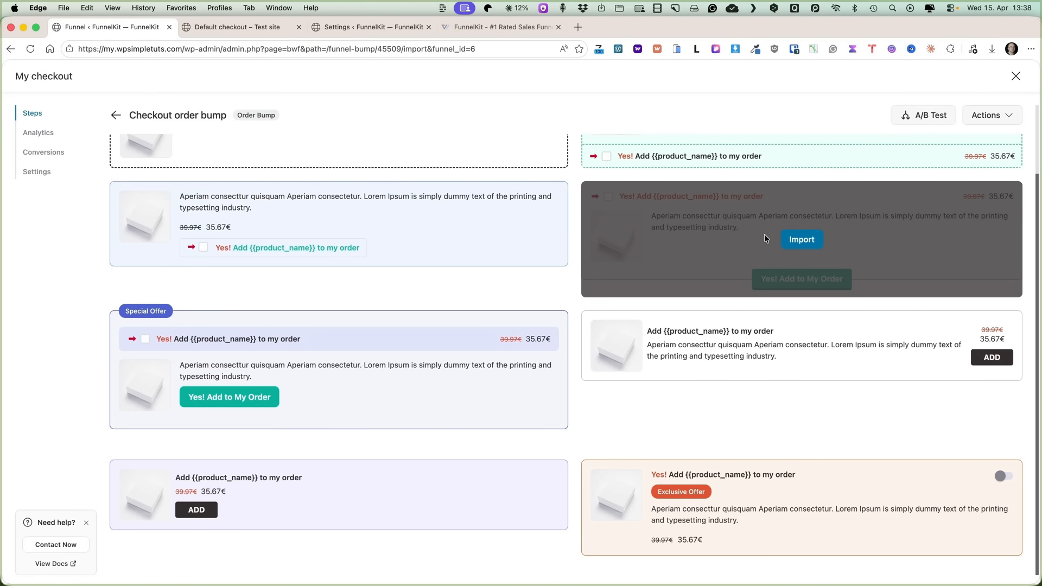
scroll(787, 380, "up", 1)
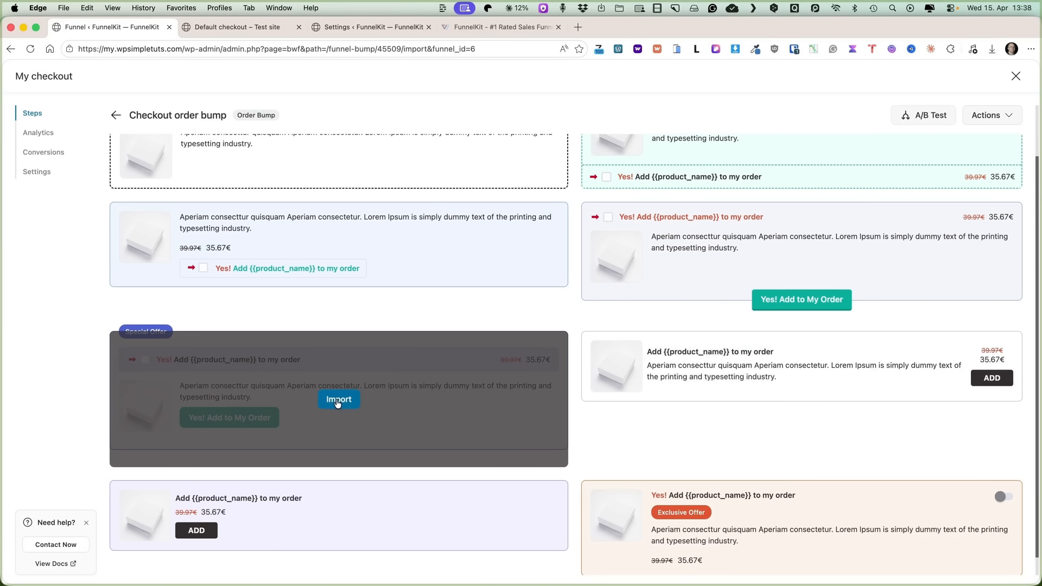
left_click(338, 400)
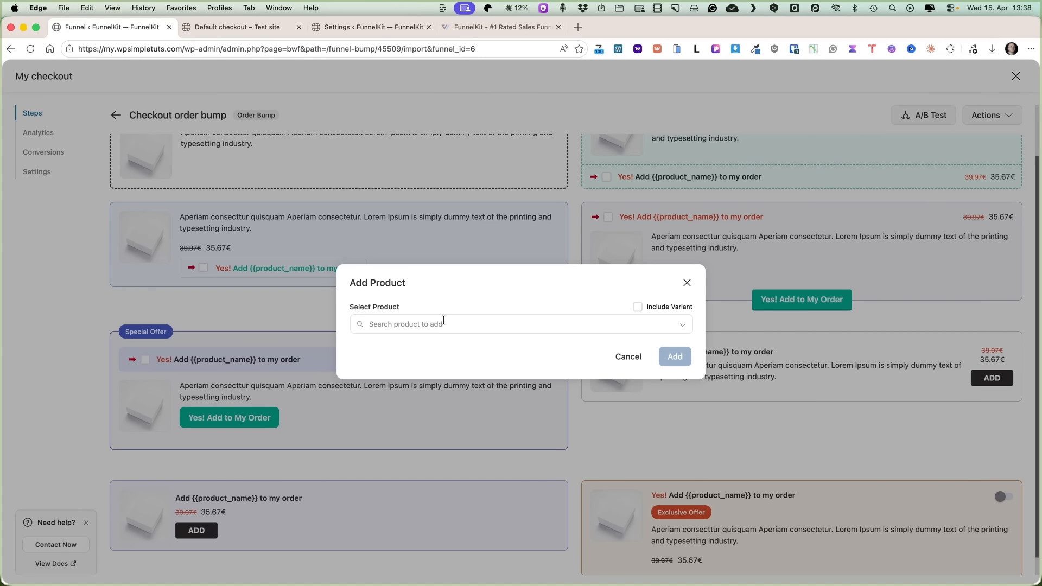
- Search for "shoe" and add the Shoes product to the order bump
left_click(445, 322)
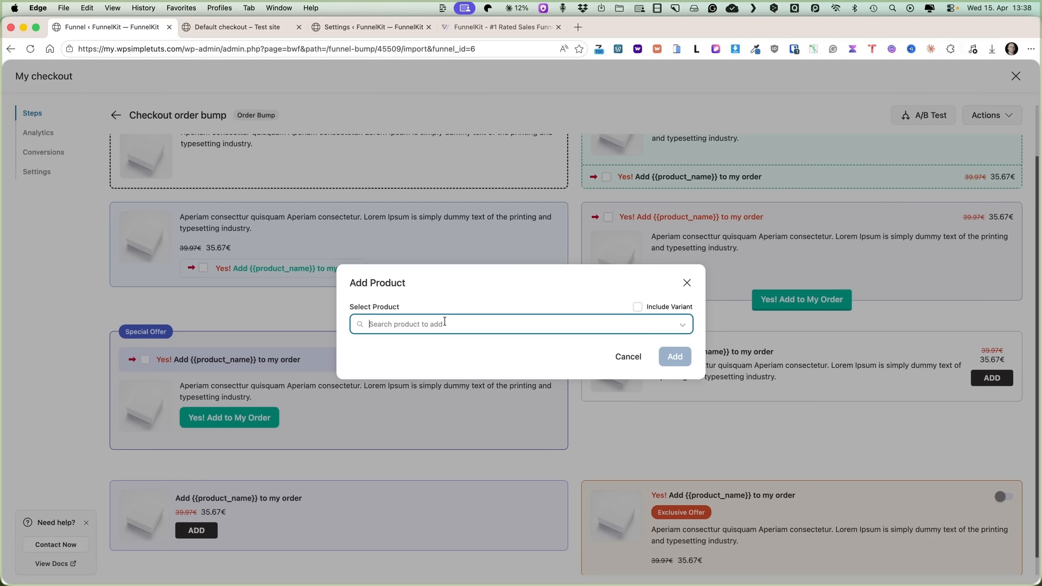
type("shos")
key("BackSpace")
key("BackSpace")
type("e")
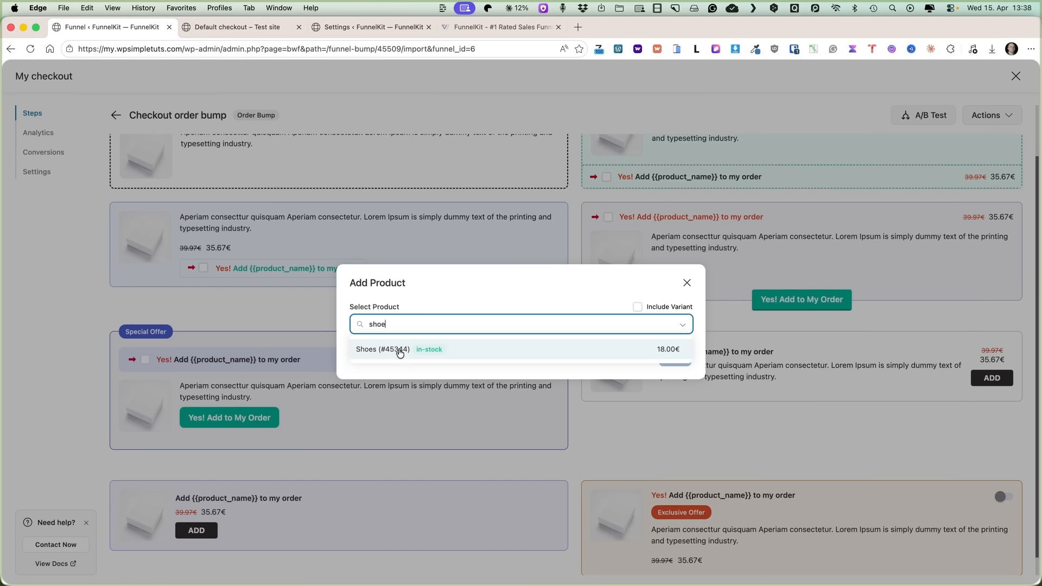
left_click(397, 353)
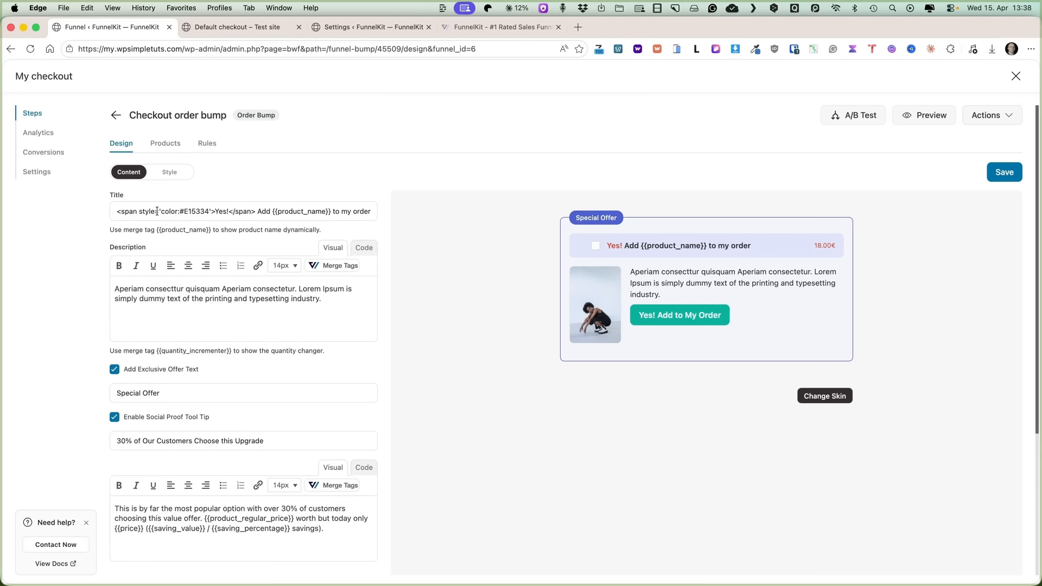
- Review the order bump's title and description, and switch the exclusive offer text off and on again
left_click_drag(170, 211, 374, 212)
mouse_move(668, 237)
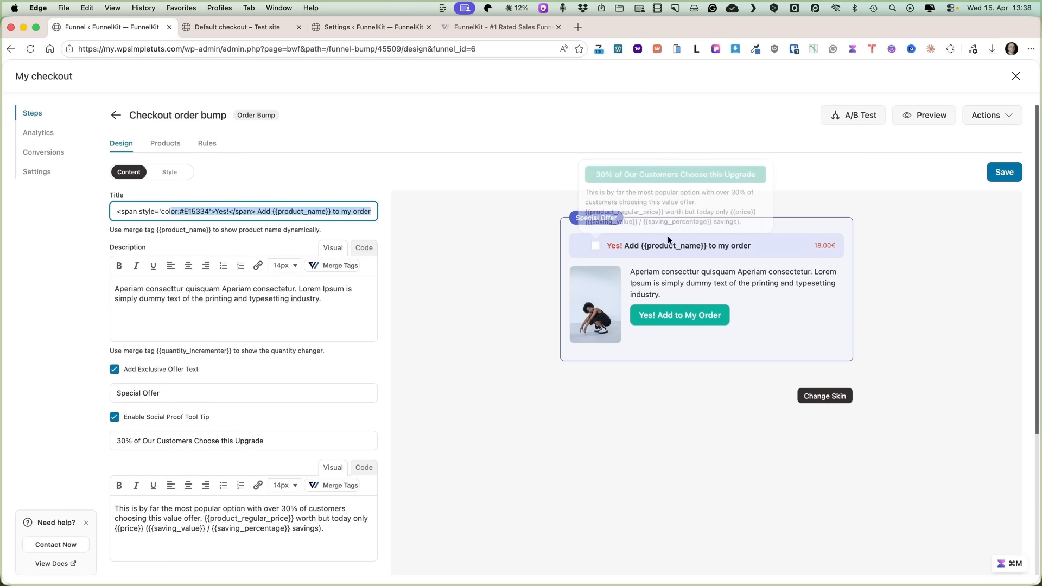
left_click_drag(326, 299, 116, 281)
scroll(200, 293, "down", 3)
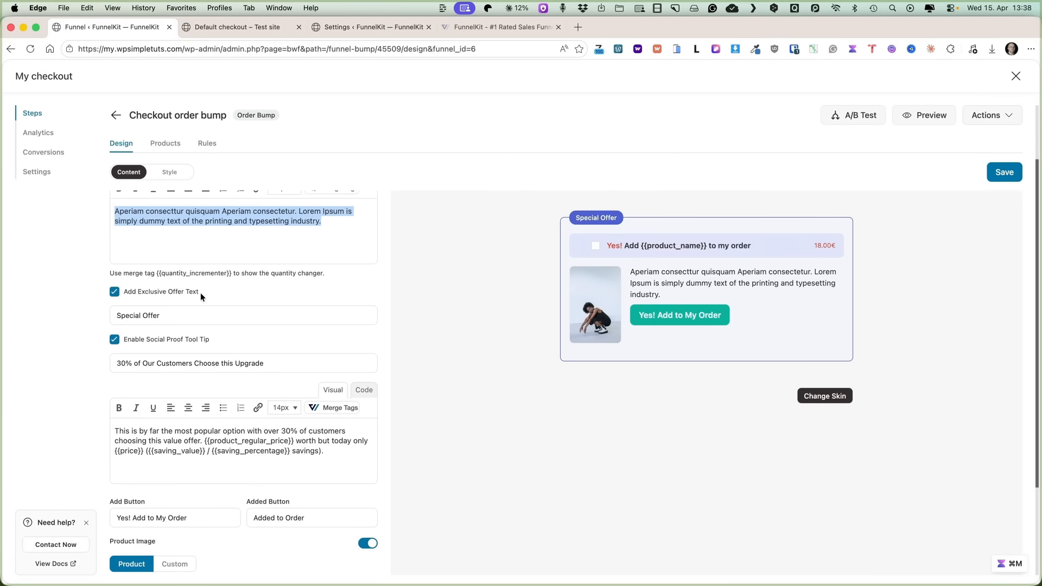
left_click(114, 292)
left_click(114, 292)
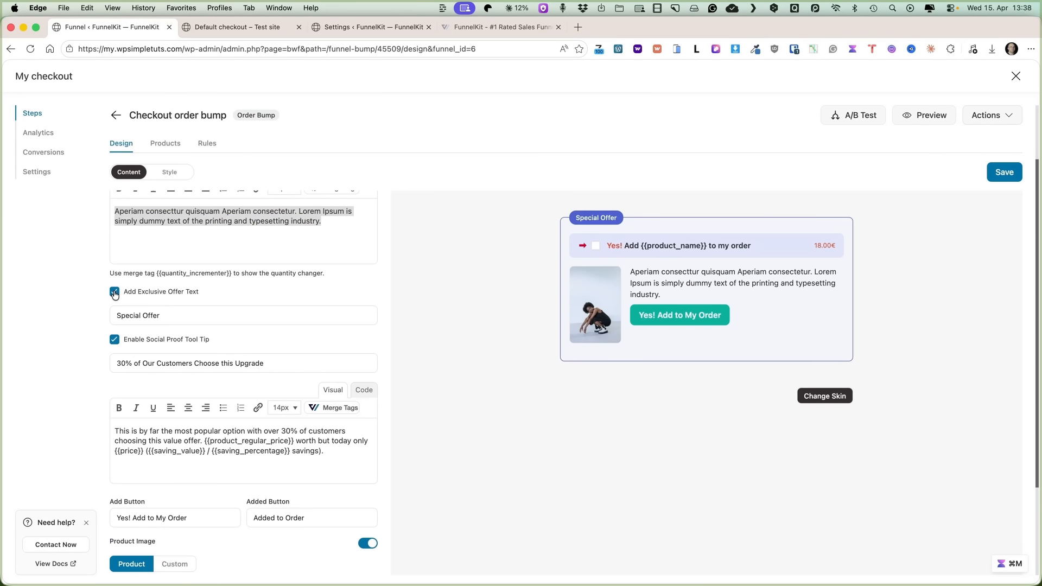
- Switch the order bump's exclusive offer text and social proof tooltip off and back on to compare the preview
left_click(115, 293)
left_click(115, 293)
left_click(115, 339)
left_click(113, 339)
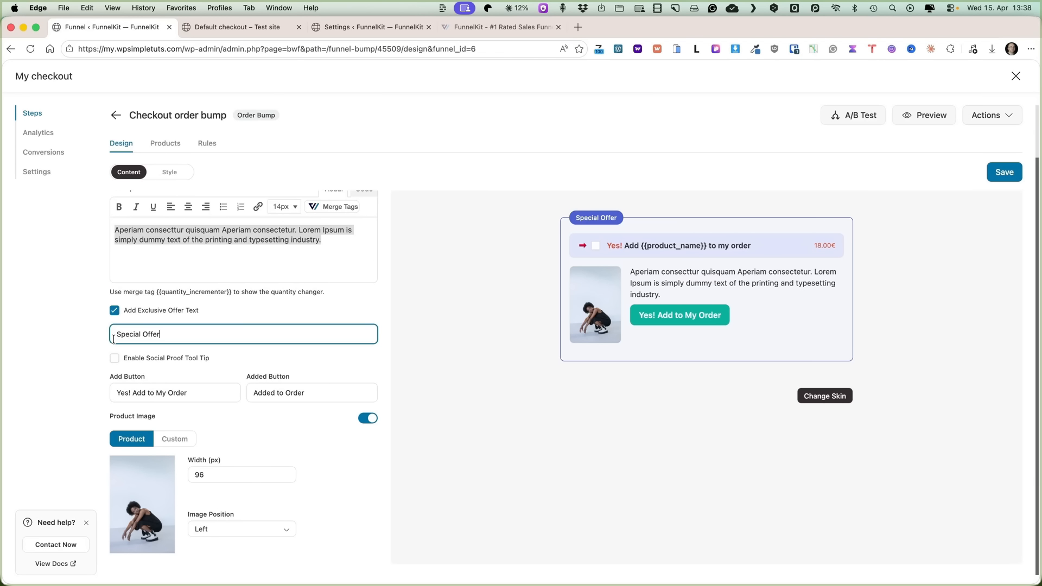
left_click(115, 357)
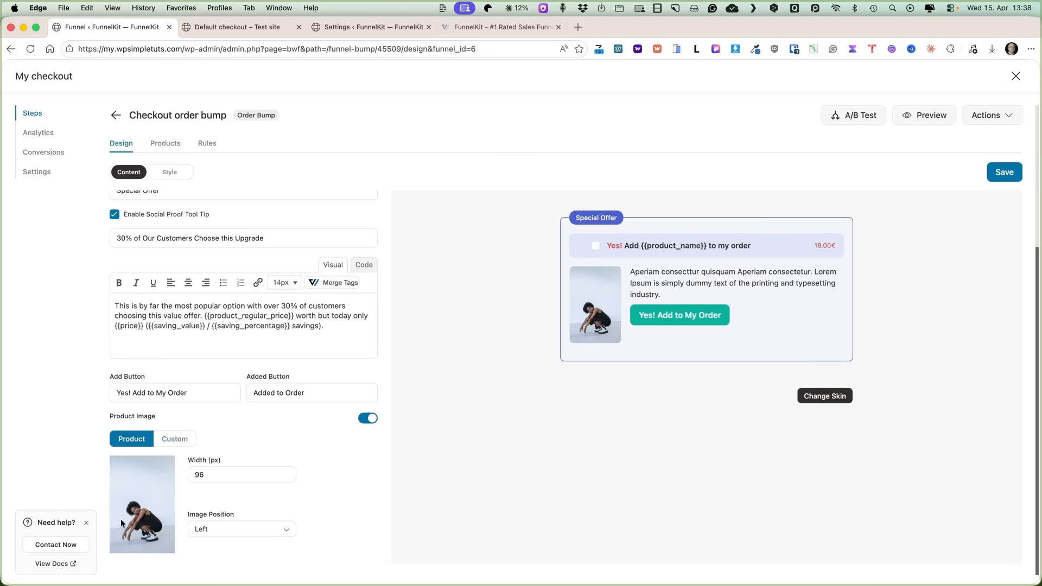
- Review the order bump's style settings, including its desktop and mobile position, and return to its content settings
scroll(245, 326, "up", 5)
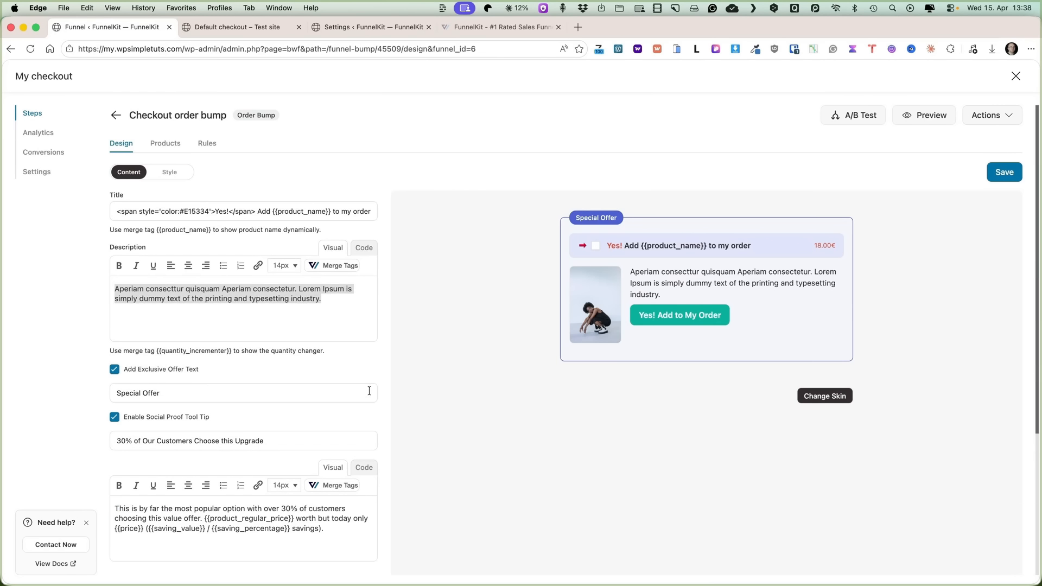
left_click(171, 170)
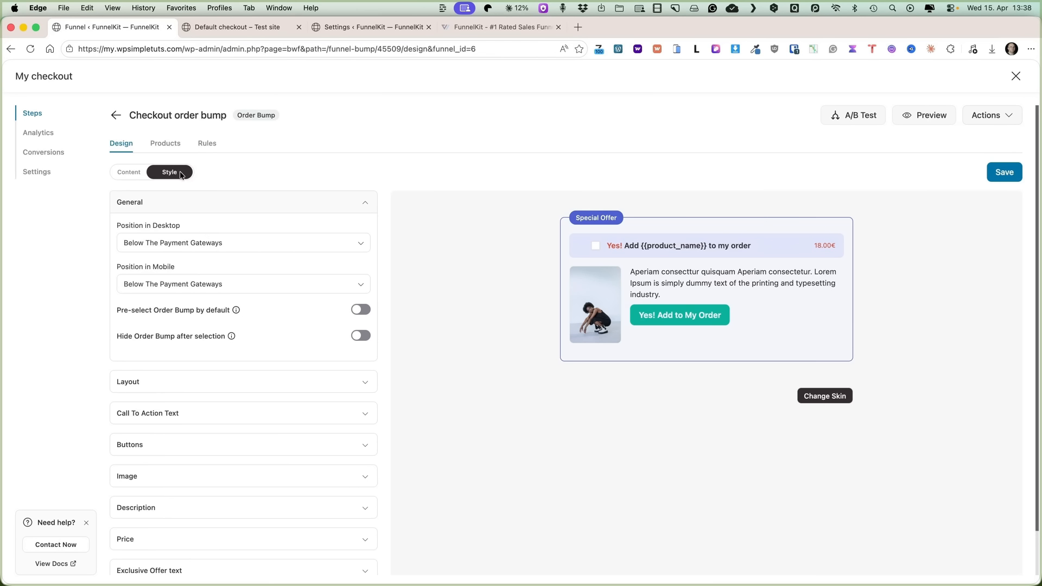
left_click(144, 174)
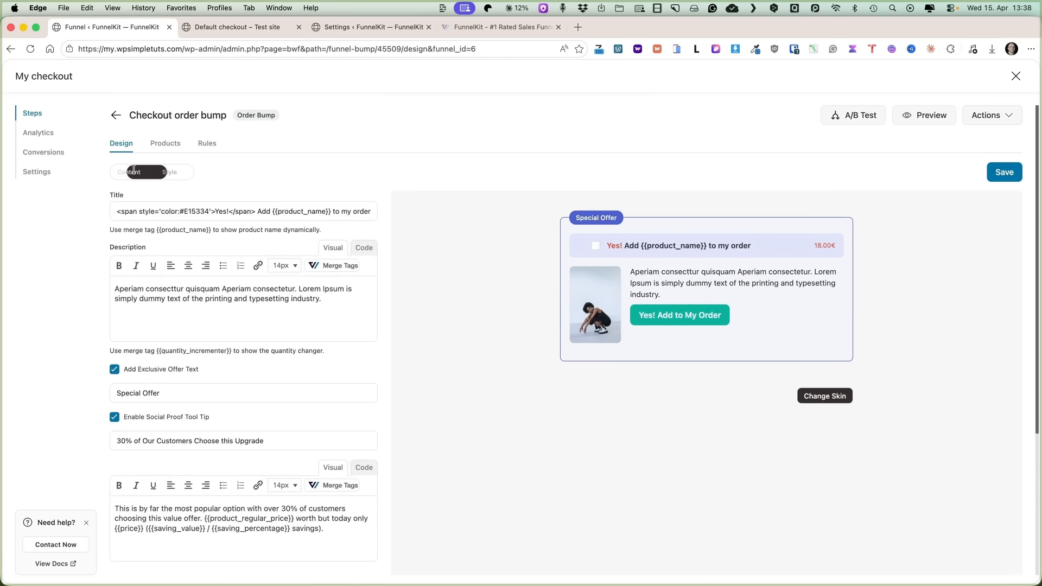
- Give the order bump's Shoes product a 20 discount as "Percentage % on Regular Price", save it and return to the funnel's steps
left_click(167, 145)
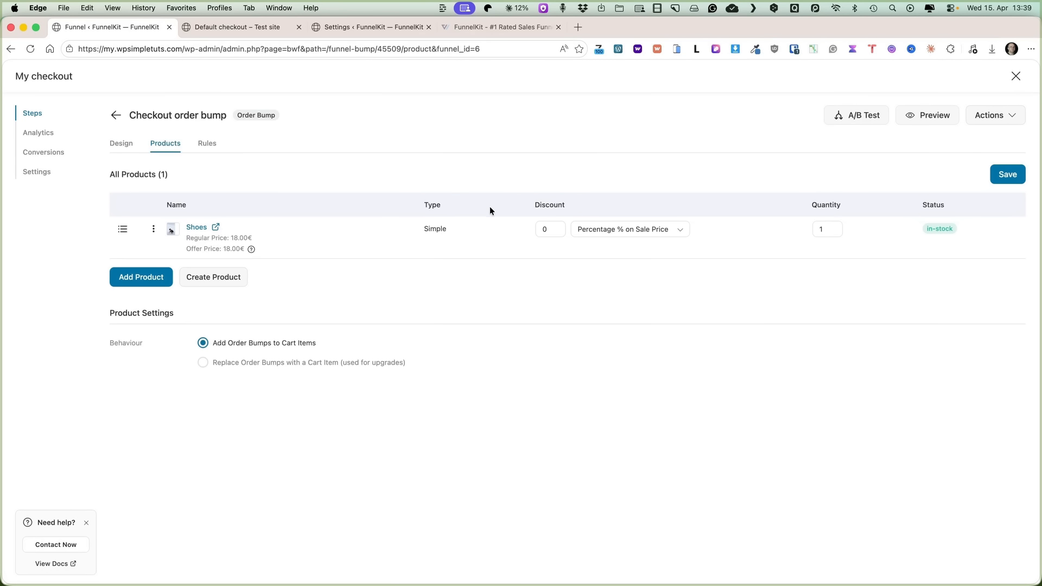
left_click(537, 231)
type("2")
left_click(648, 230)
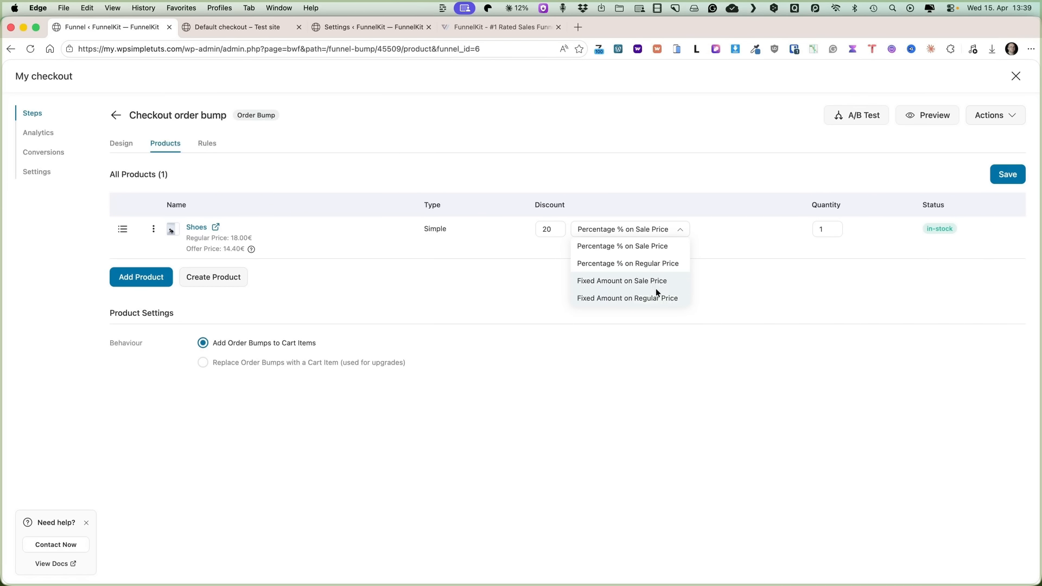
left_click(646, 398)
left_click(666, 224)
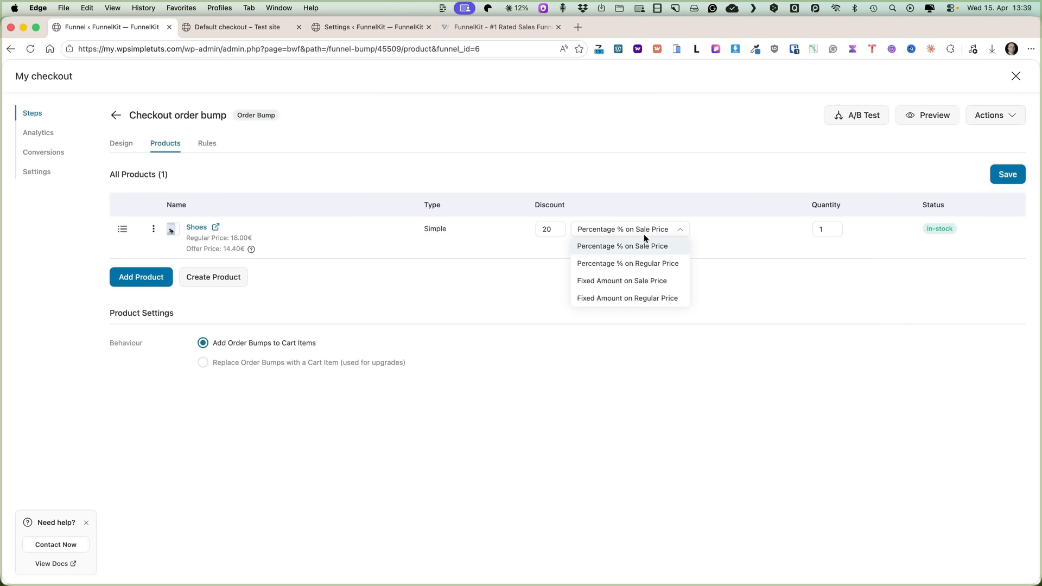
left_click(631, 261)
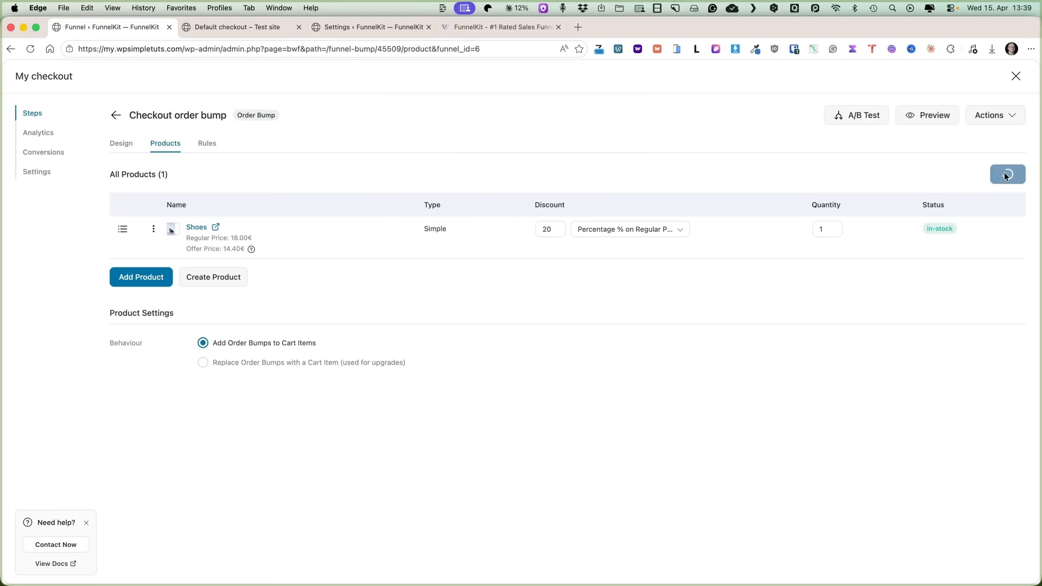
left_click(116, 115)
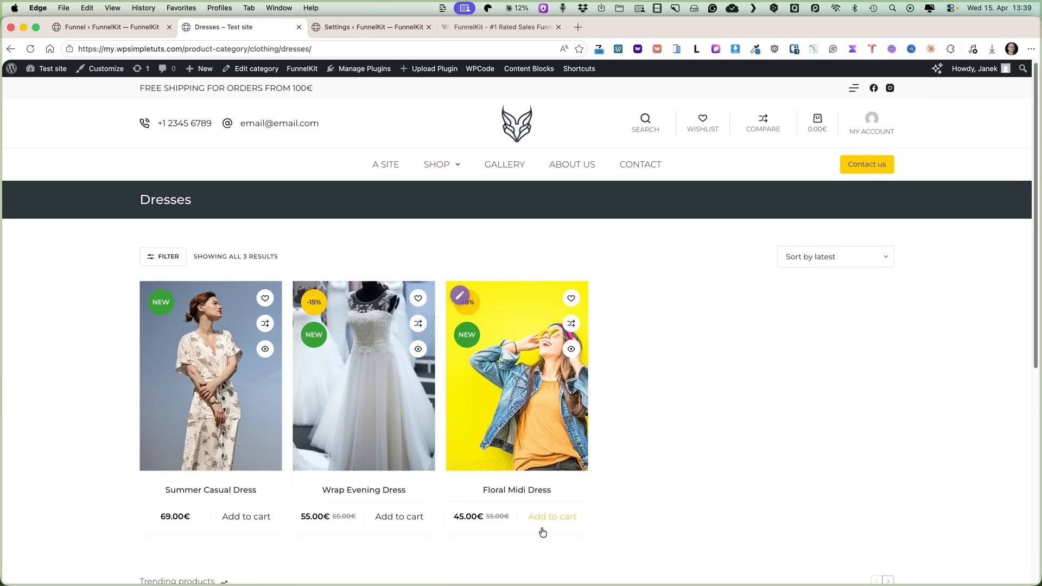
- Test the store checkout by adding the Floral Midi Dress to the cart and accepting the Shoes special offer at checkout
left_click(548, 517)
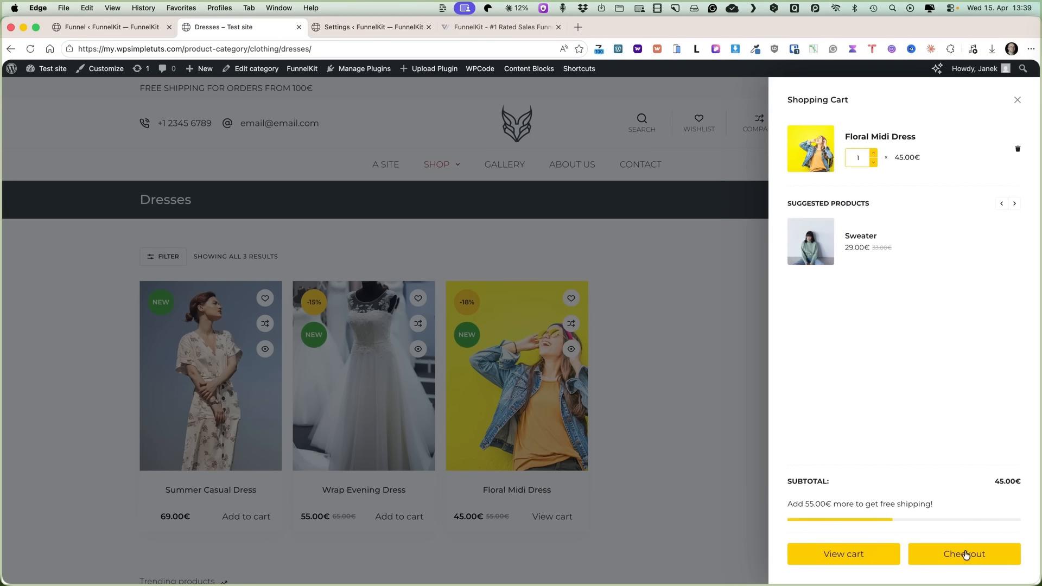
left_click(963, 554)
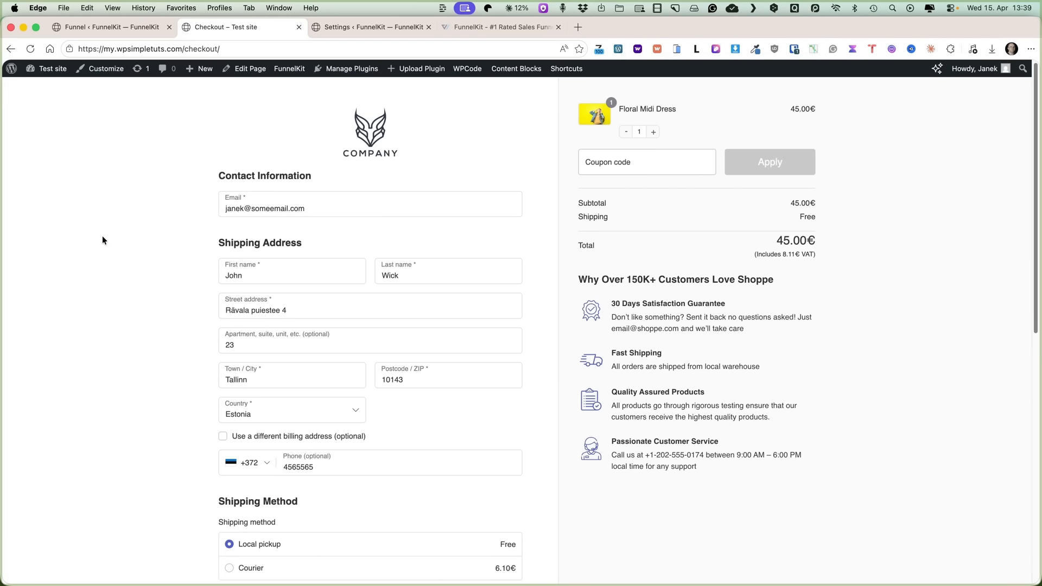
scroll(128, 234, "down", 6)
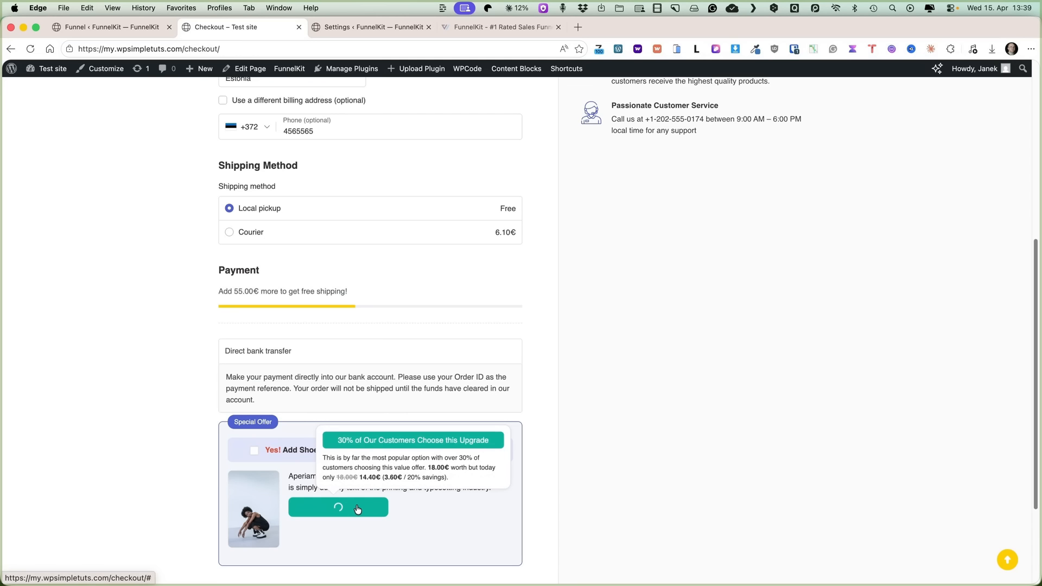
left_click(338, 508)
scroll(764, 230, "up", 6)
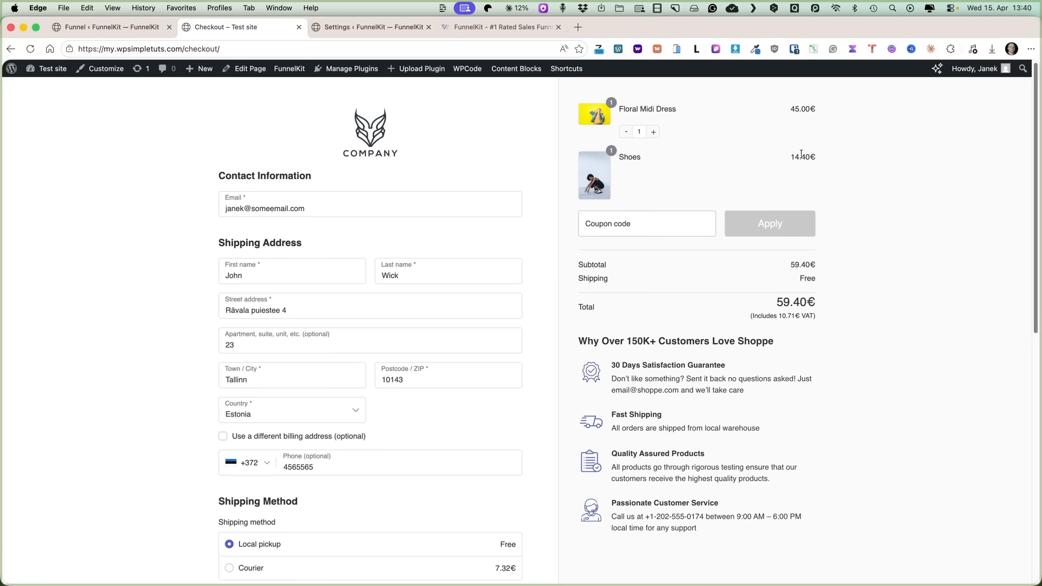
- Return to the funnel editor, review the Default checkout's template and form fields, and close the funnel
left_click(98, 29)
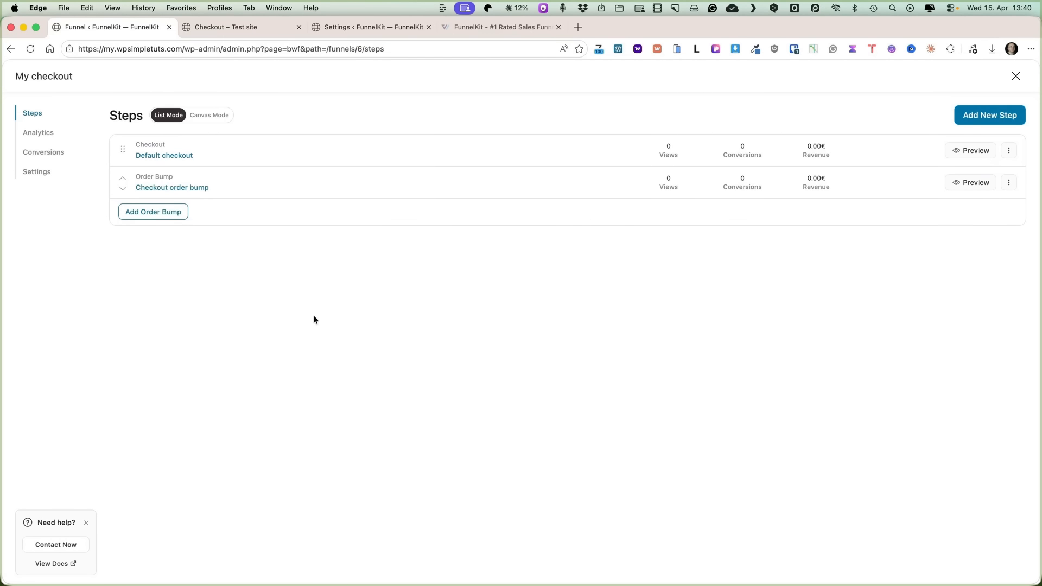
left_click(165, 156)
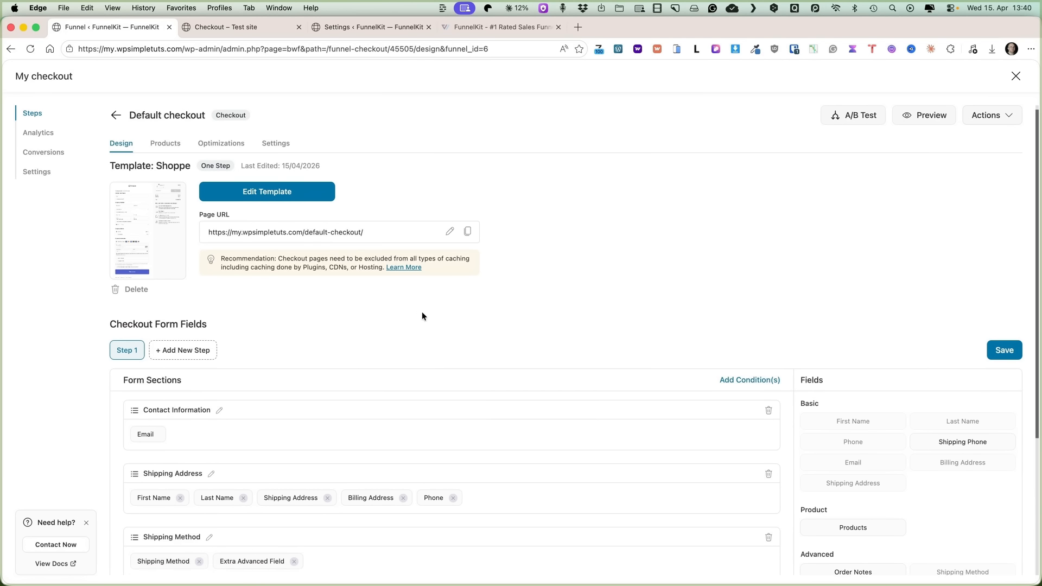
scroll(424, 315, "down", 2)
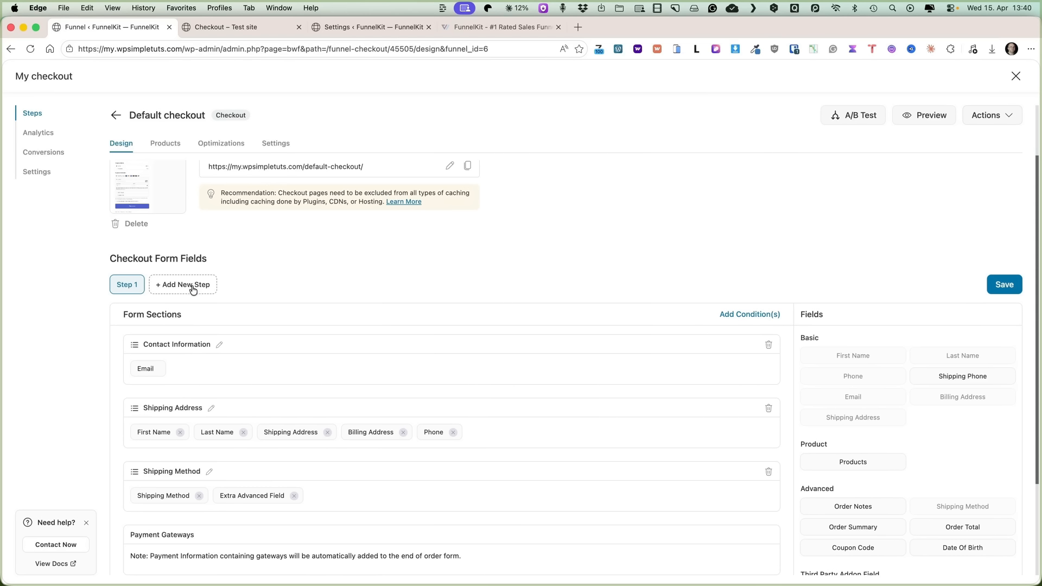
scroll(375, 274, "up", 2)
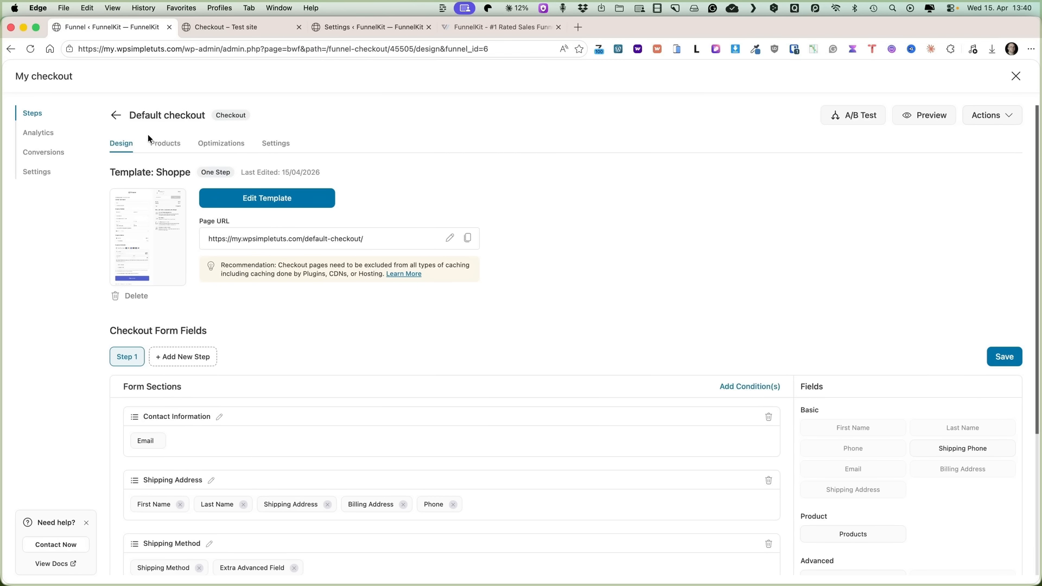
left_click(1015, 76)
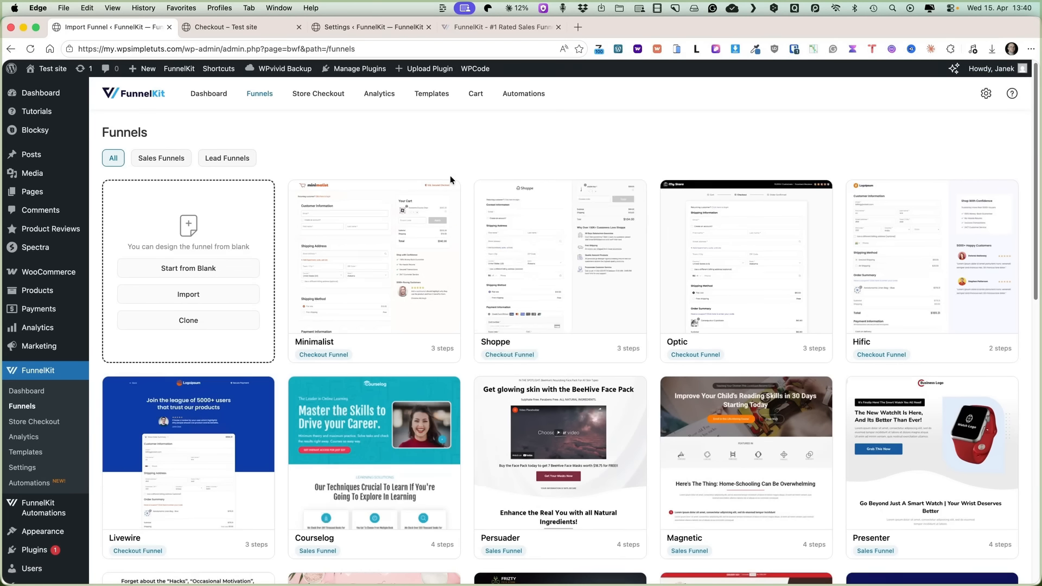
- Preview the Shoppe funnel template and compare its one-, two- and three-step checkout versions
left_click(561, 350)
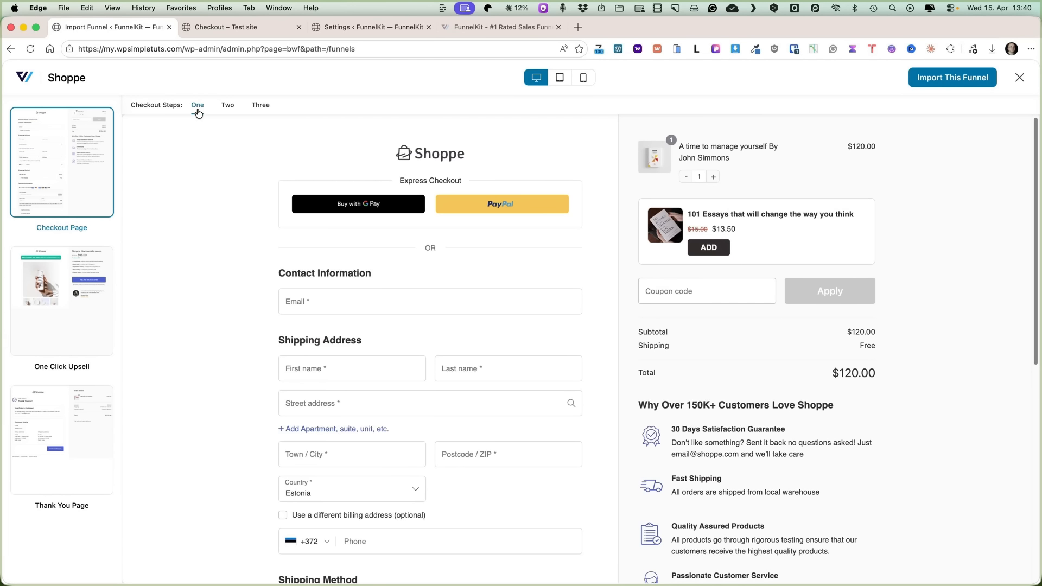
left_click(227, 107)
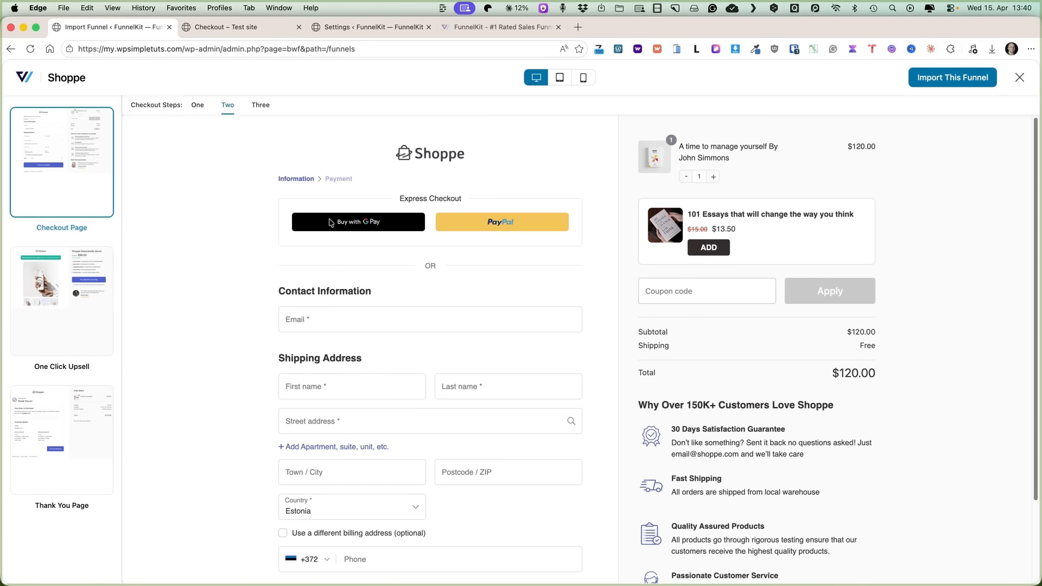
left_click(258, 107)
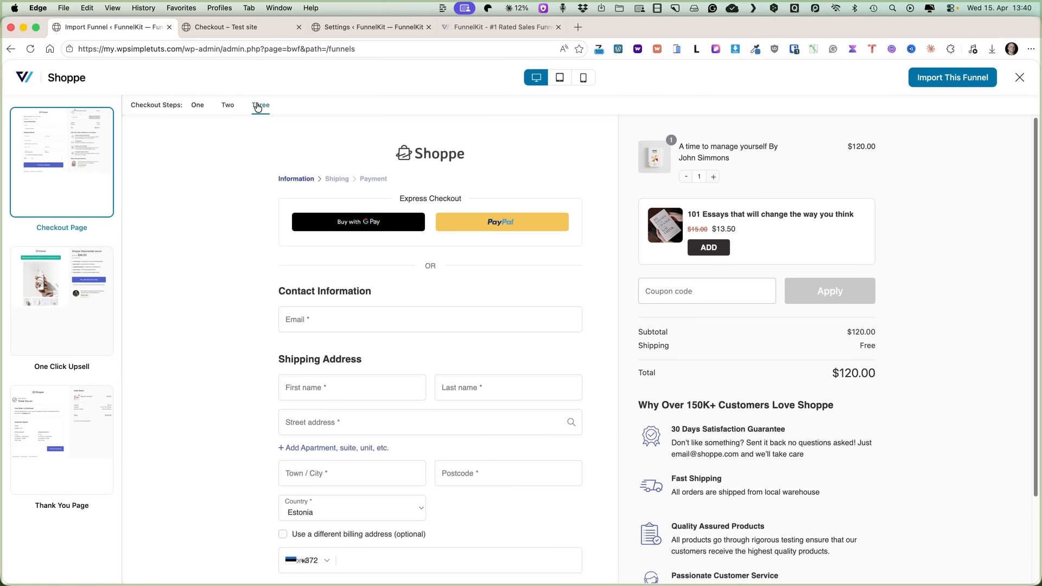
left_click(198, 107)
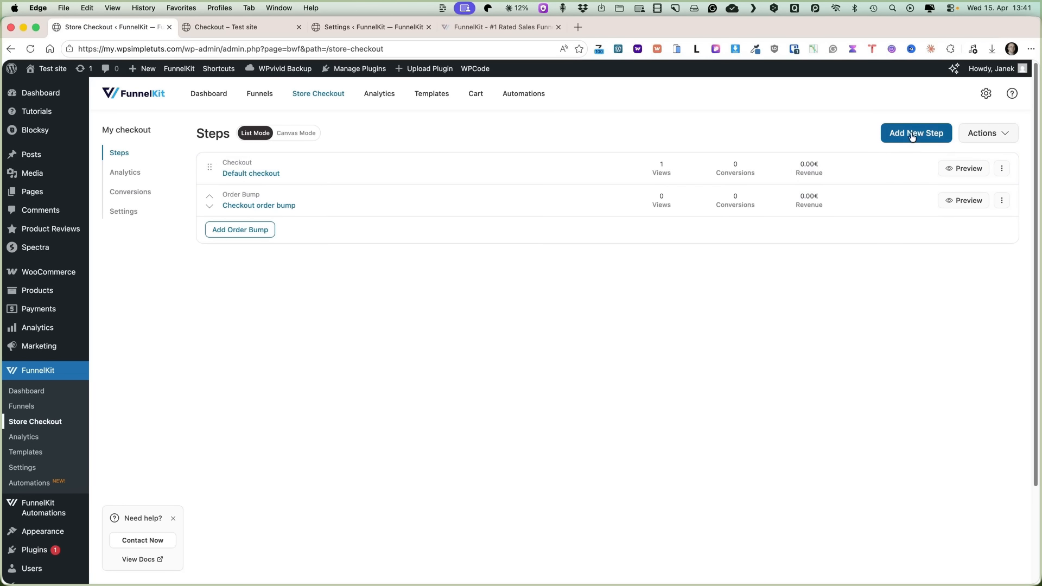
- Start a new one click upsell step in the store checkout and choose the Shoppe template for import
left_click(912, 135)
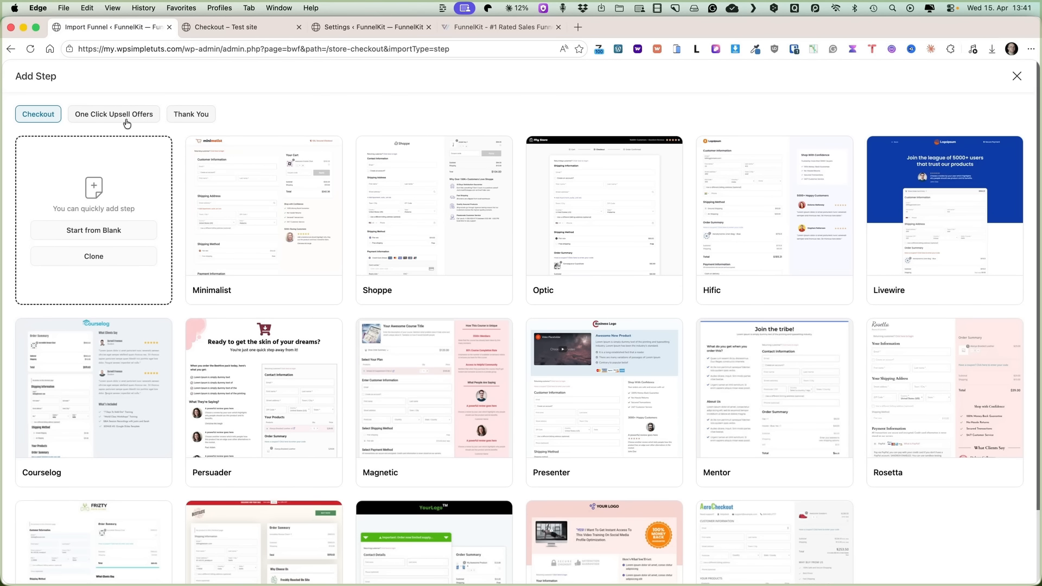
left_click(106, 115)
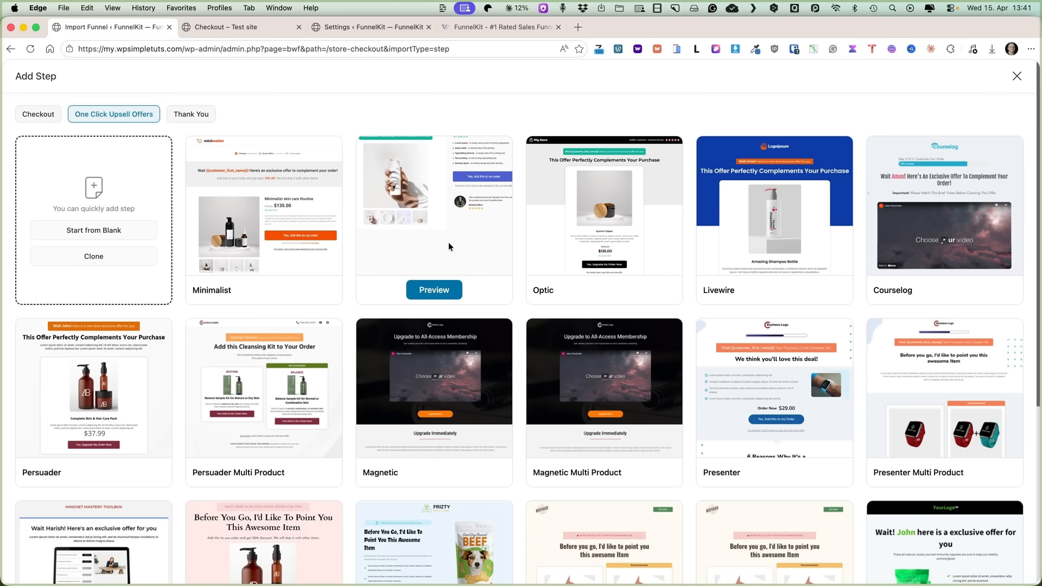
left_click(434, 290)
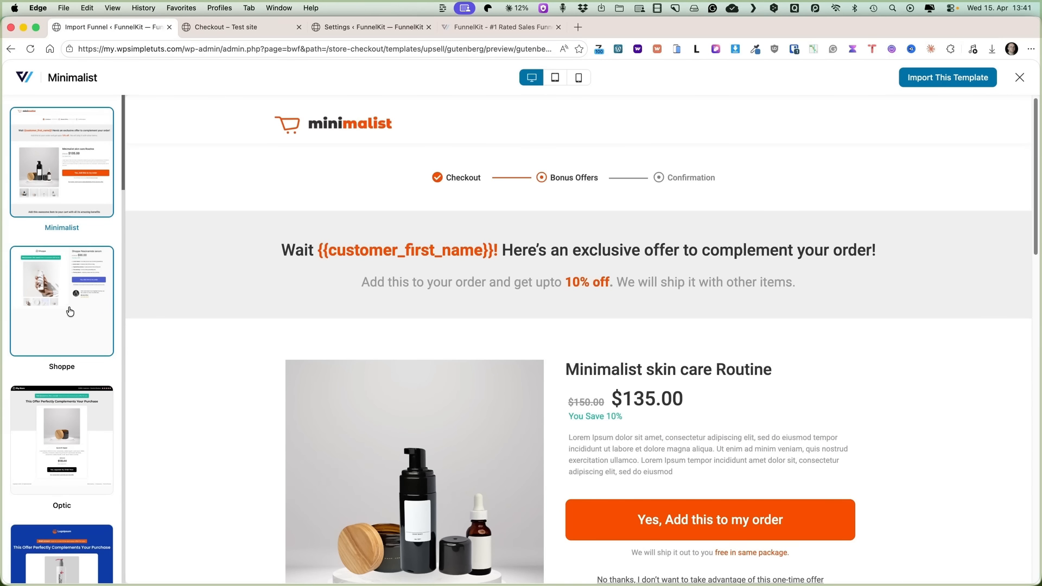
left_click(90, 299)
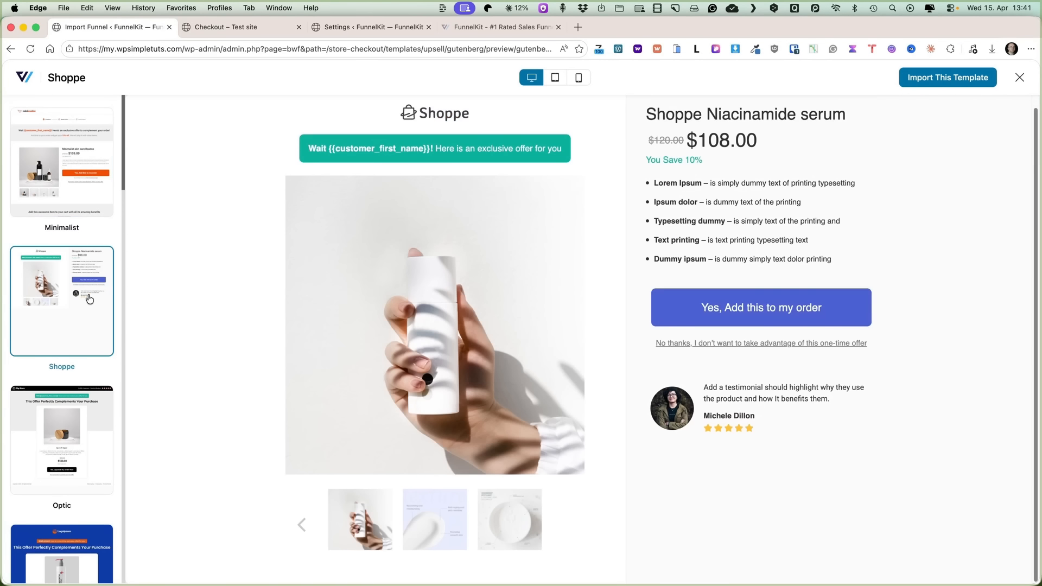
left_click(922, 85)
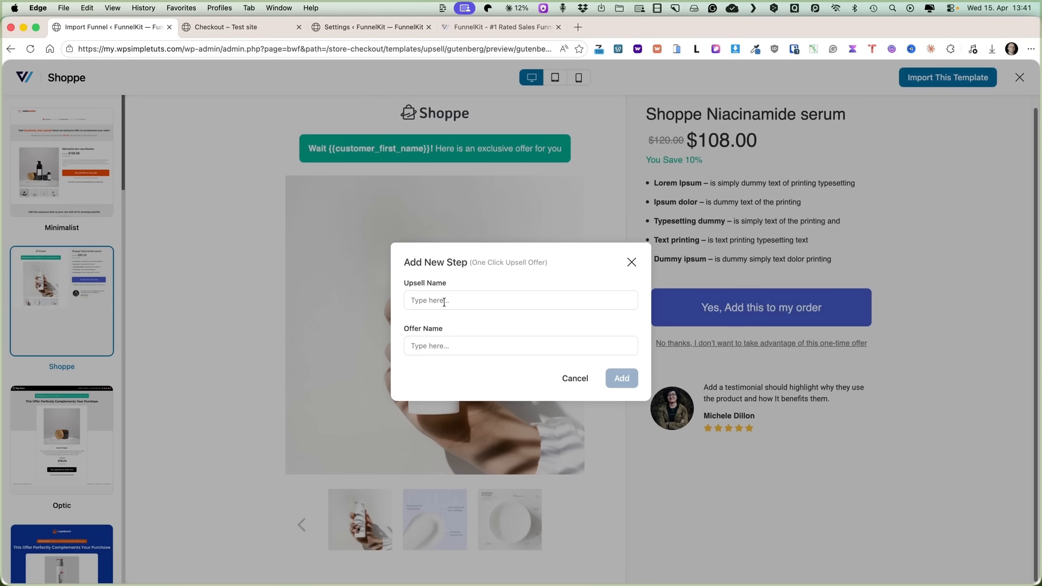
- Name the upsell "Default upsell" and its offer "Denim jacket", and add the step to the store checkout
left_click(445, 300)
type("Default upsell")
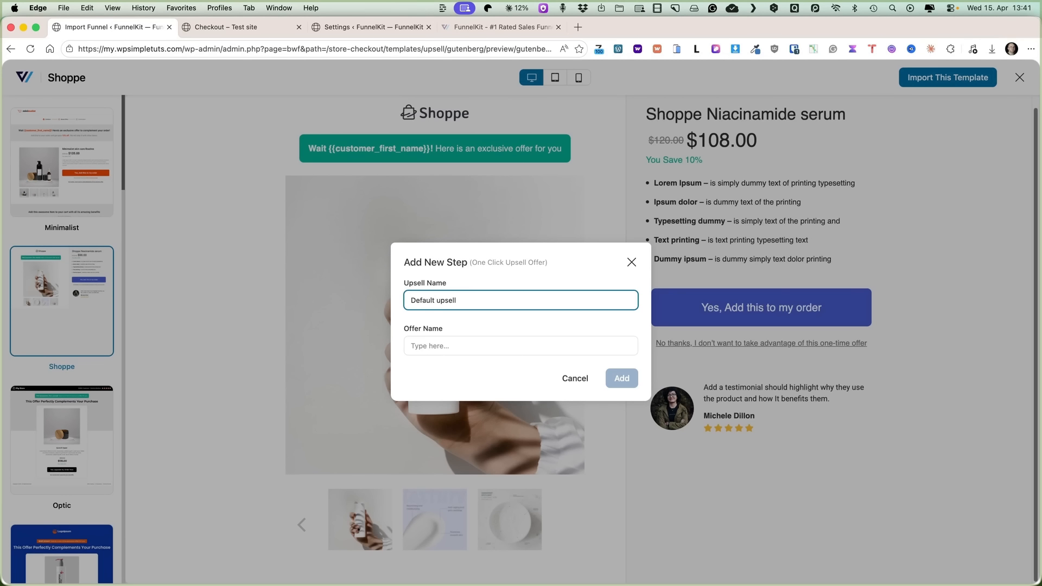
left_click(452, 347)
type("Den")
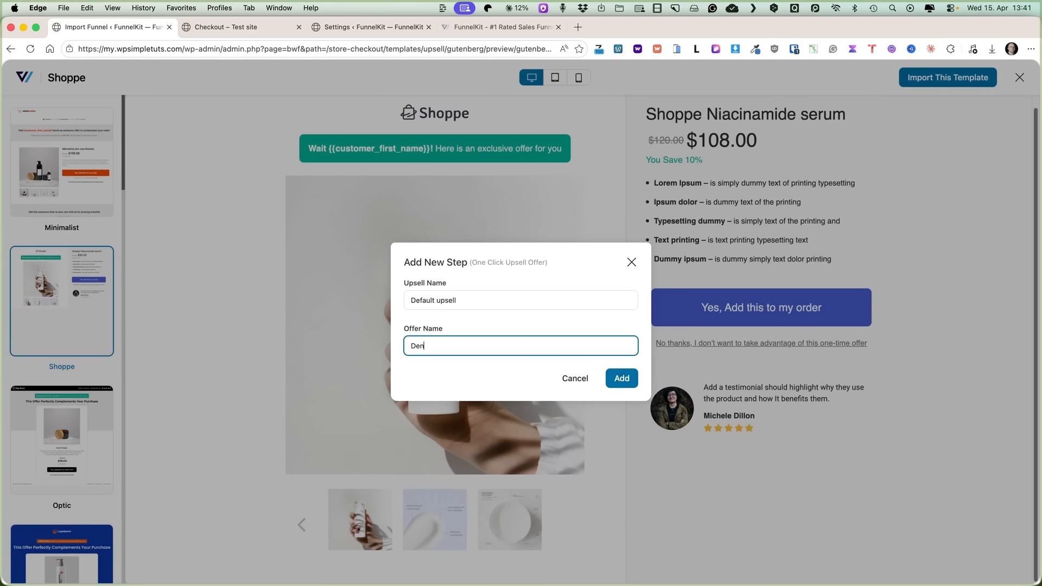
type("im jacket")
left_click(622, 380)
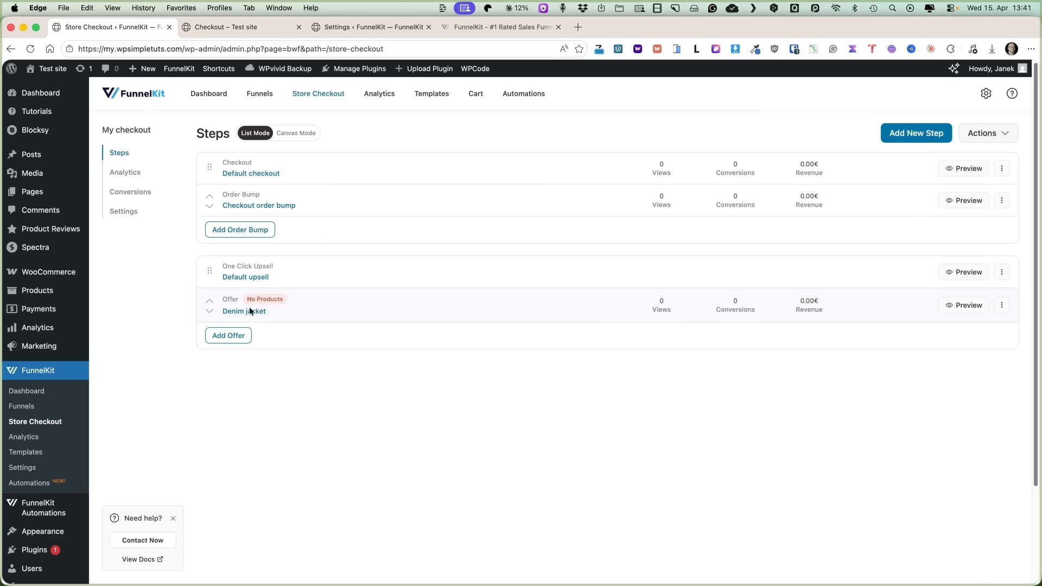
- Open the Denim jacket offer and add the Denim Jacket product to it
left_click(233, 310)
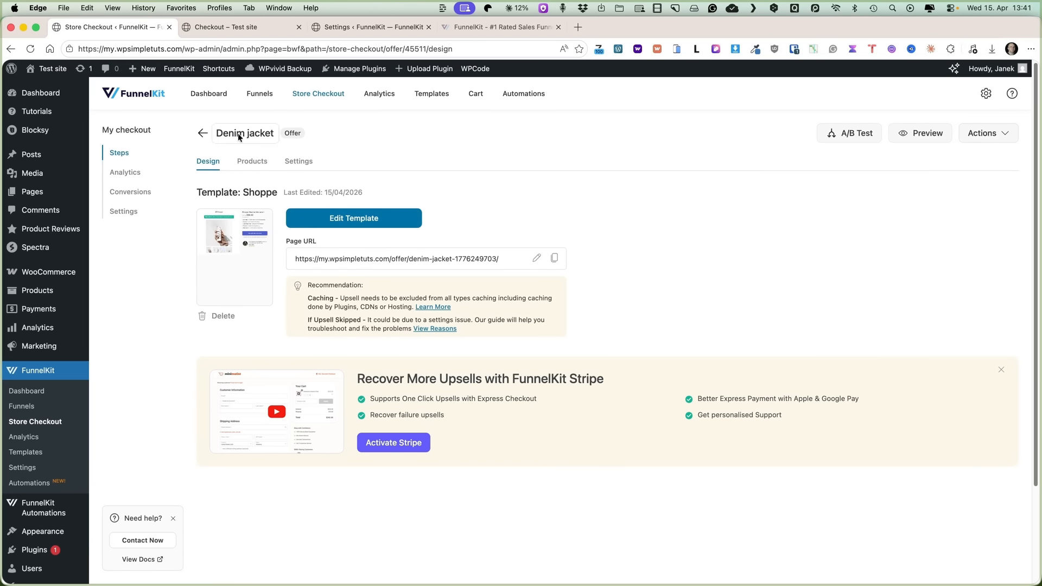
left_click(253, 162)
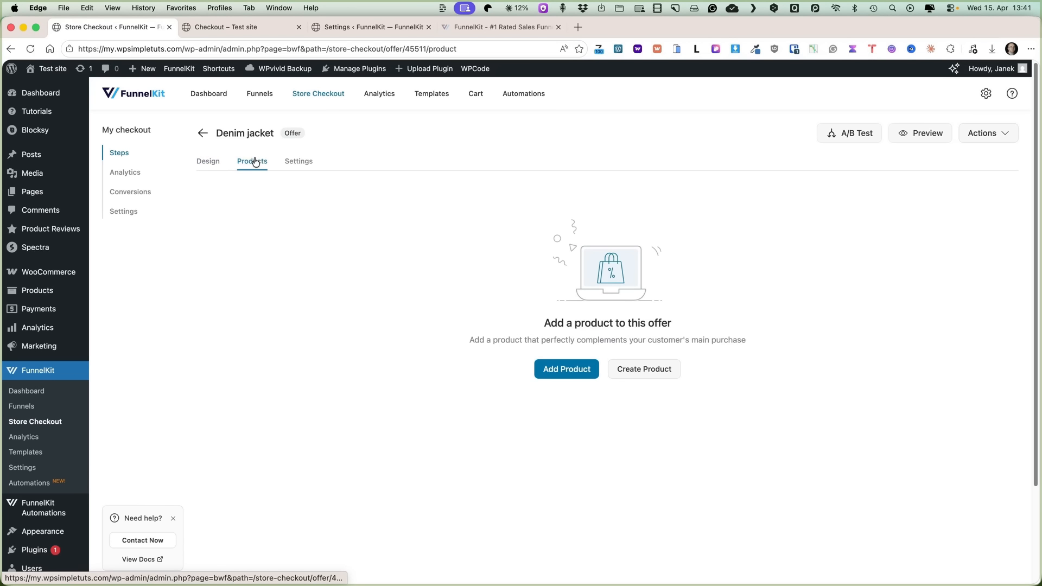
left_click(566, 364)
type("demi")
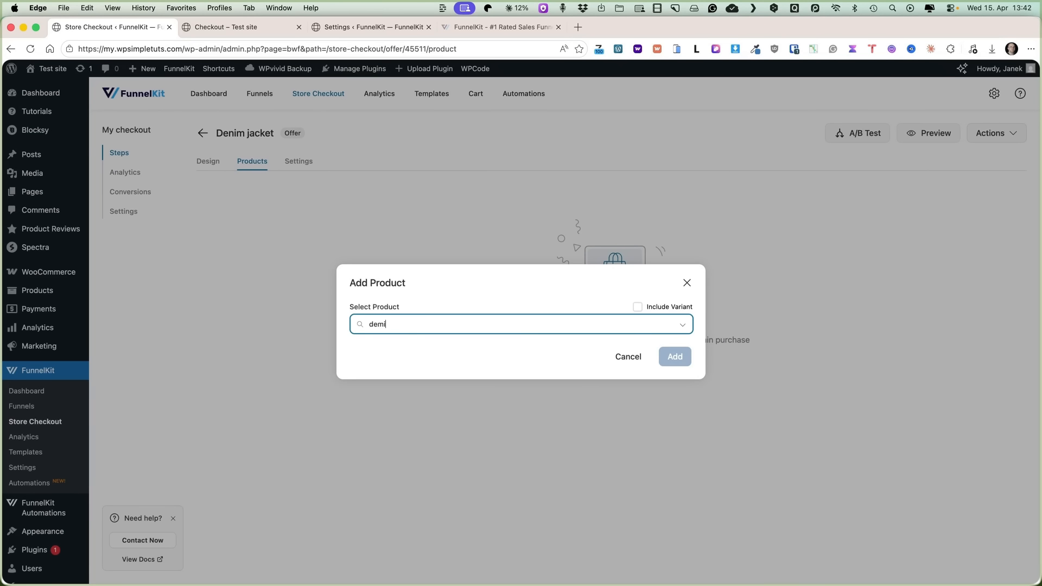
type("ni")
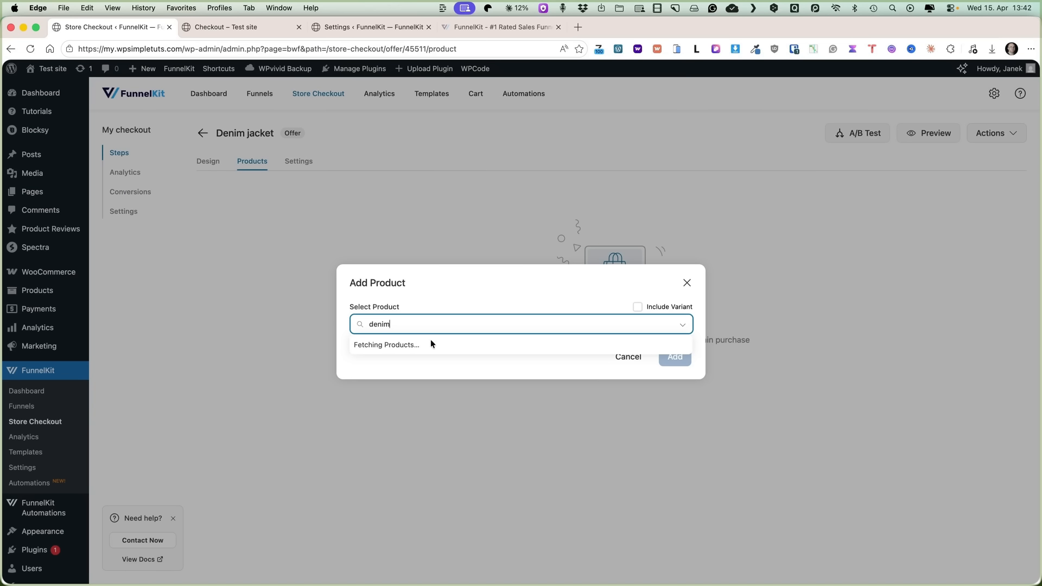
left_click(388, 350)
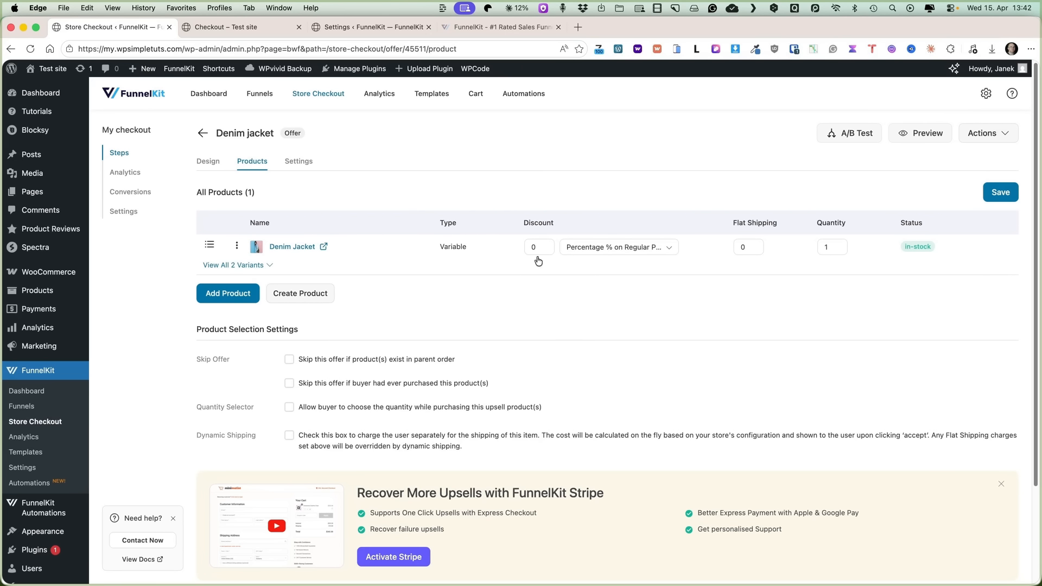
- Set a 20% discount, skip the offer if the product is in the parent order, allow quantity selection, and save the product settings
left_click(533, 247)
type("2")
left_click(383, 359)
left_click(307, 409)
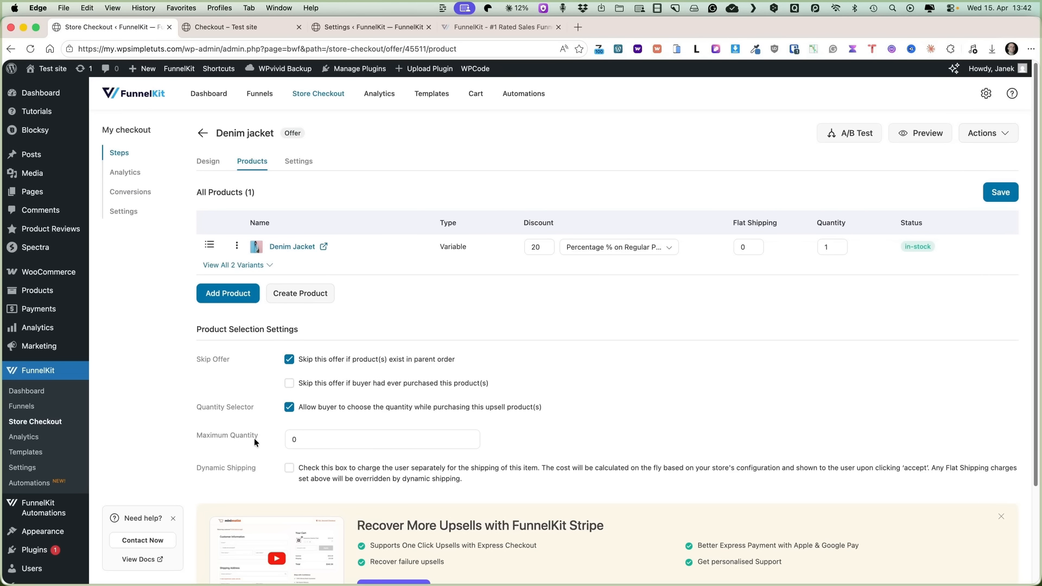
scroll(263, 463, "down", 3)
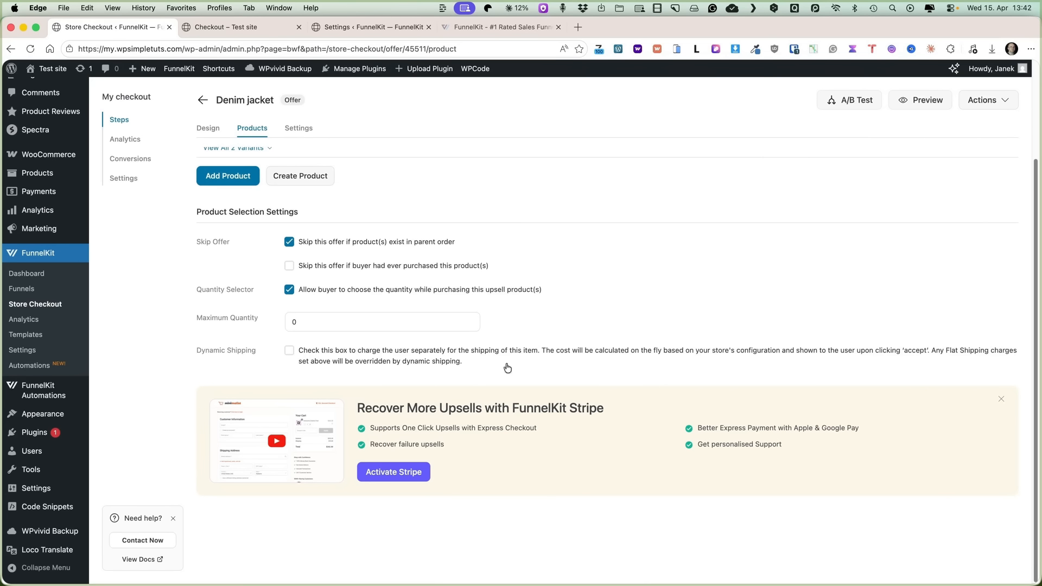
scroll(526, 389, "up", 3)
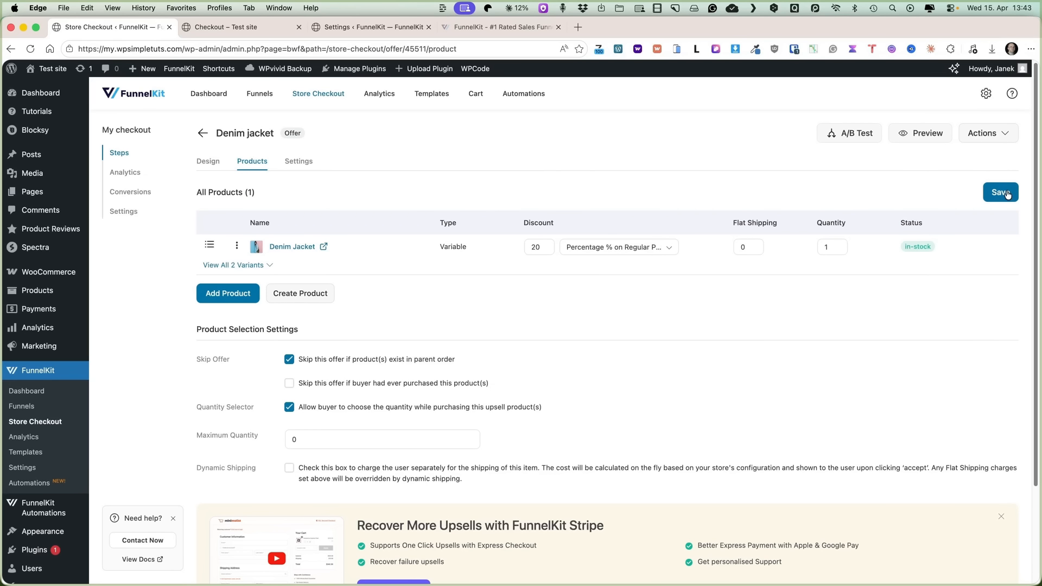
left_click(1005, 193)
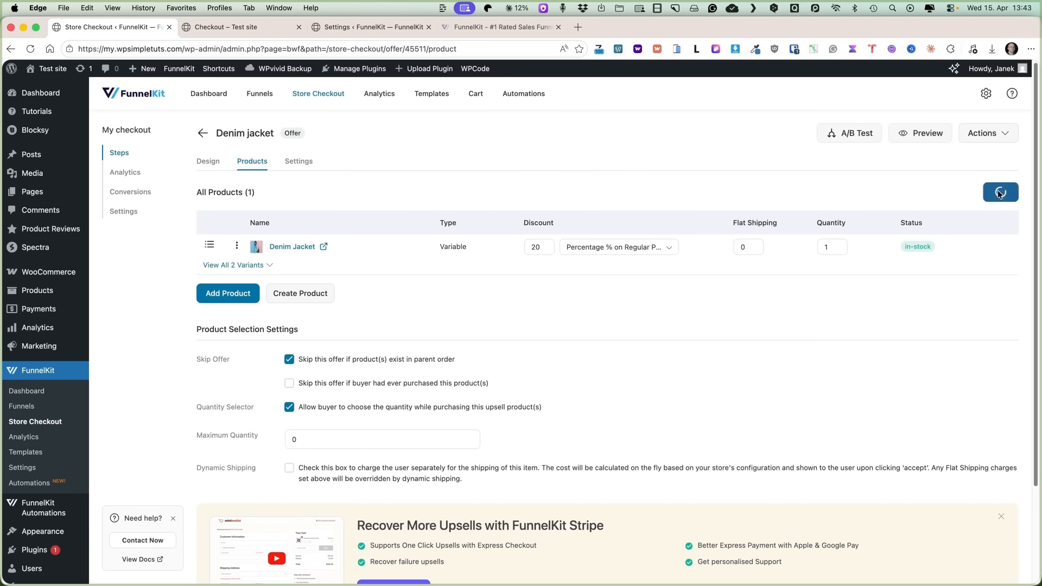
left_click(202, 136)
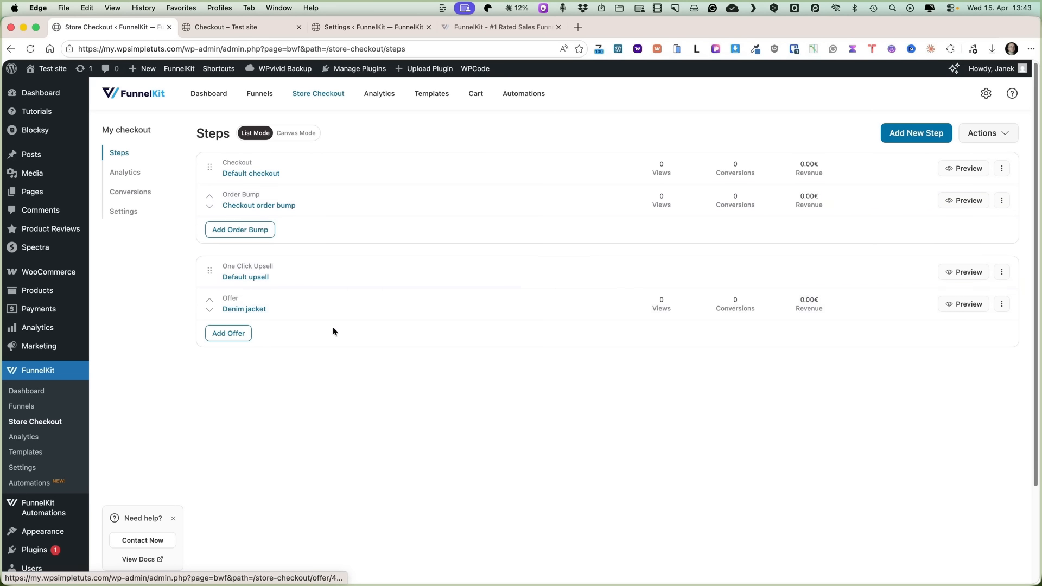
- Edit the Denim jacket offer's template and replace the Shoppe logo with the dark Company logo from the media library
left_click(244, 309)
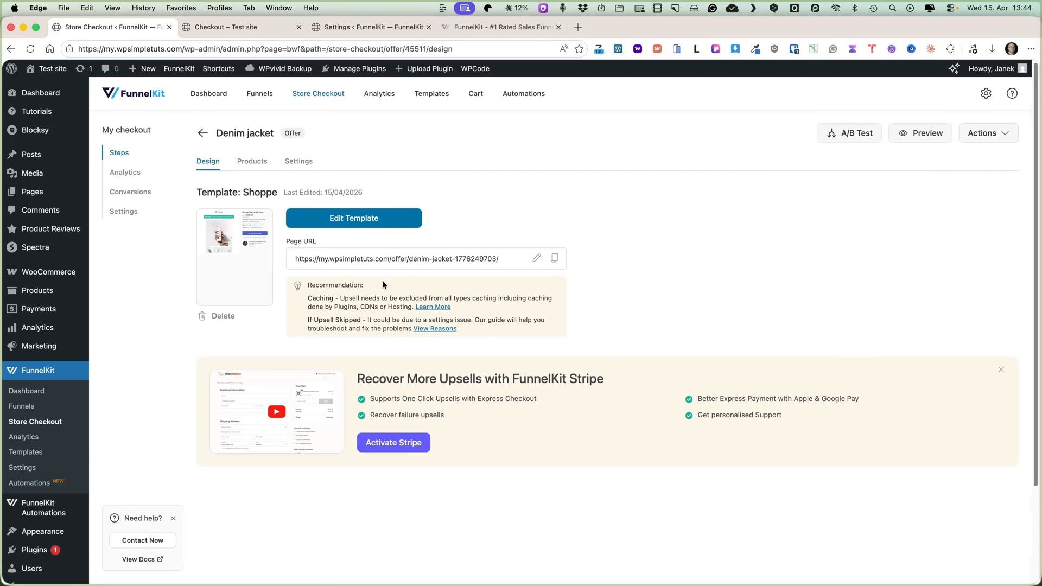
left_click(350, 218)
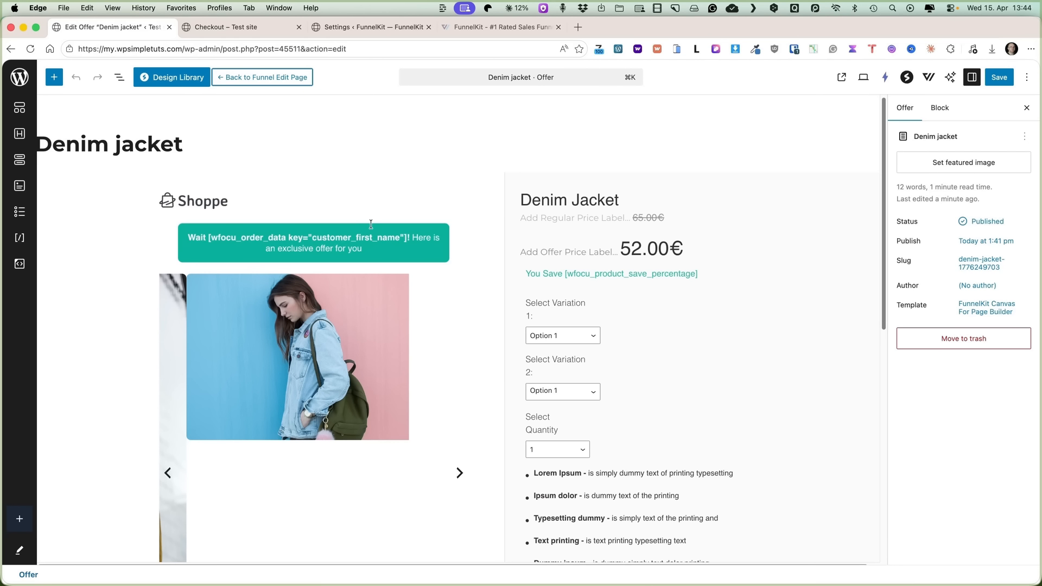
left_click(197, 199)
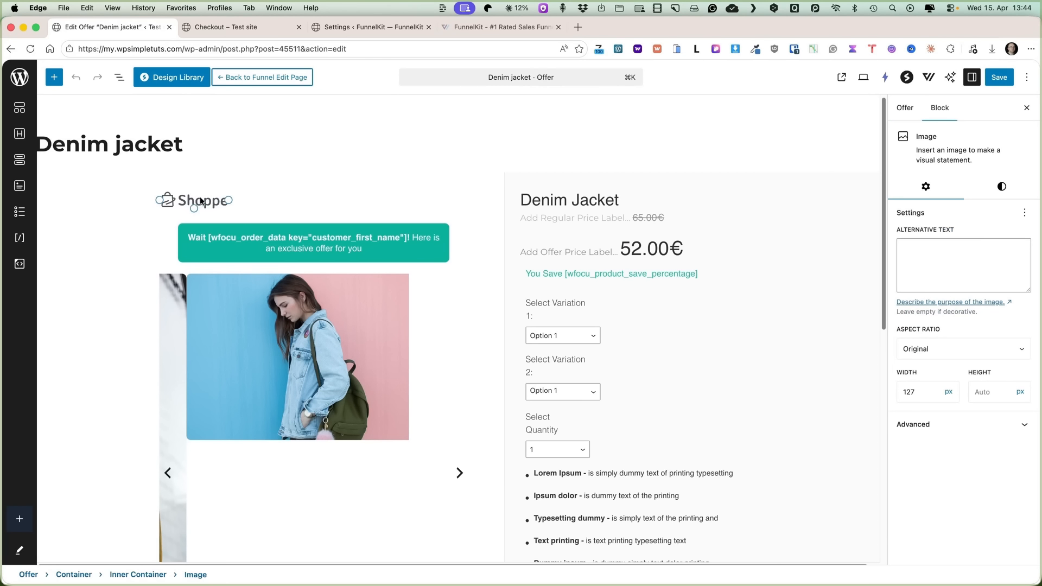
left_click(379, 175)
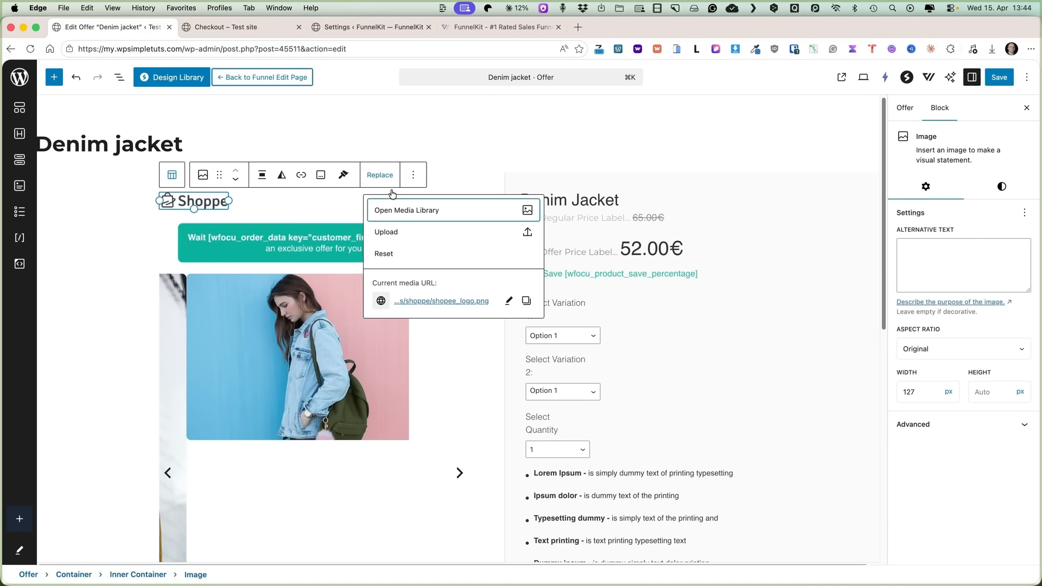
left_click(410, 212)
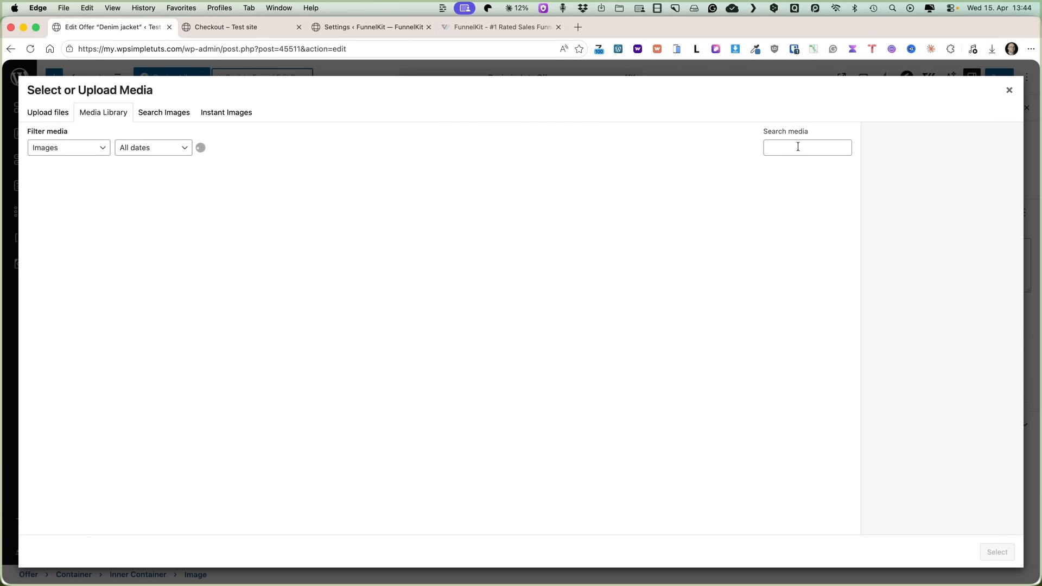
left_click(798, 147)
type("logo")
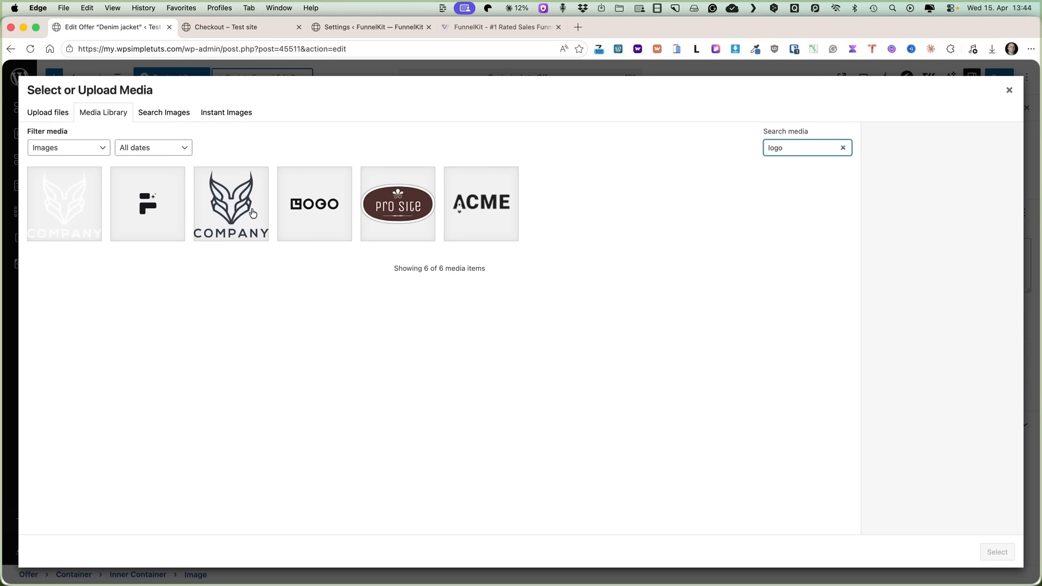
left_click(253, 213)
left_click(997, 552)
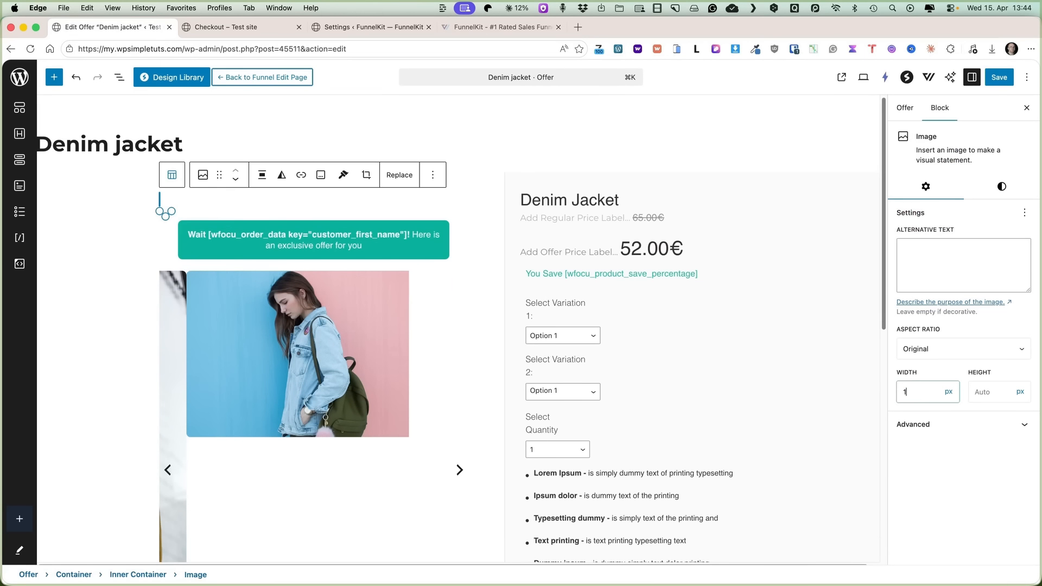
- Style the "Yes, Add this to my order" button with the yellow theme background and dark text
left_click(575, 209)
left_click(1001, 169)
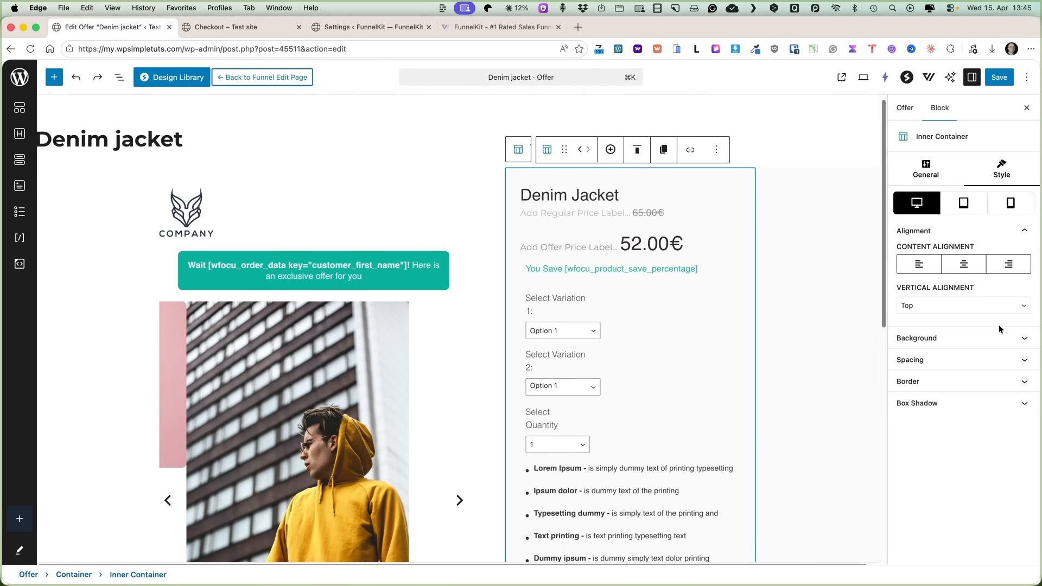
scroll(774, 309, "down", 10)
left_click(576, 241)
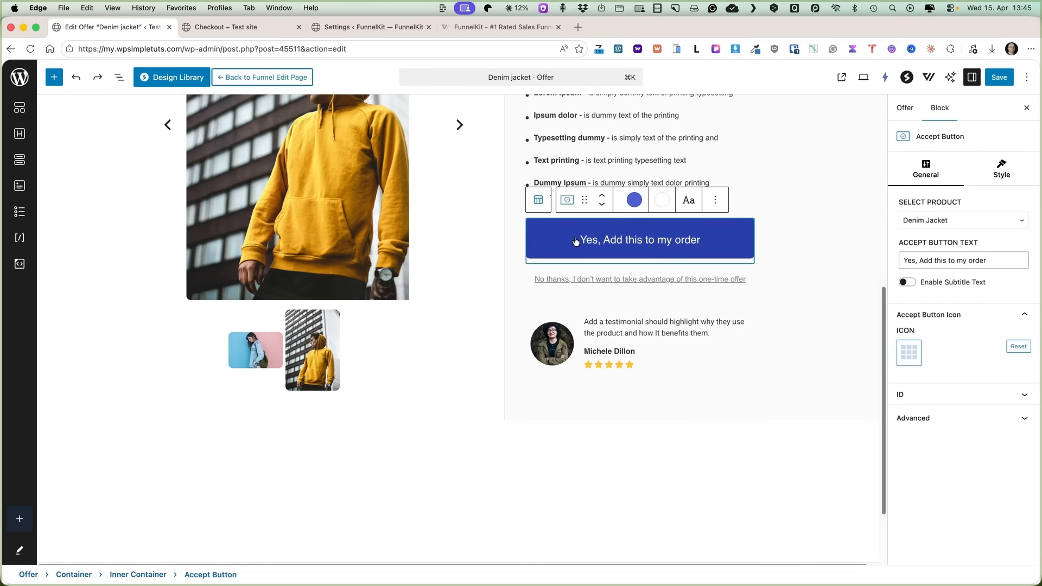
left_click(1001, 169)
left_click(960, 445)
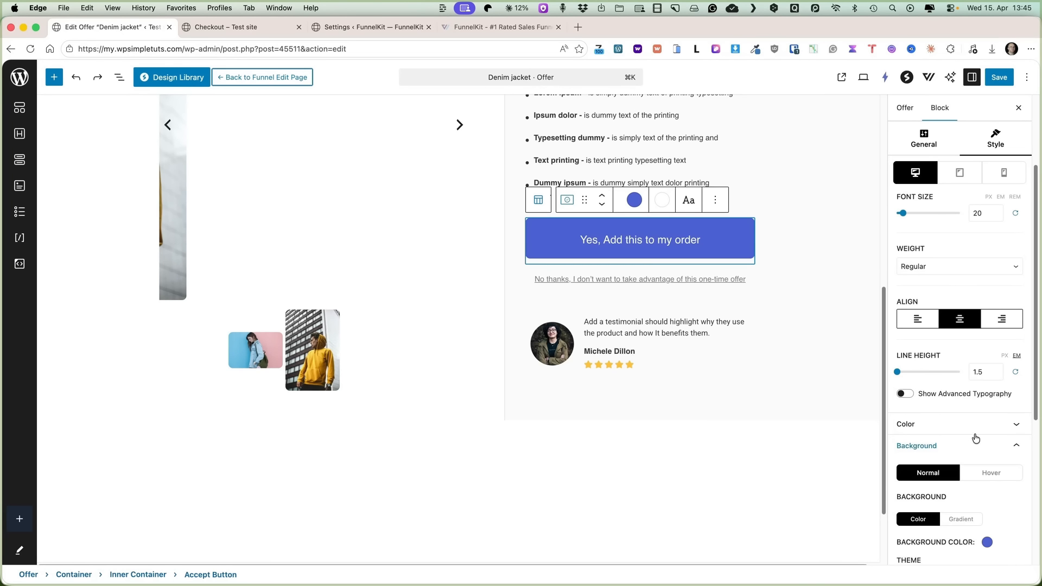
left_click(925, 427)
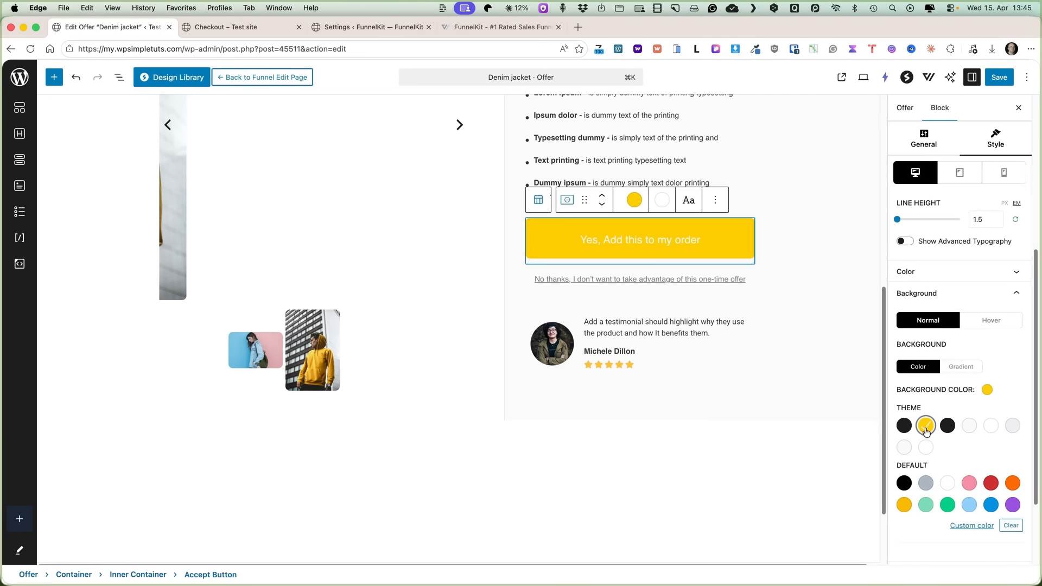
left_click(996, 279)
left_click(903, 355)
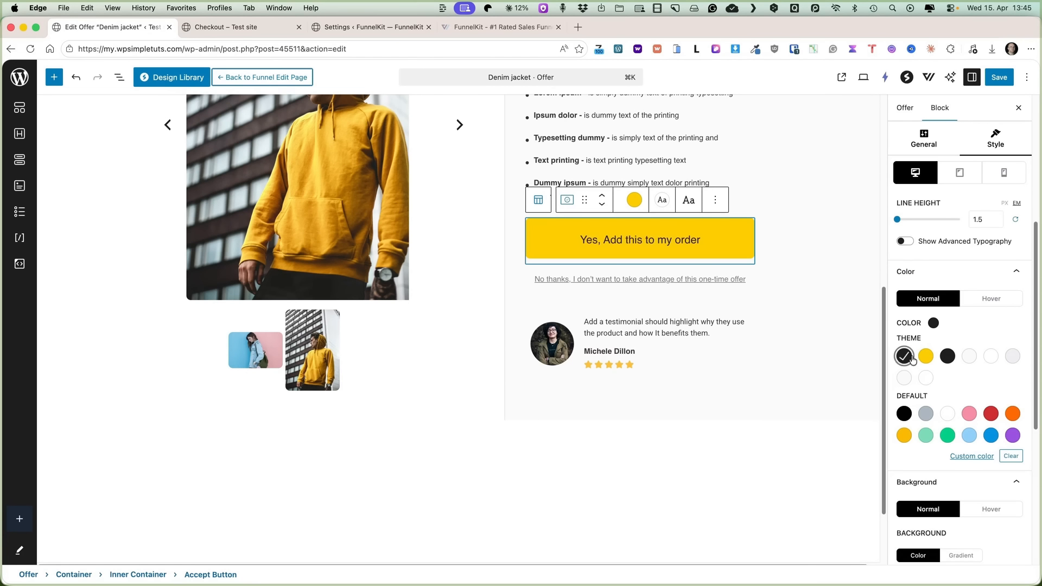
- Give the accept button a dark Color 1 background with white text in its hover state, check it on the page, and save the offer
left_click(992, 299)
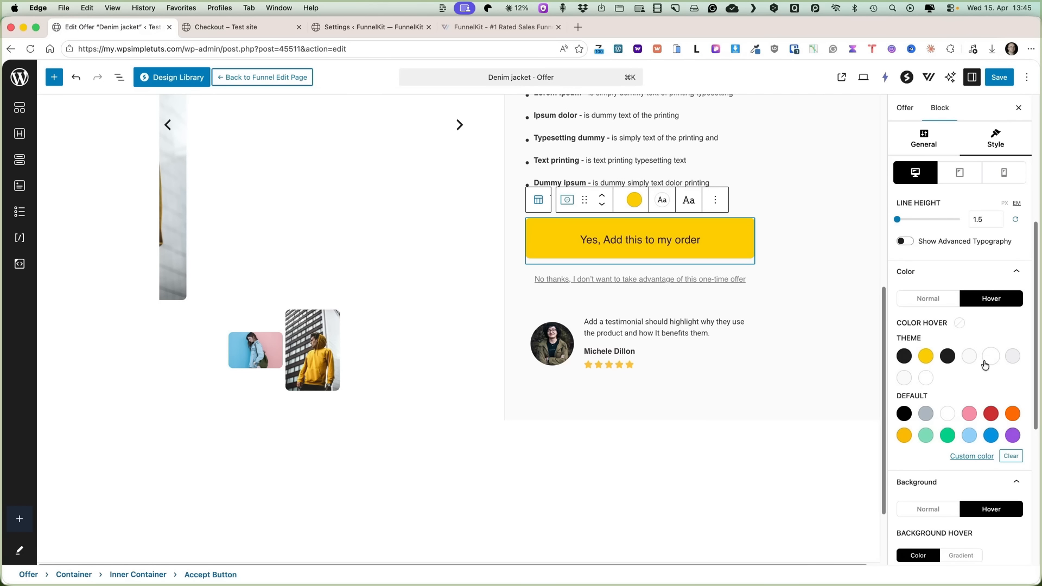
scroll(981, 385, "down", 5)
scroll(982, 387, "up", 2)
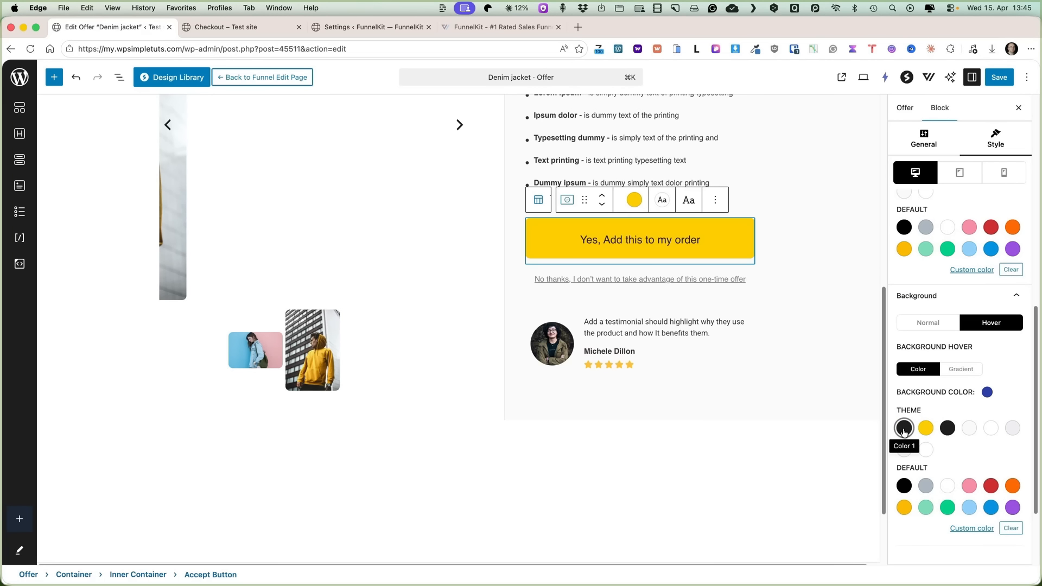
left_click(903, 430)
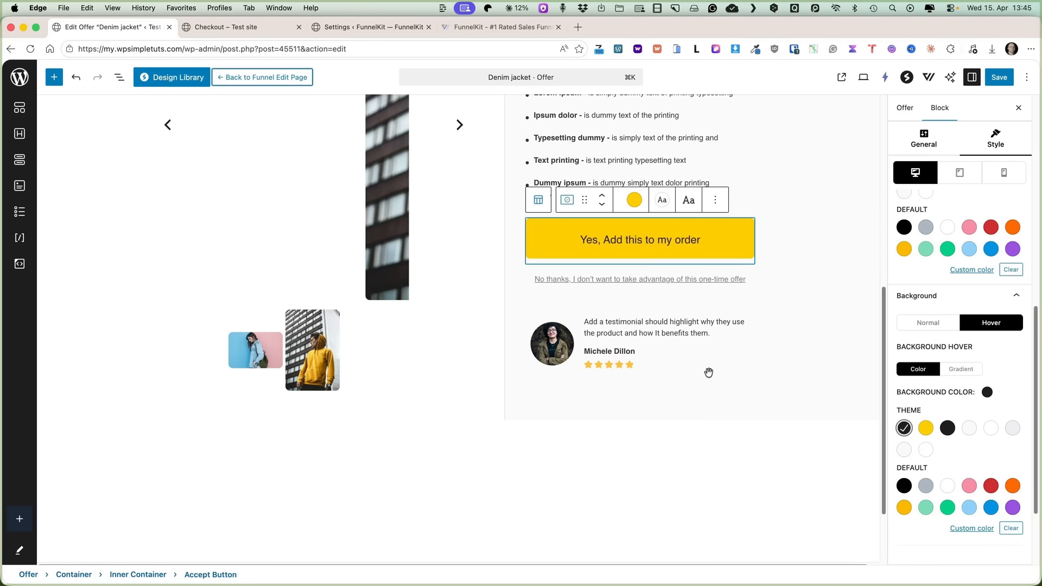
scroll(709, 372, "up", 4)
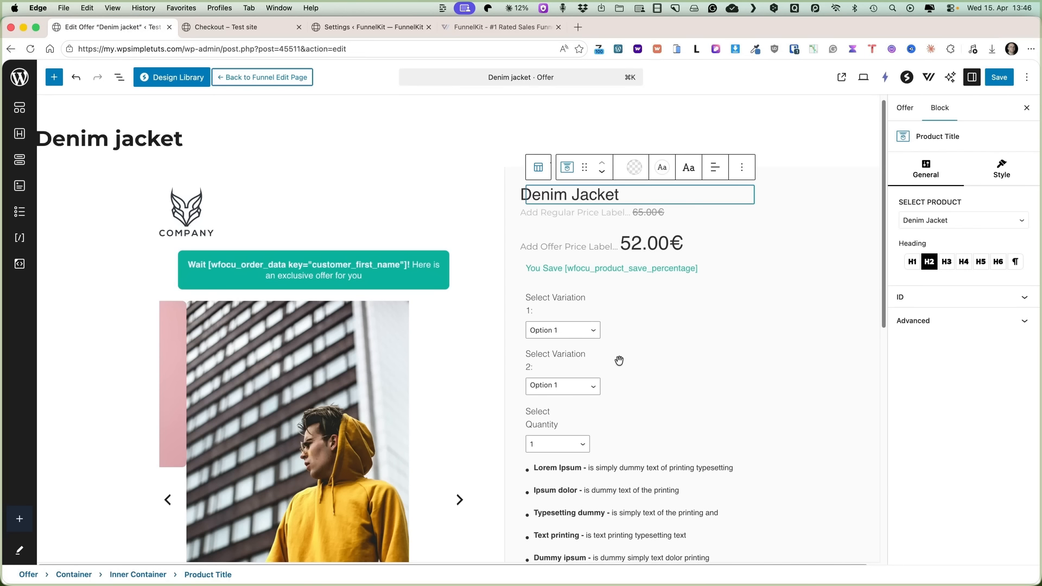
scroll(624, 359, "down", 3)
scroll(624, 379, "down", 2)
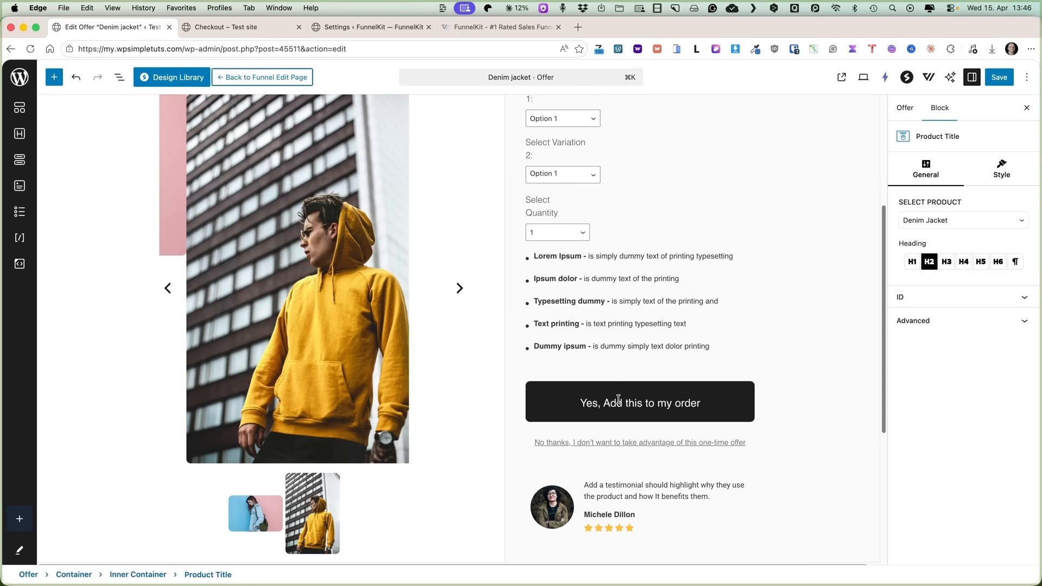
scroll(423, 401, "up", 5)
left_click(999, 77)
scroll(375, 288, "down", 3)
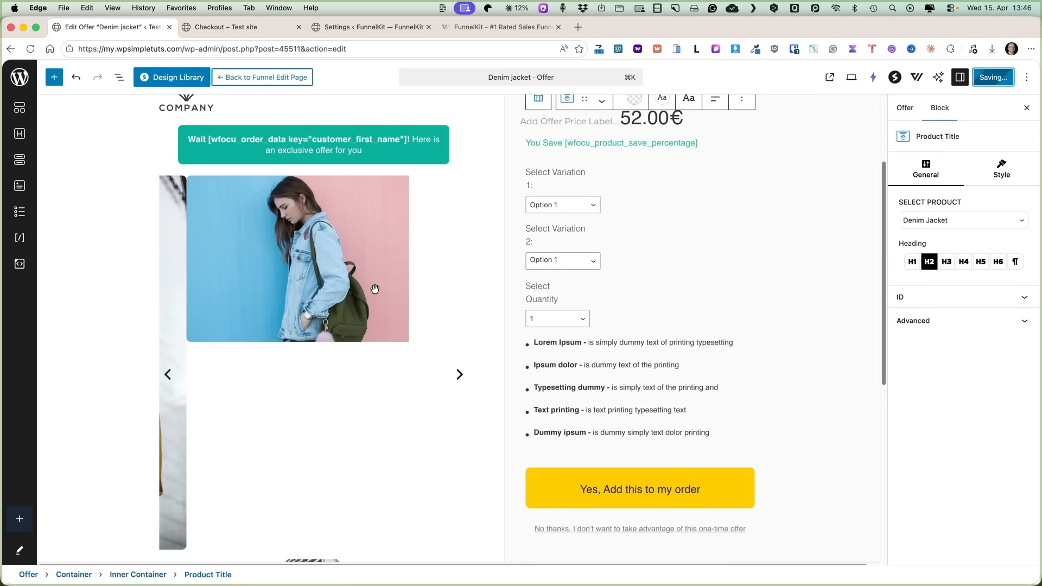
scroll(374, 288, "up", 3)
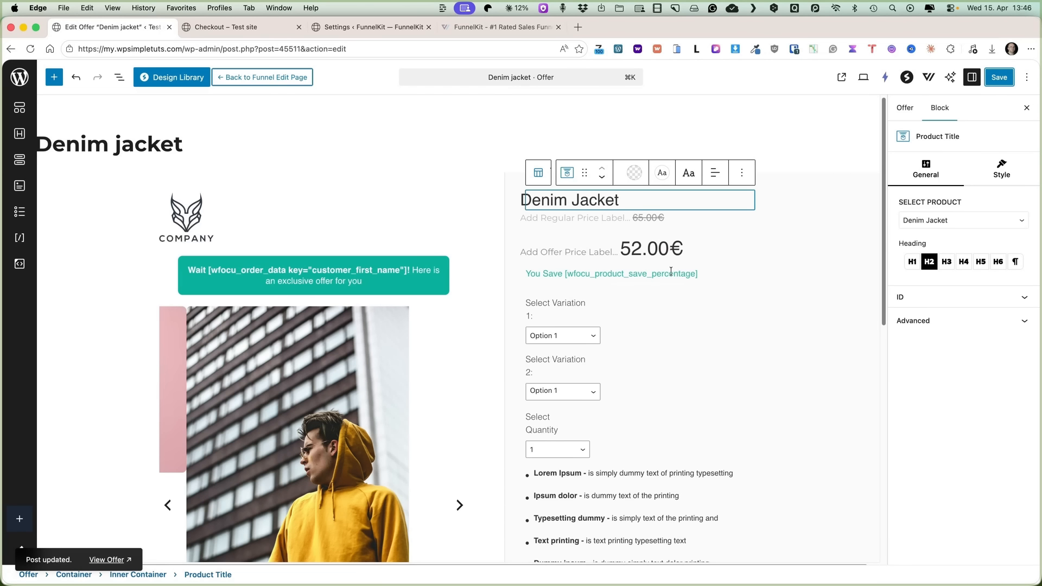
- Disable the slider on the offer's product images, save the offer, and return to the store checkout steps
scroll(653, 281, "down", 1)
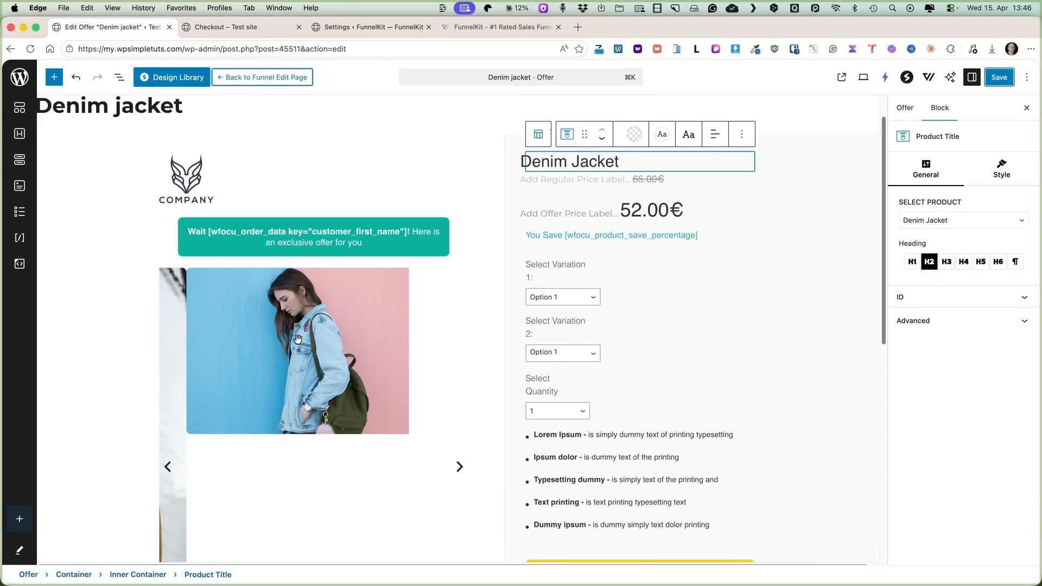
left_click(278, 340)
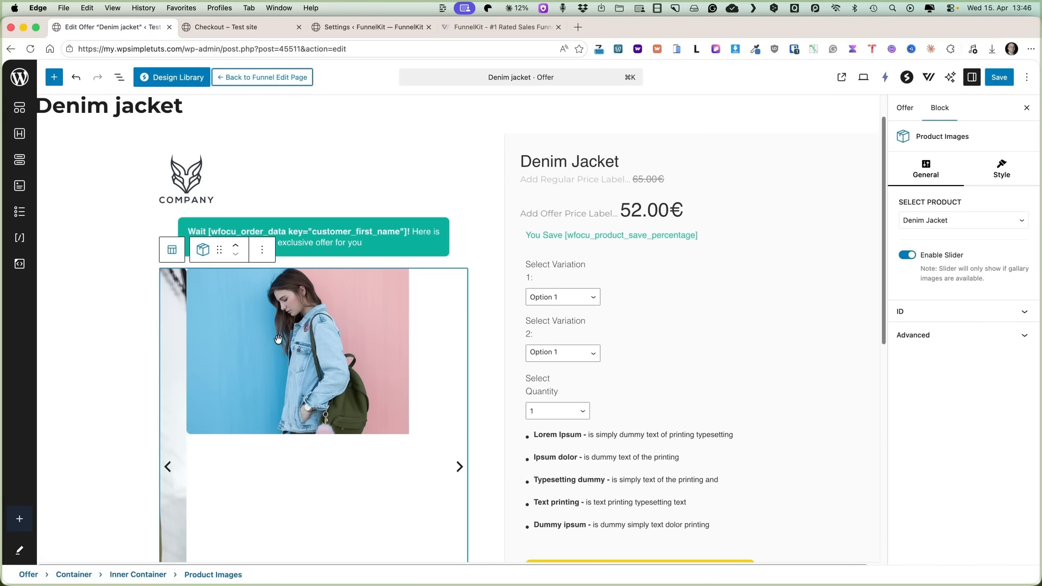
left_click(906, 256)
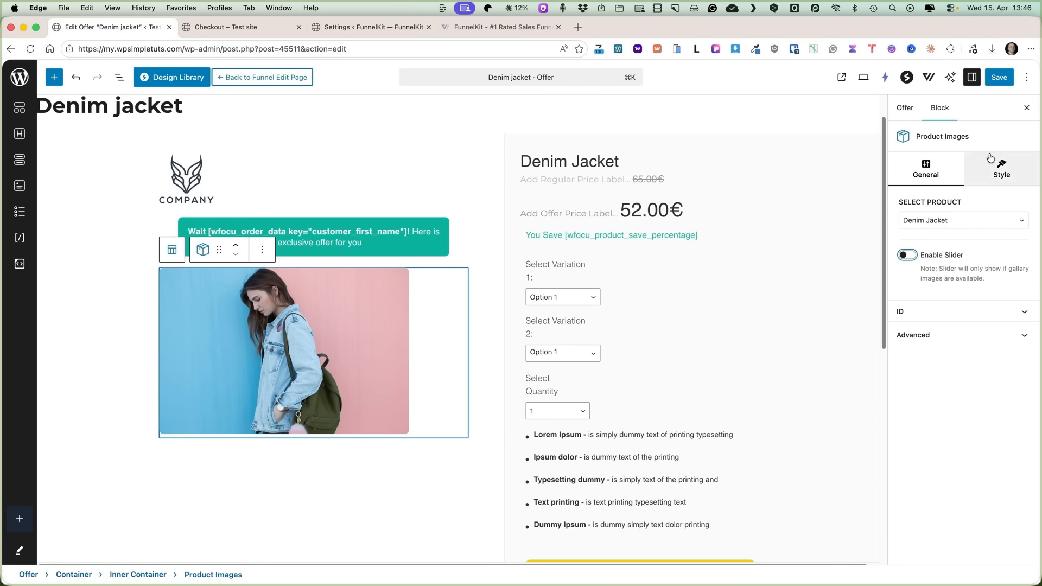
left_click(1002, 172)
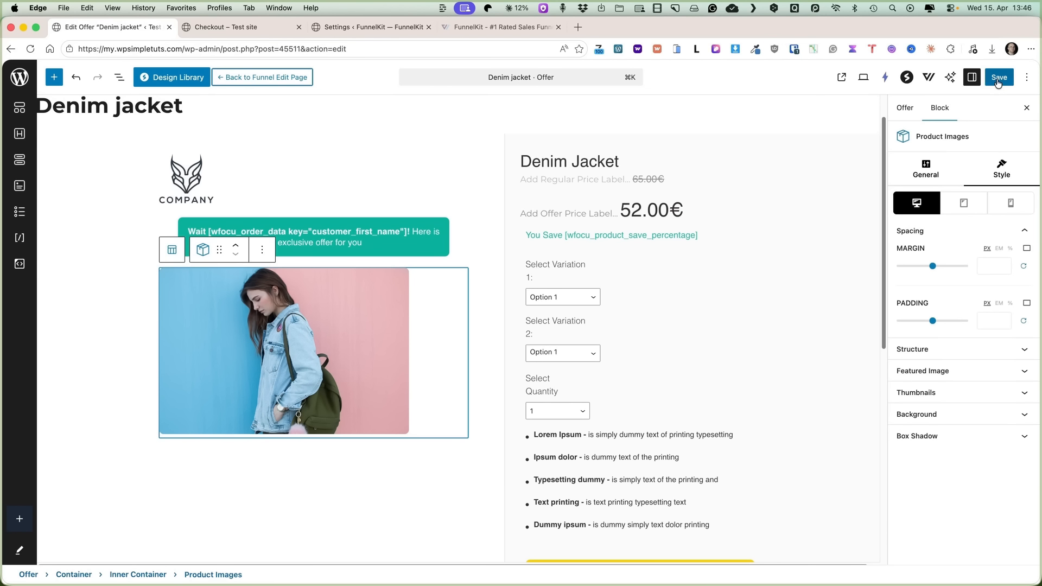
left_click(998, 77)
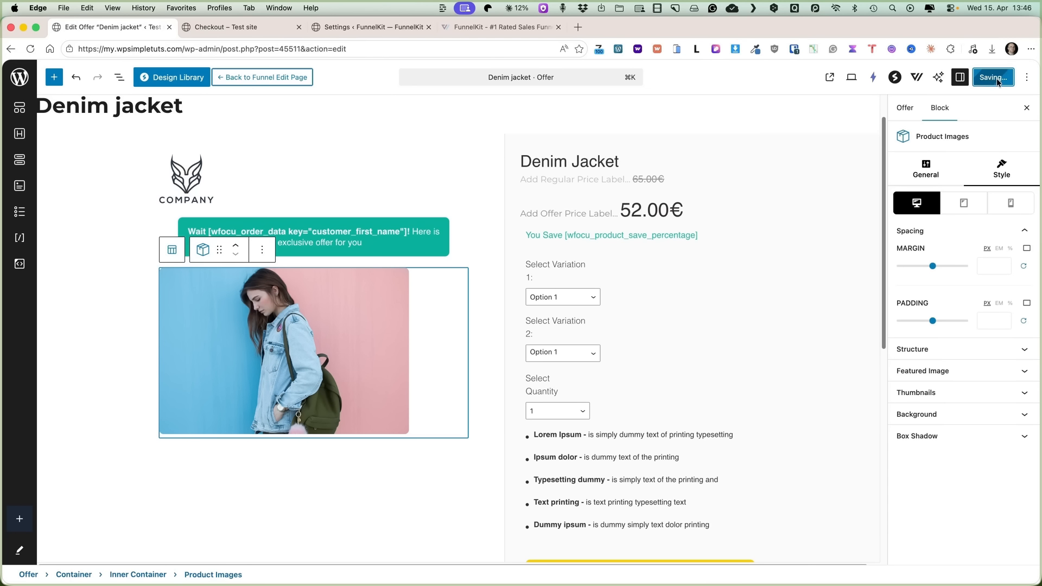
left_click(260, 81)
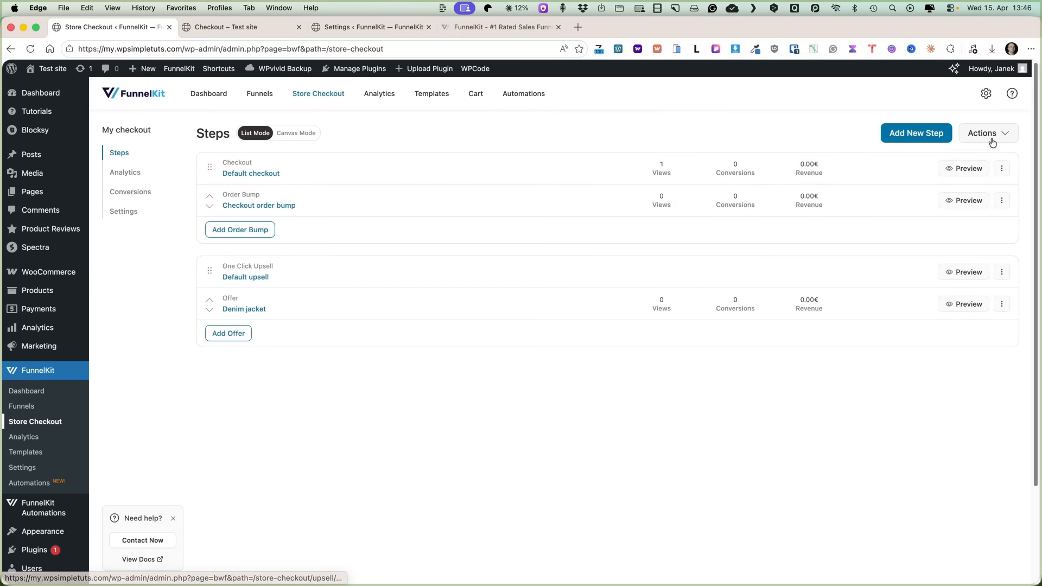
- Add a thank-you step from the Shoppe template and name it "Default thank you page"
left_click(911, 132)
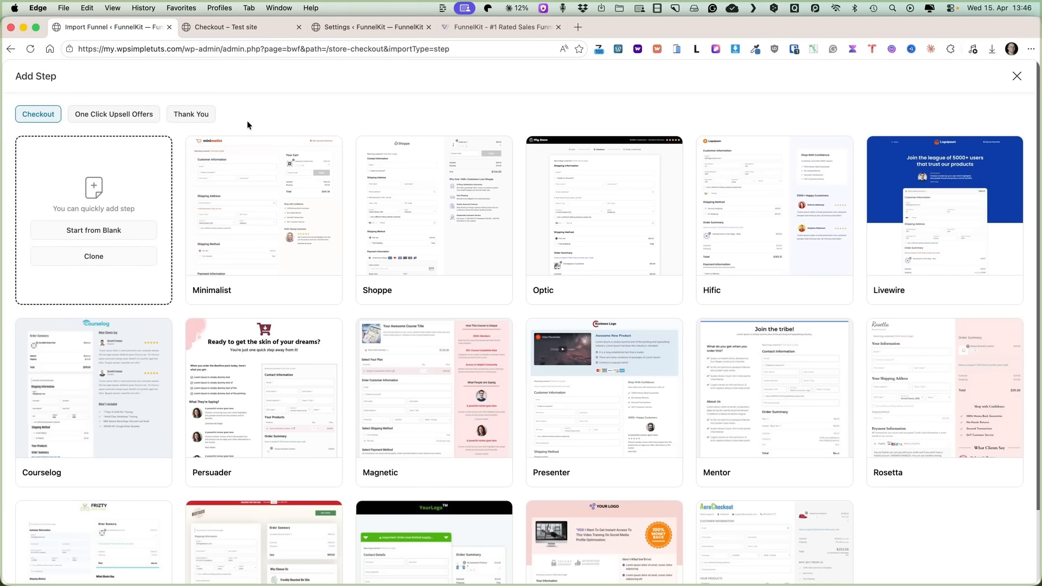
left_click(193, 116)
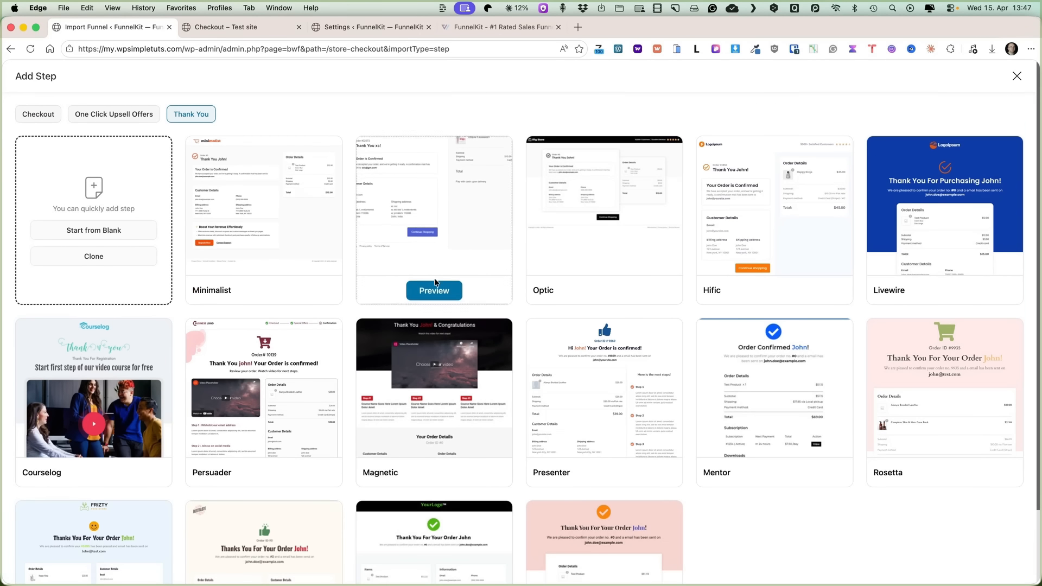
left_click(432, 288)
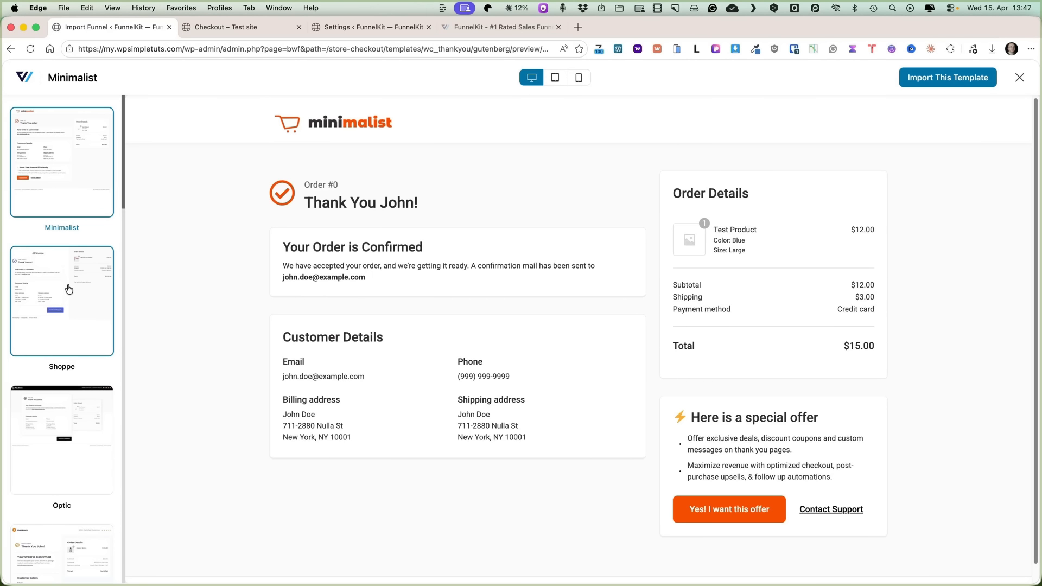
left_click(67, 287)
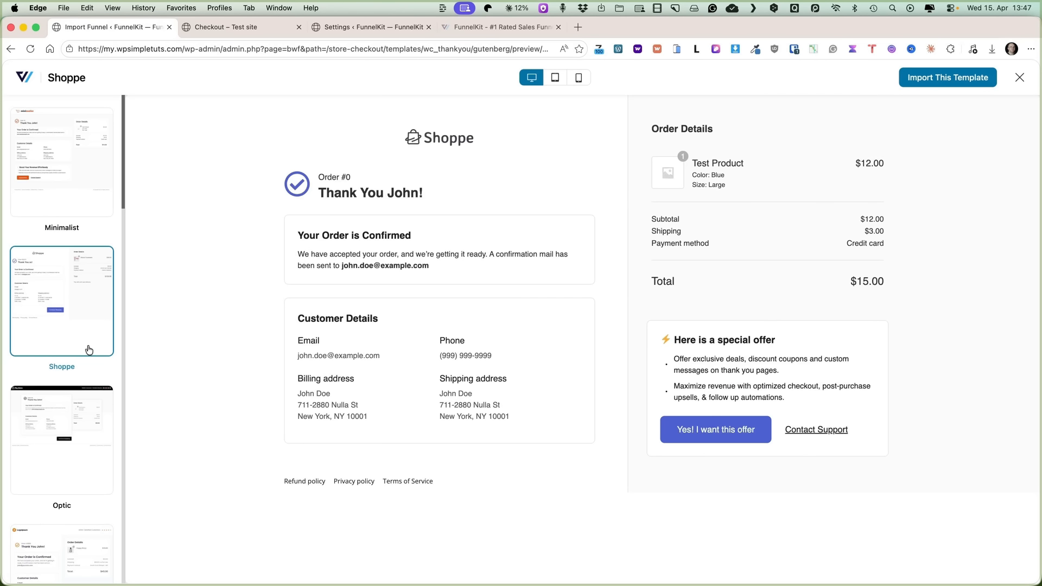
left_click(911, 82)
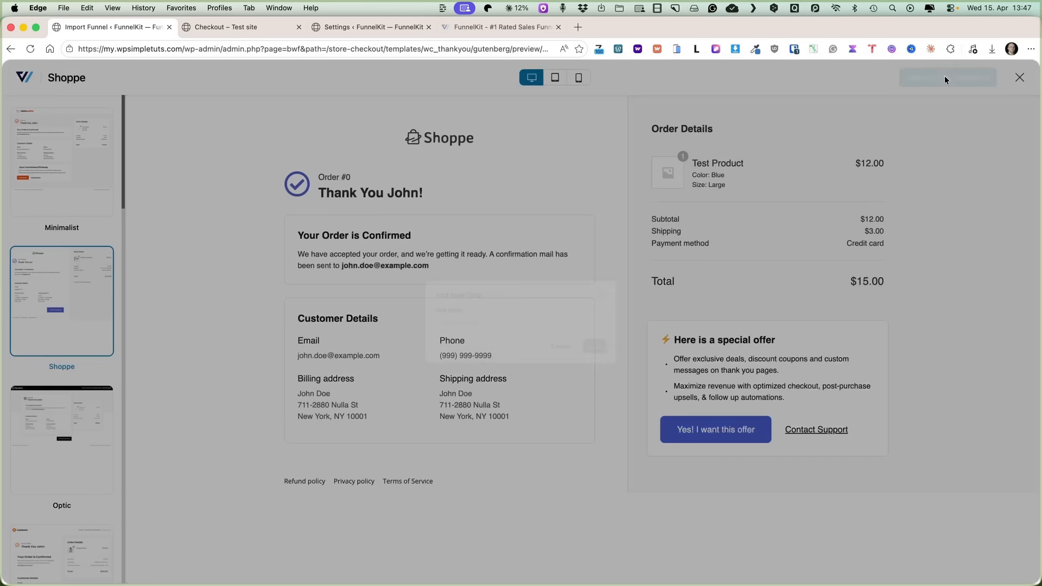
left_click(448, 322)
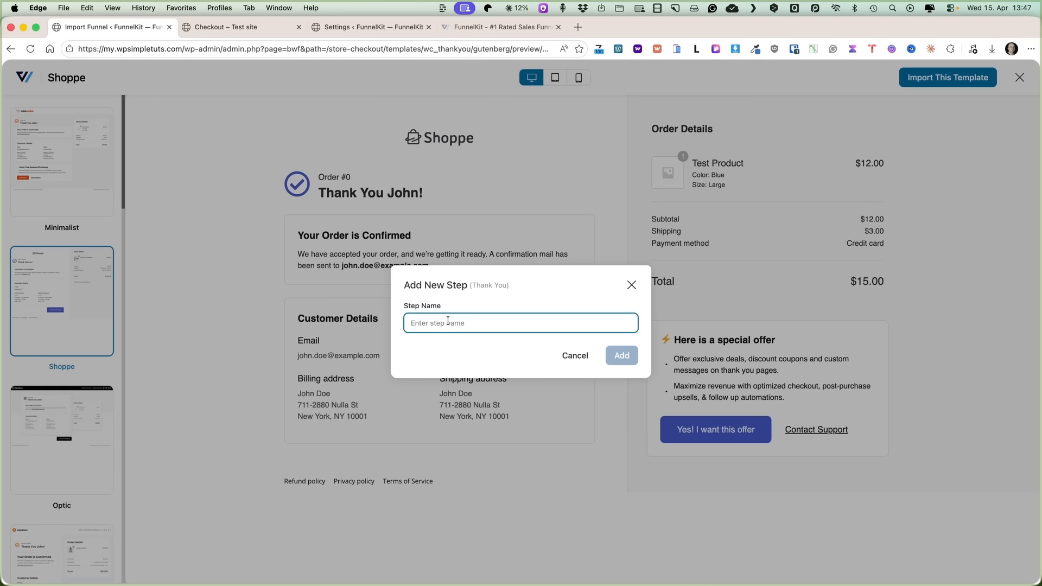
type("Default thank you page")
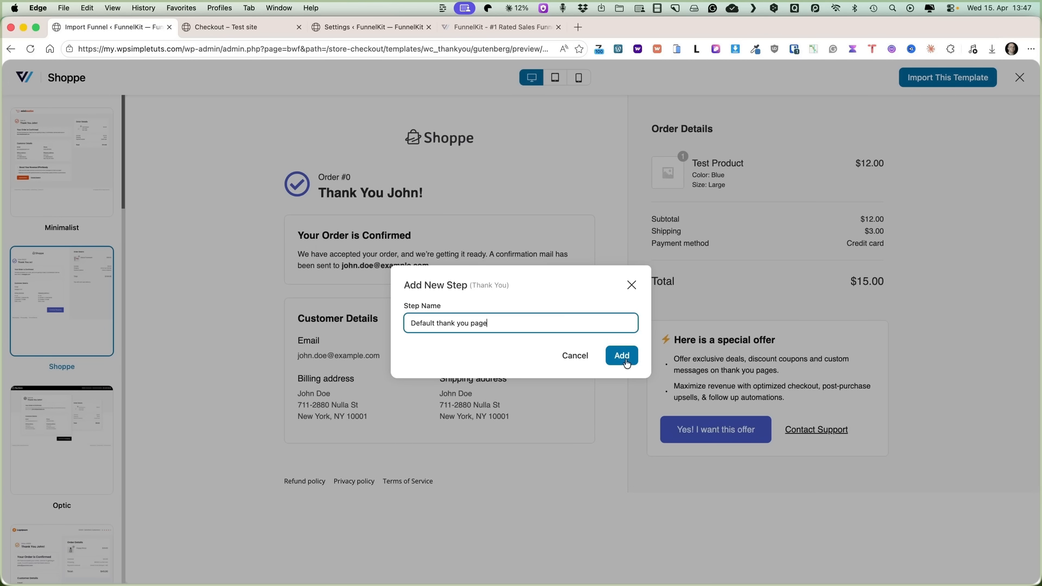
left_click(624, 359)
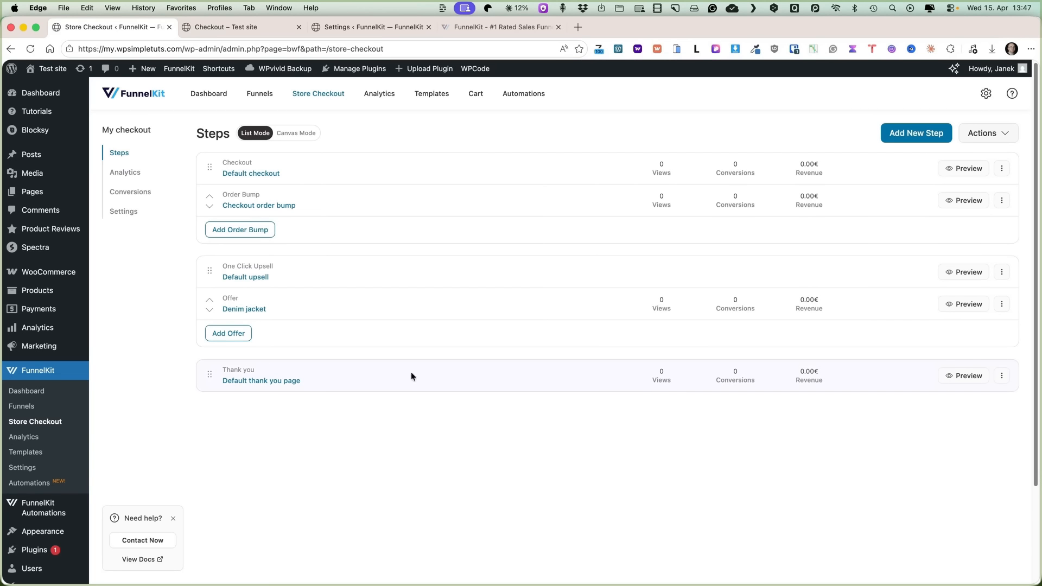
- Edit the thank-you page's template and replace the Shoppe logo with the dark Company logo from the media library
left_click(247, 381)
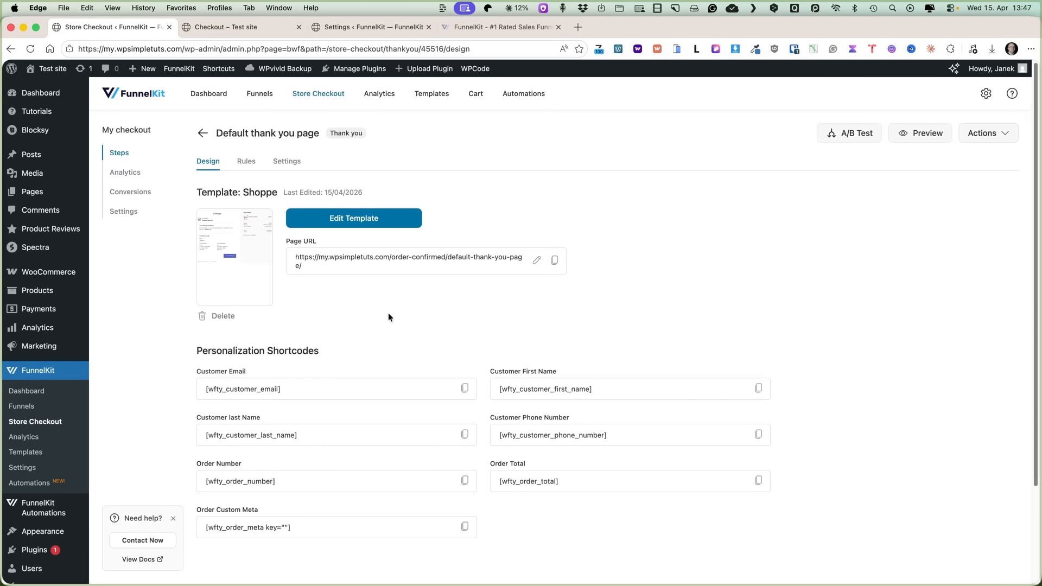
left_click(358, 222)
left_click(187, 211)
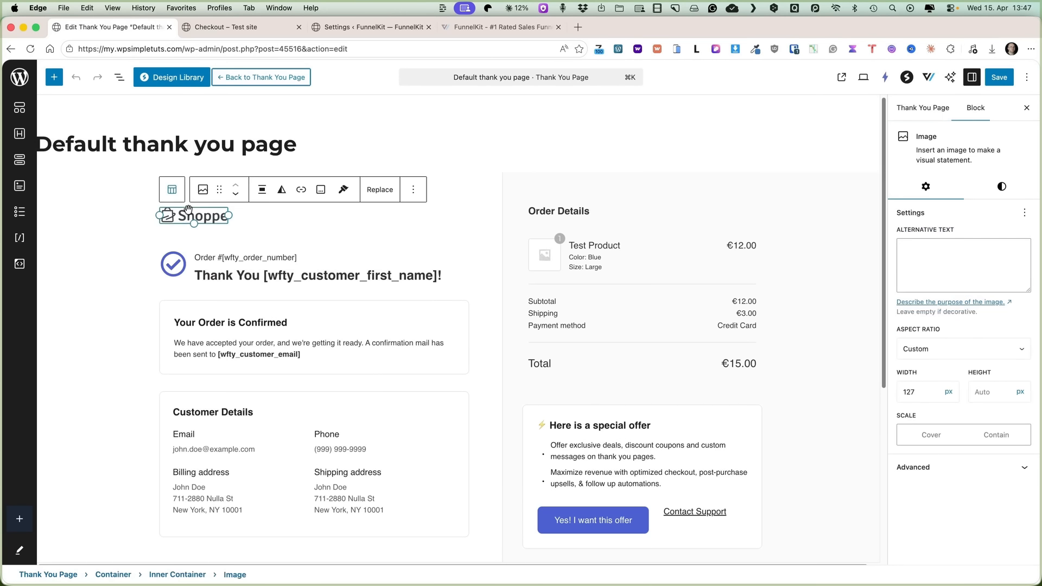
left_click(380, 189)
left_click(471, 217)
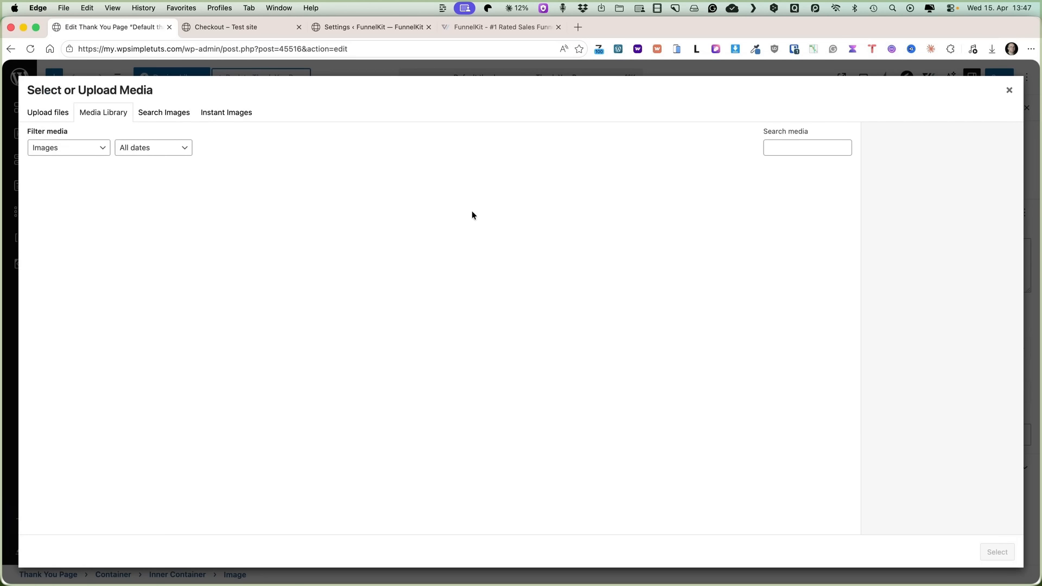
left_click(785, 150)
left_click(233, 204)
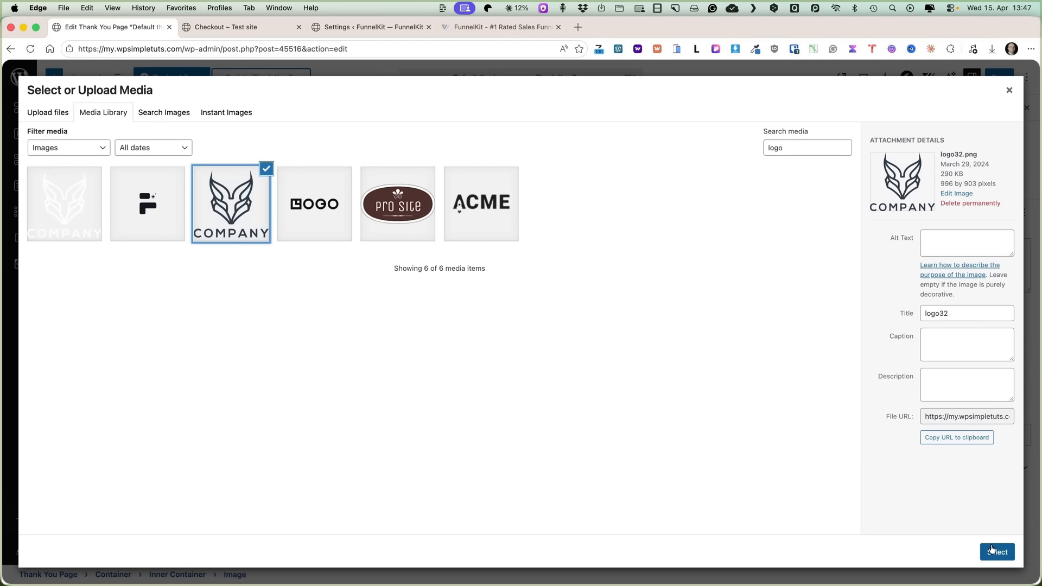
left_click(996, 551)
- Set the Company logo's width on the thank-you page to 100 px
double_click(947, 388)
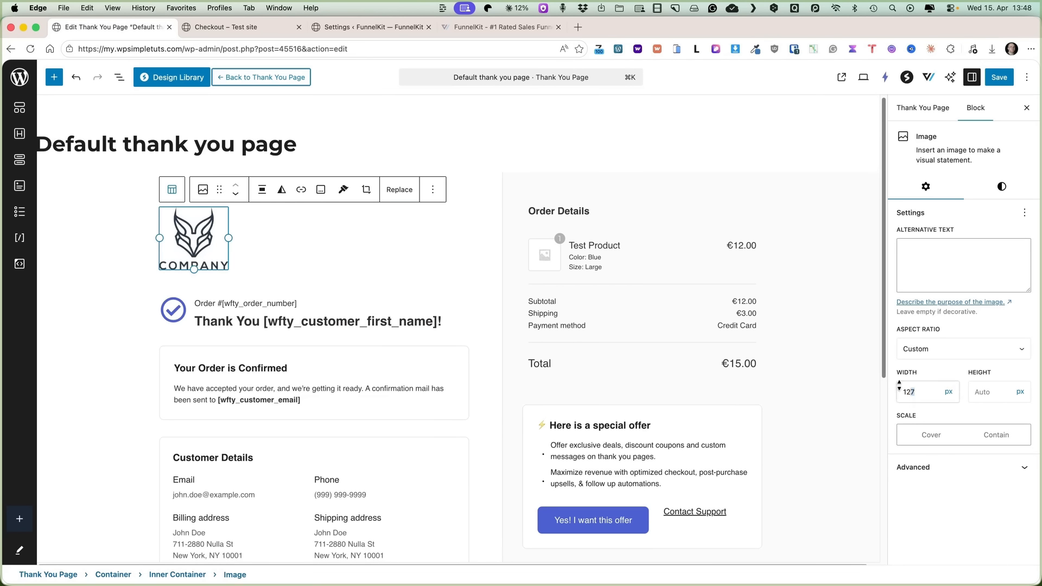
type("136100")
key("super+a")
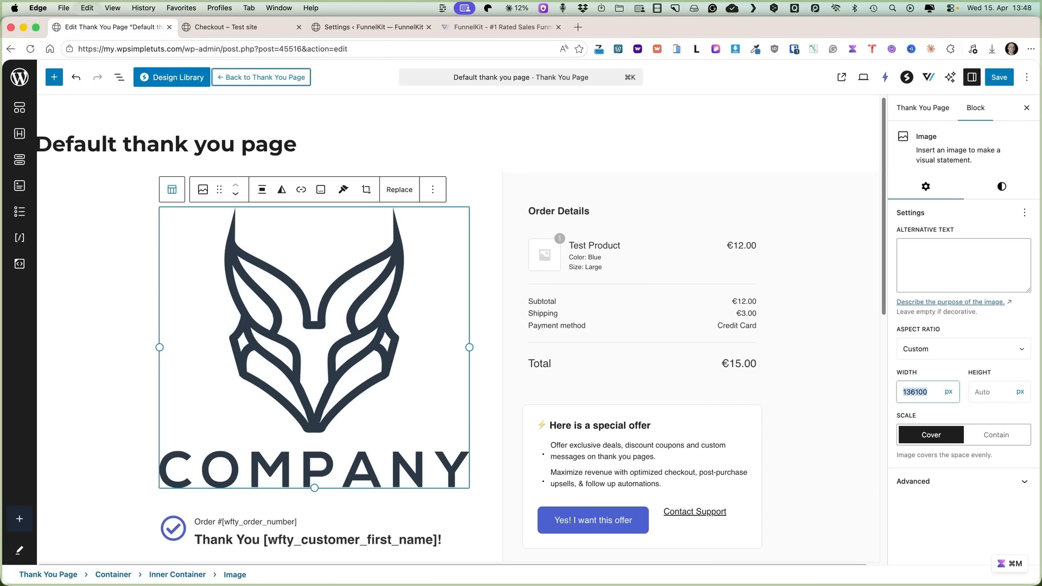
type("100")
left_click(326, 263)
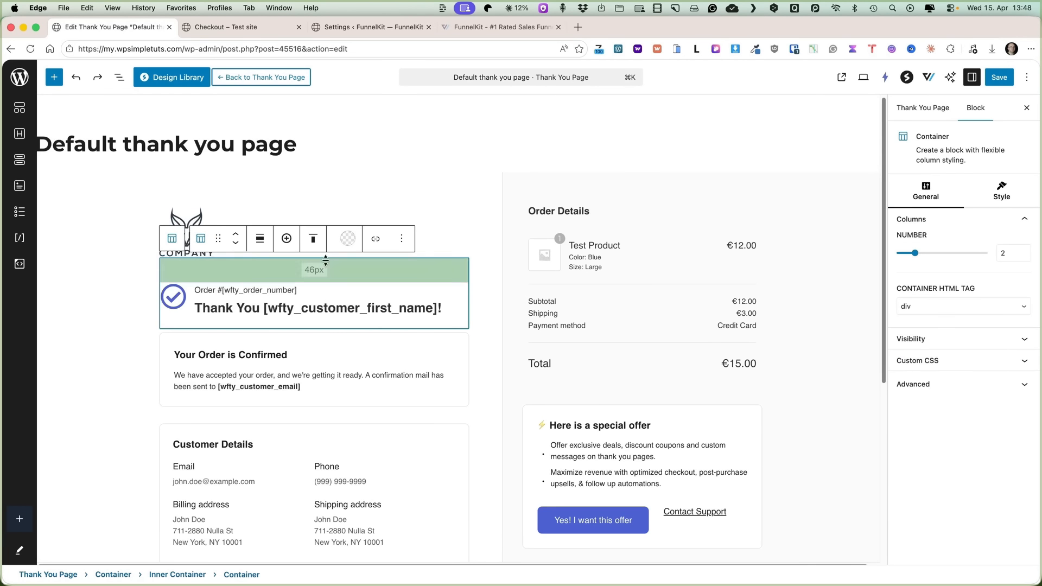
- Style the "Yes! I want this offer" button with the yellow theme background and dark theme text
scroll(537, 365, "down", 2)
left_click(603, 400)
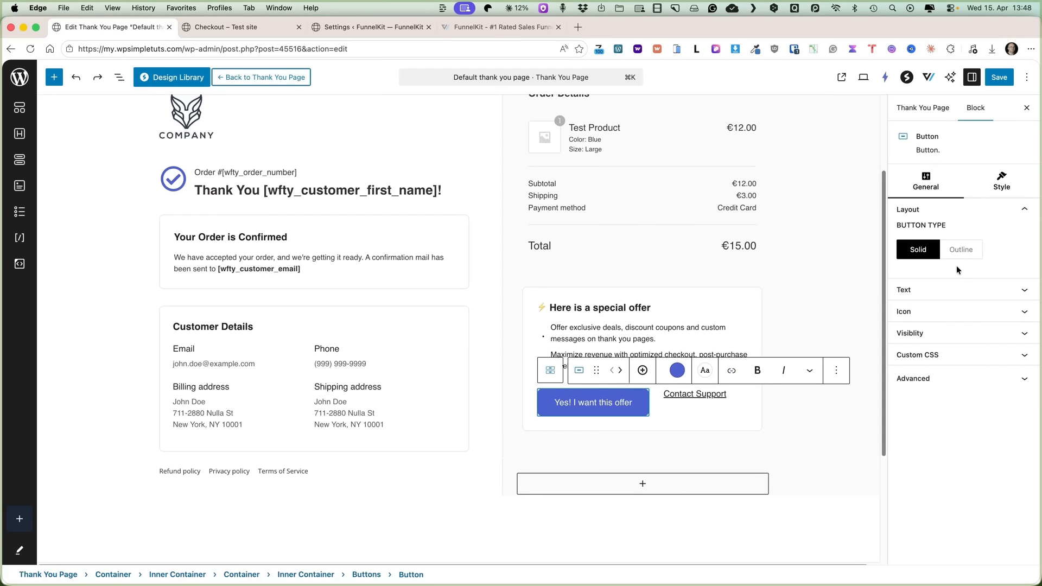
left_click(678, 371)
left_click(629, 231)
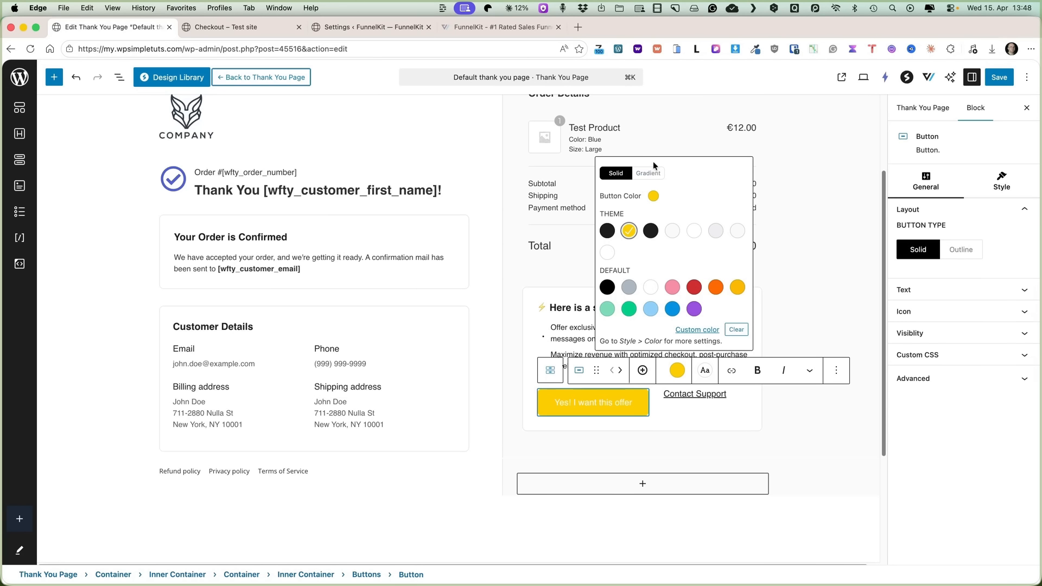
left_click(1001, 181)
scroll(965, 358, "down", 1)
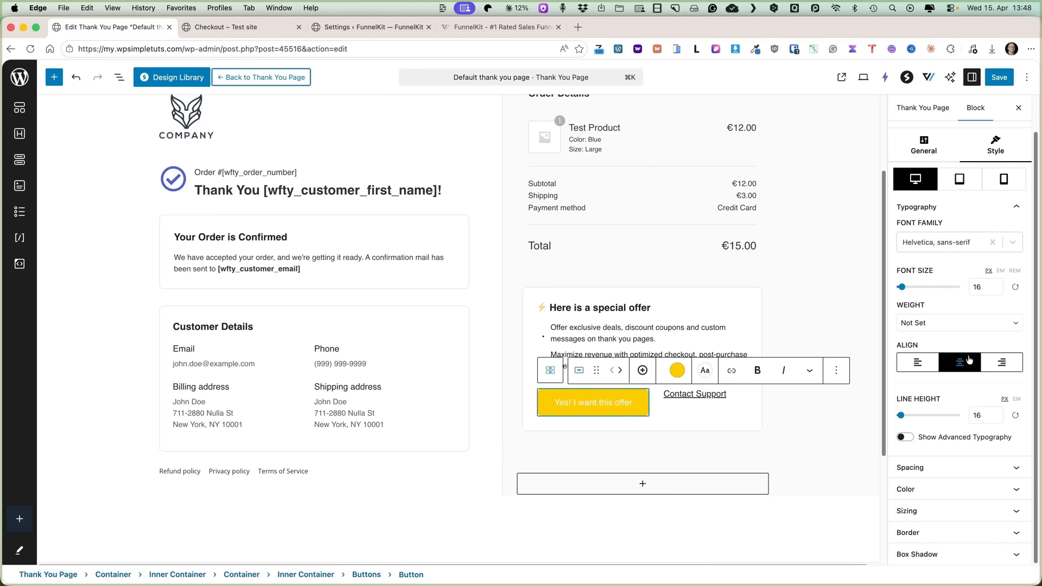
left_click(961, 489)
scroll(963, 450, "down", 3)
scroll(963, 434, "up", 3)
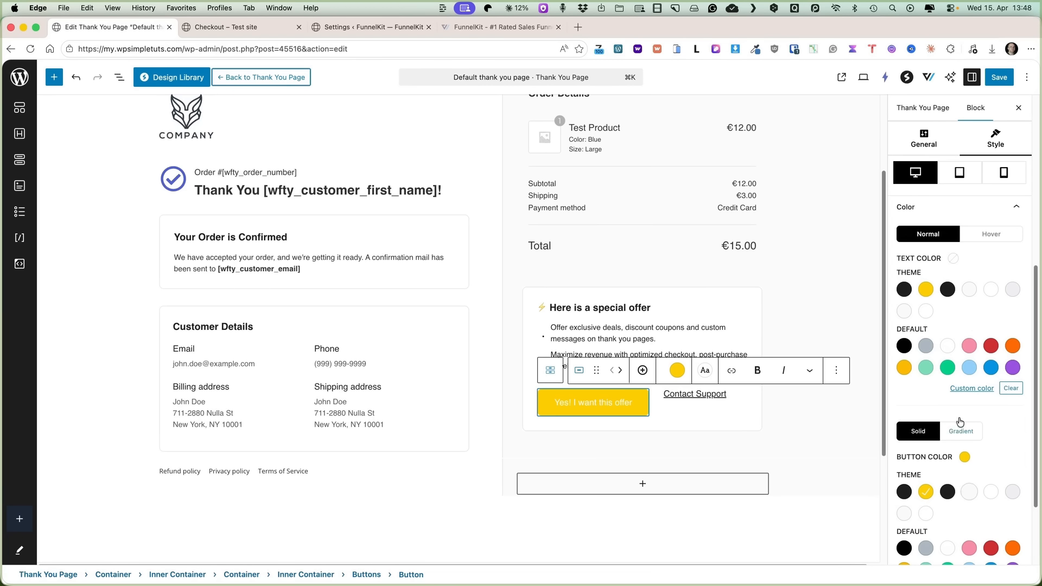
left_click(903, 292)
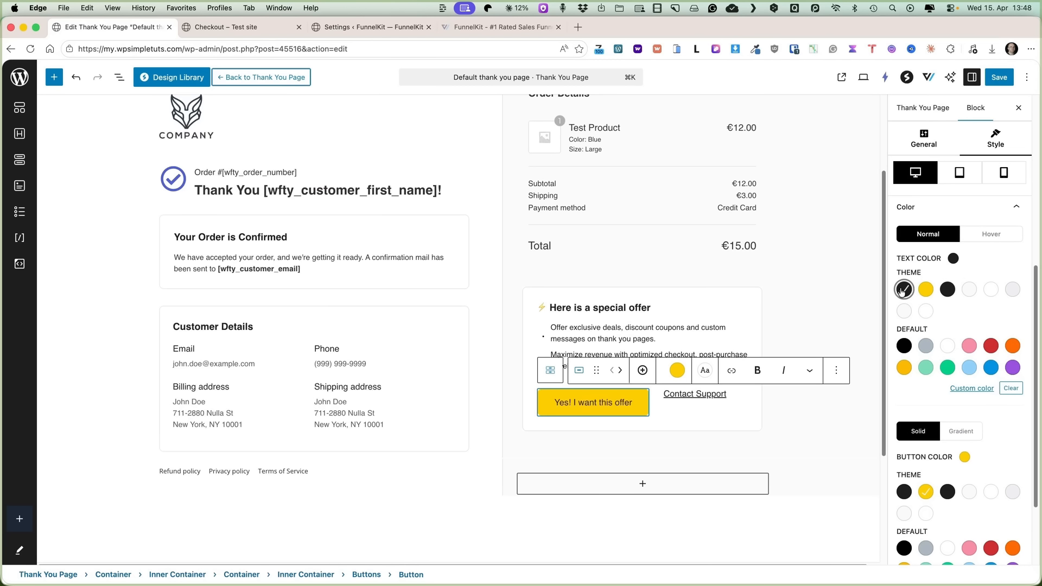
- Give the offer button white text on a dark theme background in its hover state, save, and return to the thank-you step
left_click(990, 234)
left_click(991, 290)
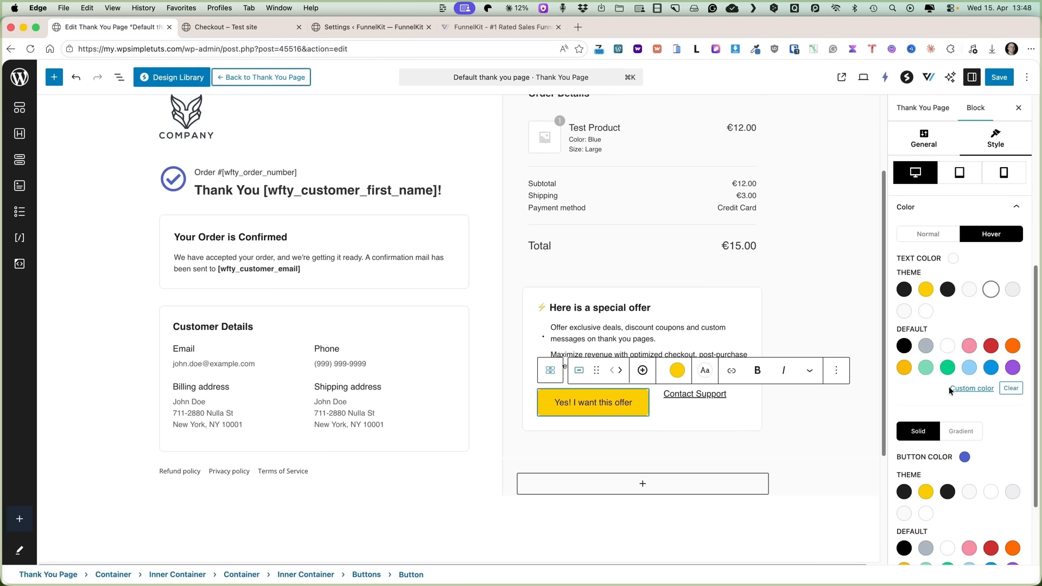
scroll(960, 375, "down", 4)
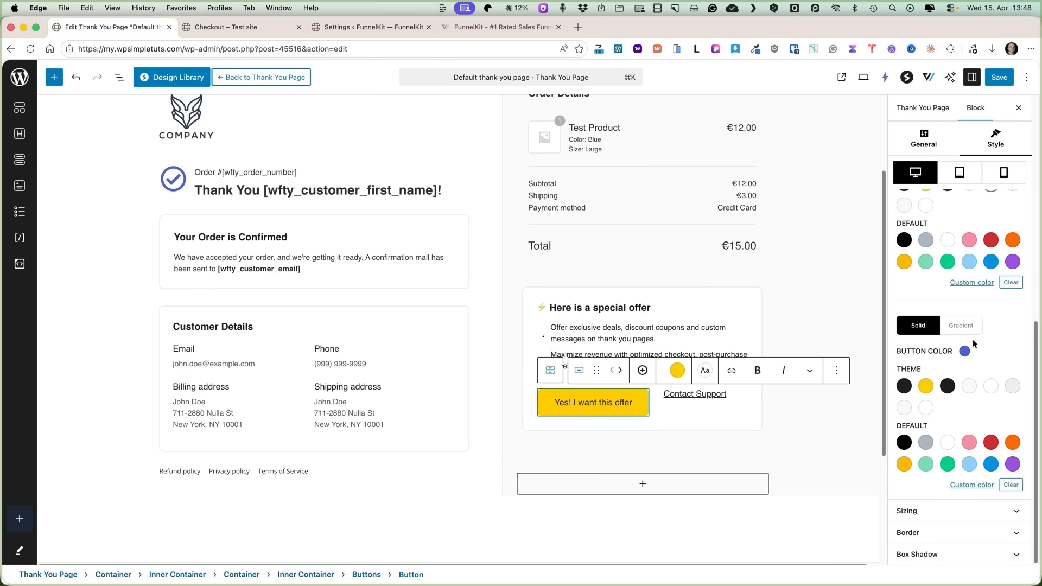
left_click(903, 385)
key("super+s")
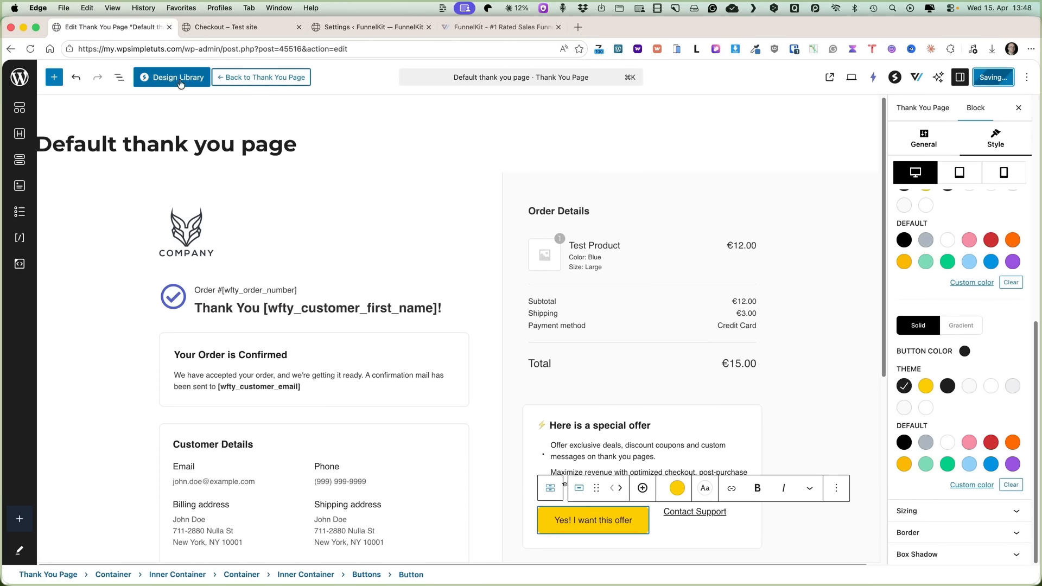
left_click(261, 77)
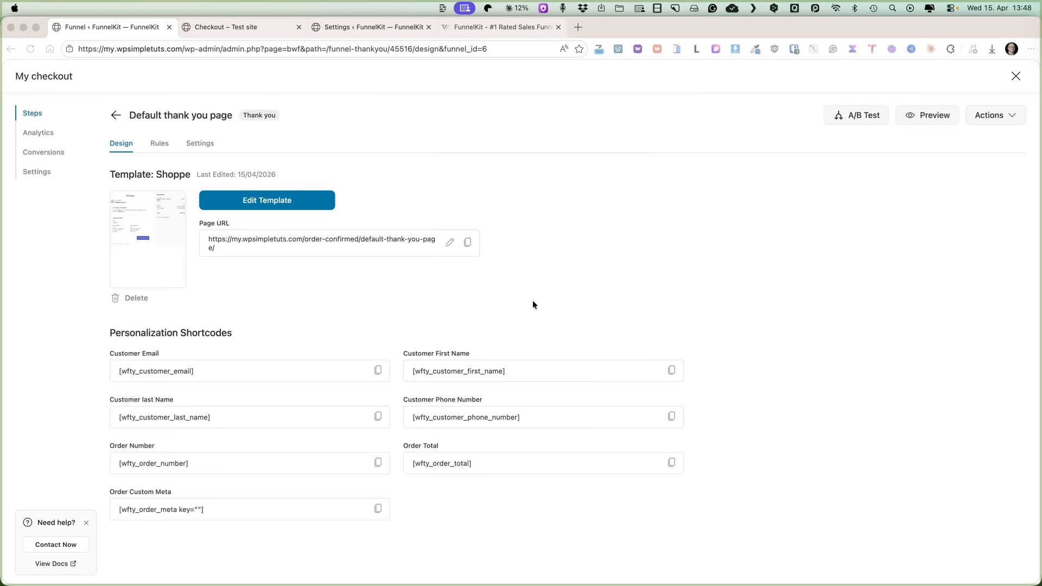
- Try a thank-you page rule for orders containing at least 1 Denim Jacket, and delete the rule
left_click(159, 142)
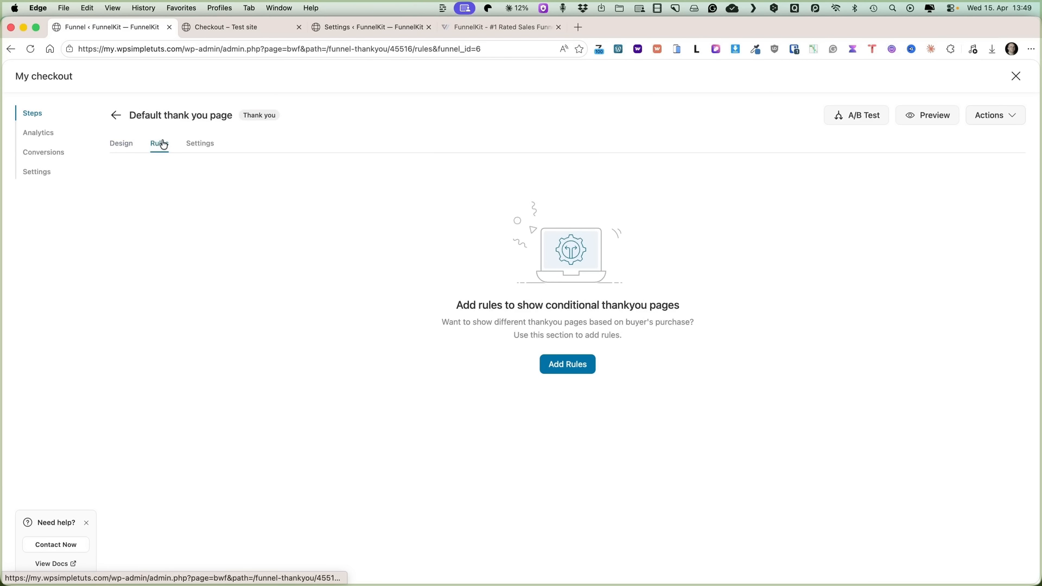
left_click(570, 359)
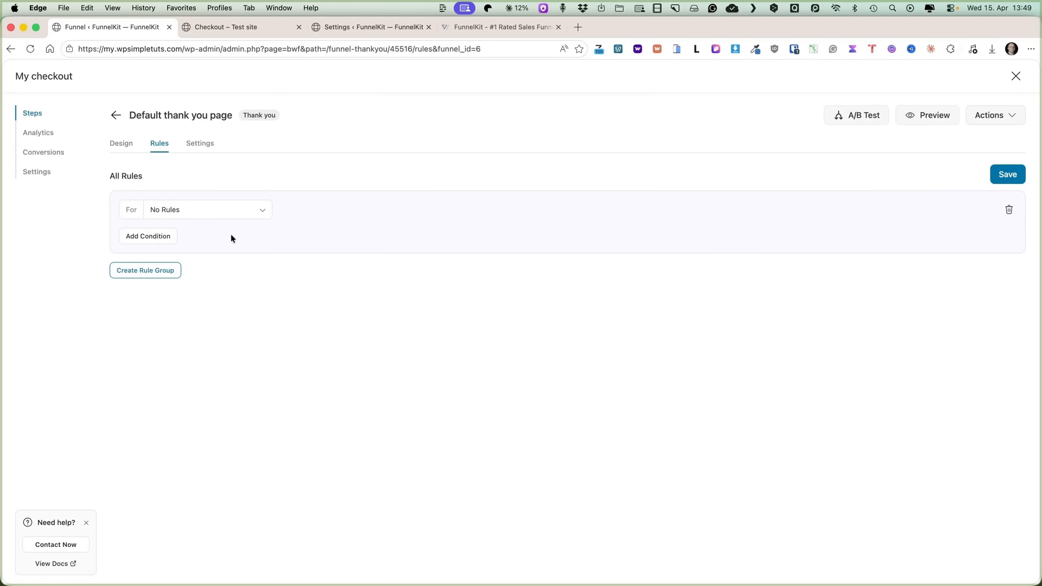
left_click(209, 214)
left_click(202, 283)
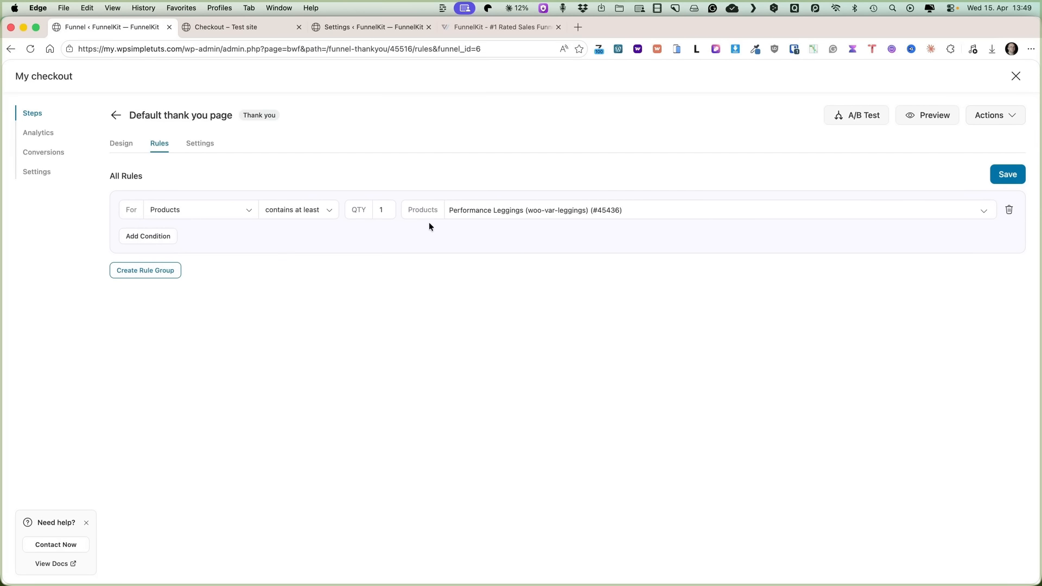
left_click(480, 210)
type("denim")
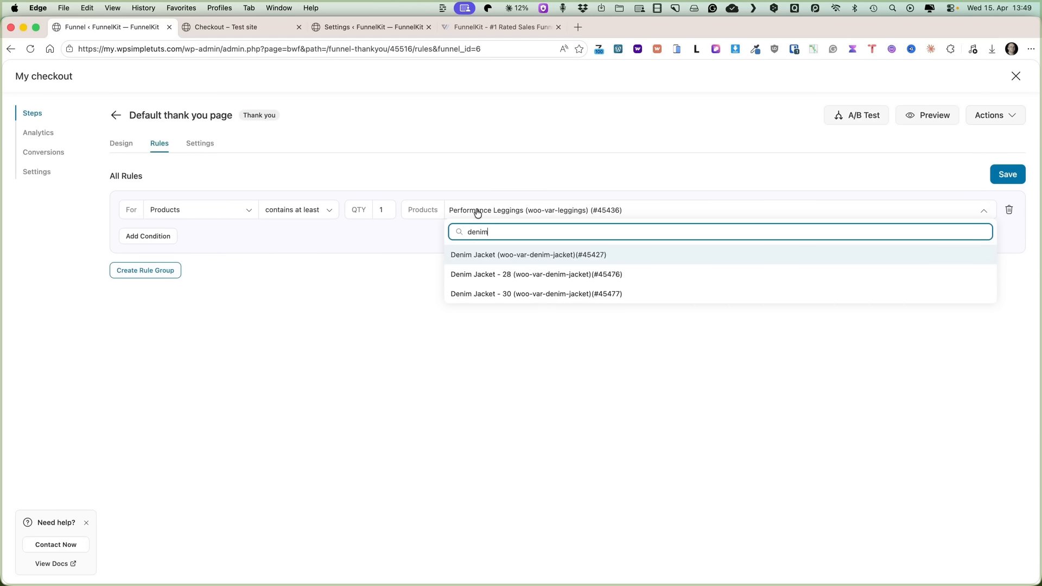
left_click(483, 254)
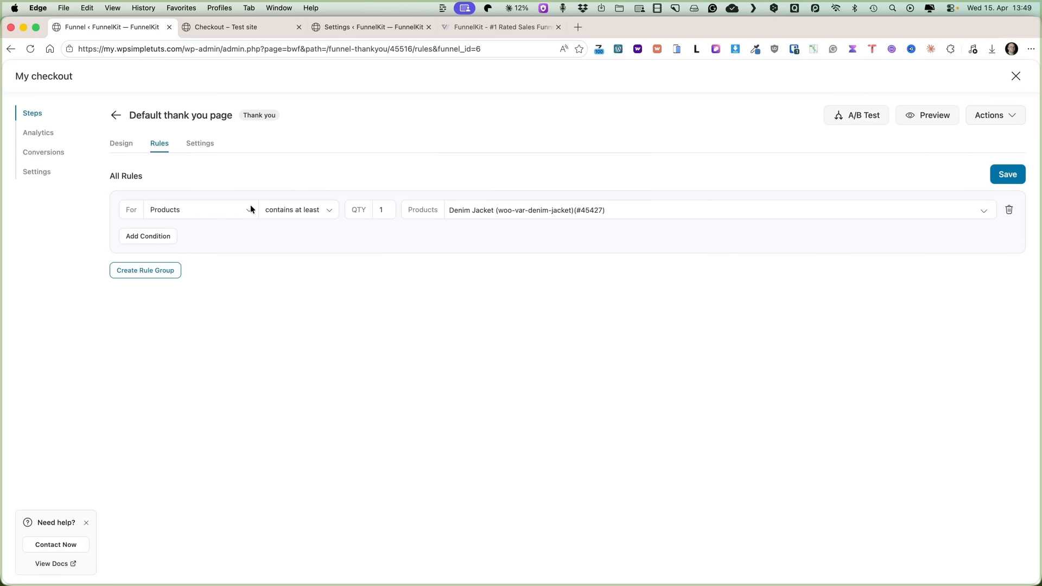
left_click(1010, 211)
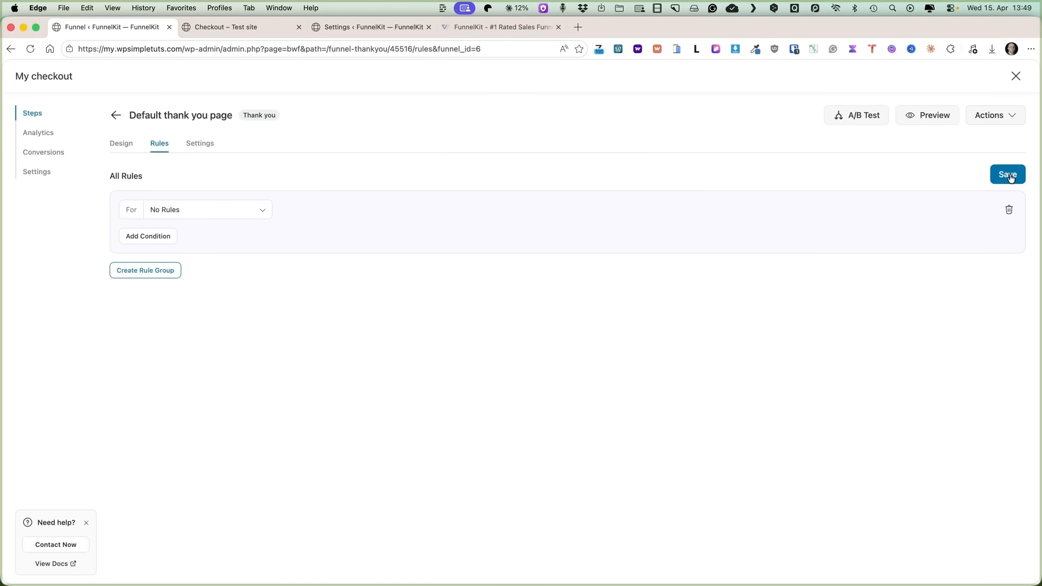
left_click(122, 143)
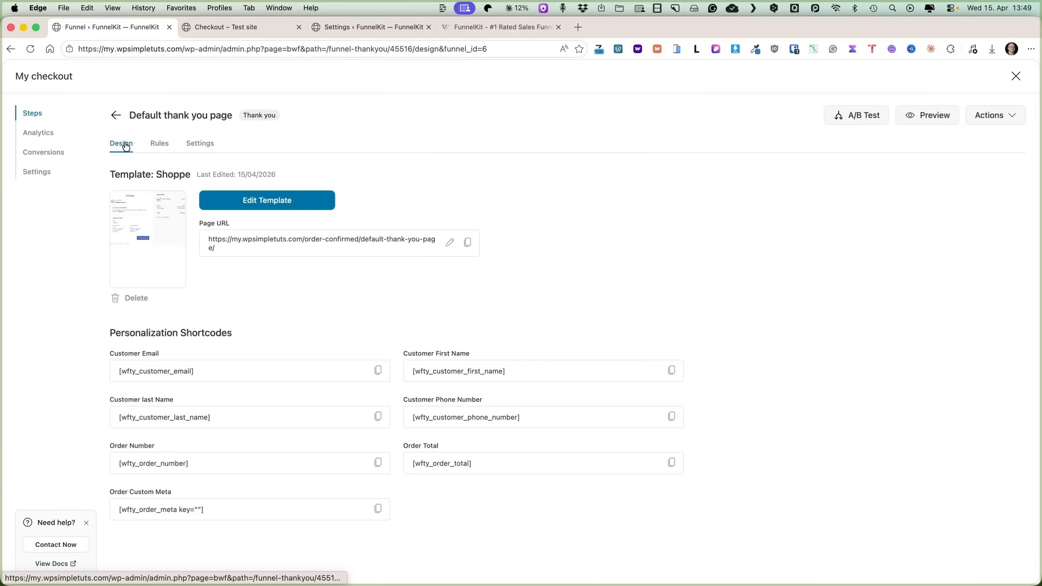
- Return to the checkout's steps, duplicate the Denim jacket offer, and open the copy
left_click(116, 115)
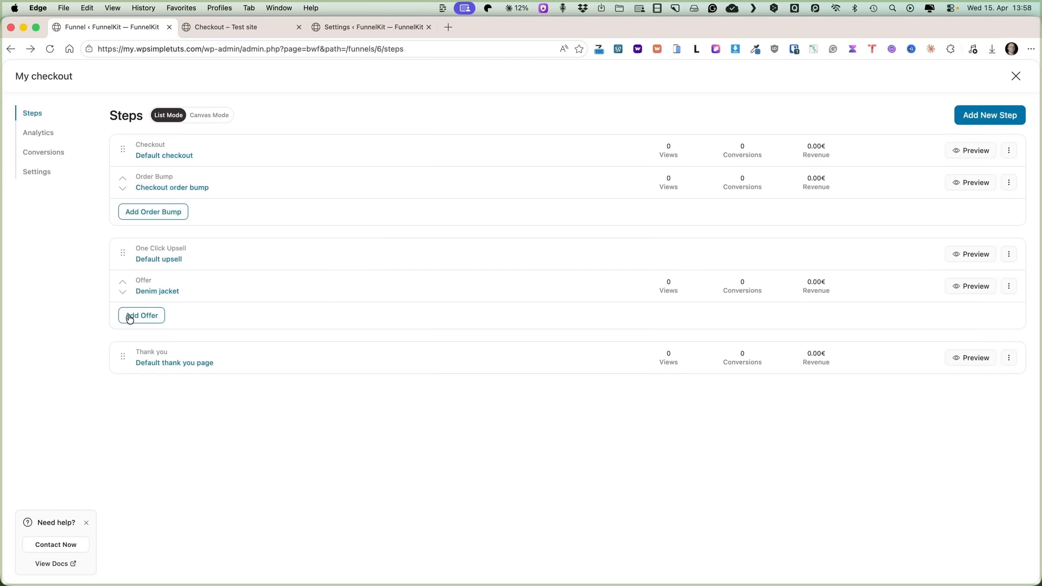
left_click(1010, 290)
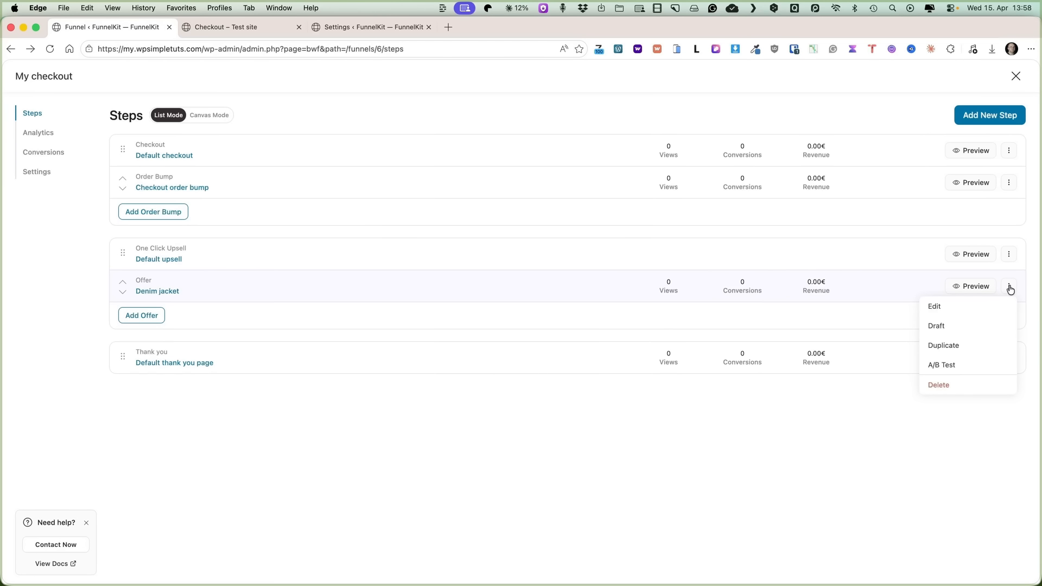
left_click(948, 345)
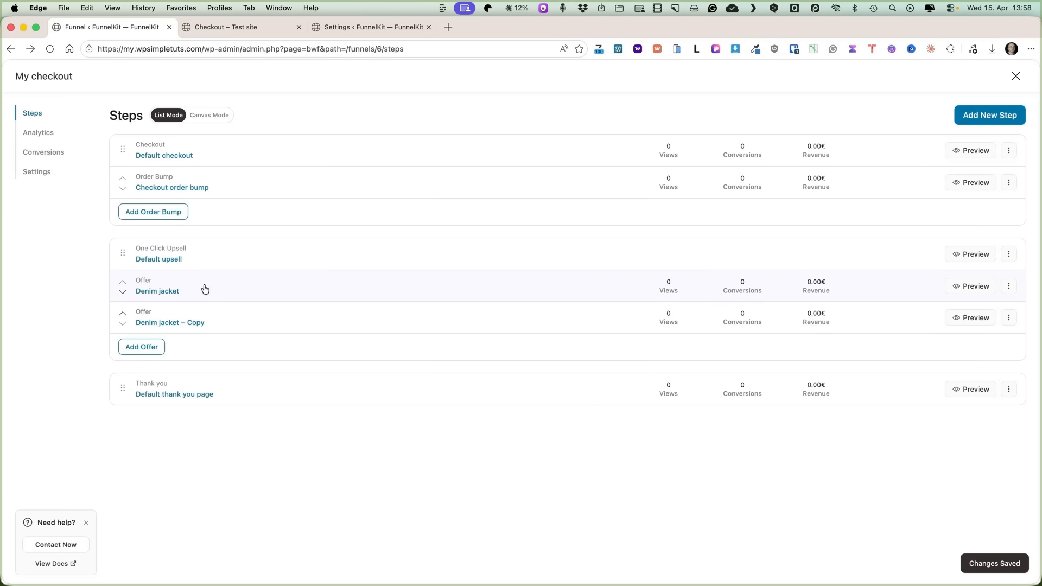
left_click(154, 323)
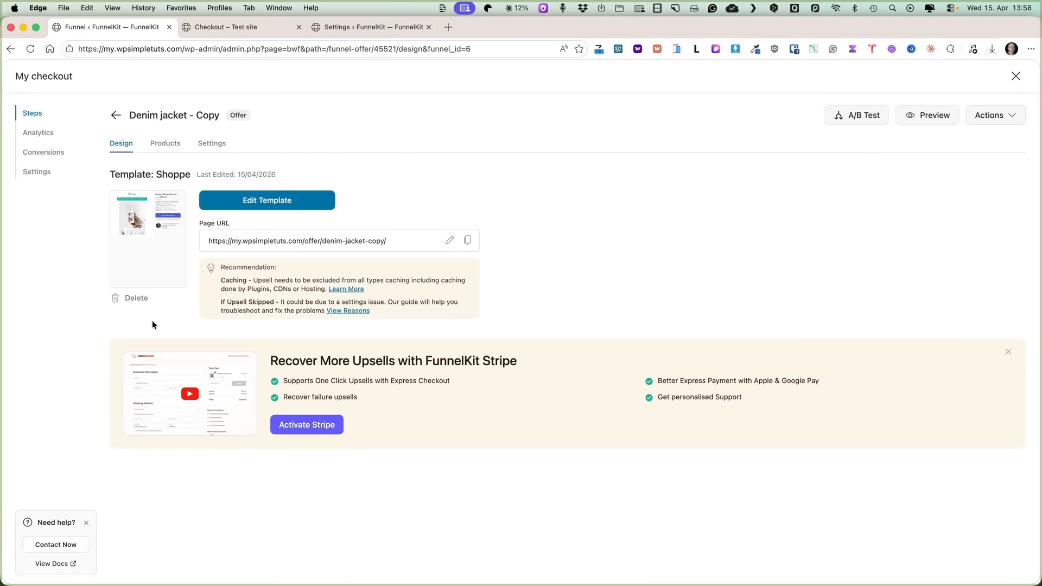
- Replace the copied offer's Denim Jacket product with the Graphic Print T-Shirt
left_click(160, 141)
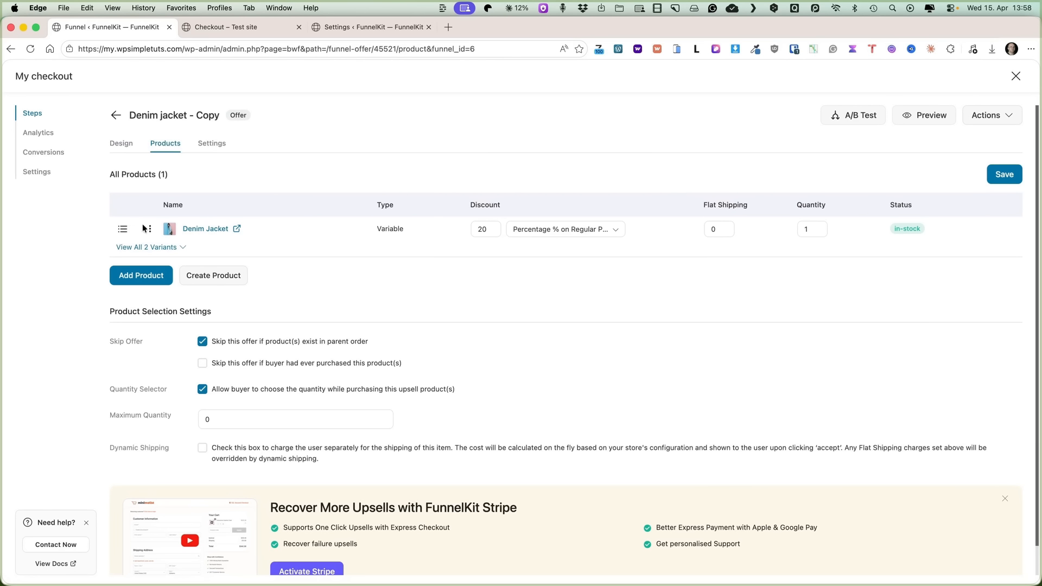
left_click(149, 228)
left_click(157, 245)
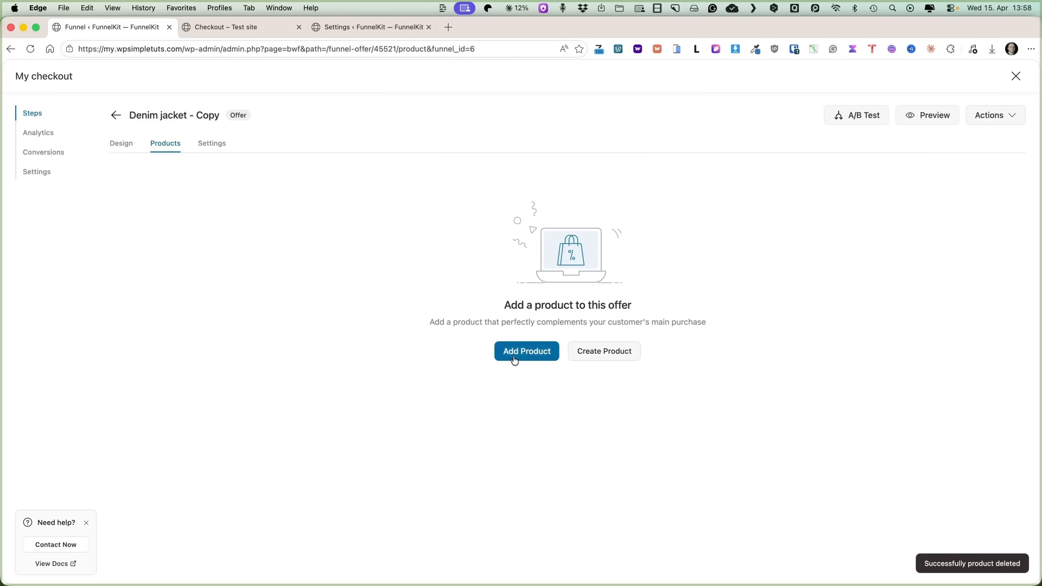
left_click(514, 359)
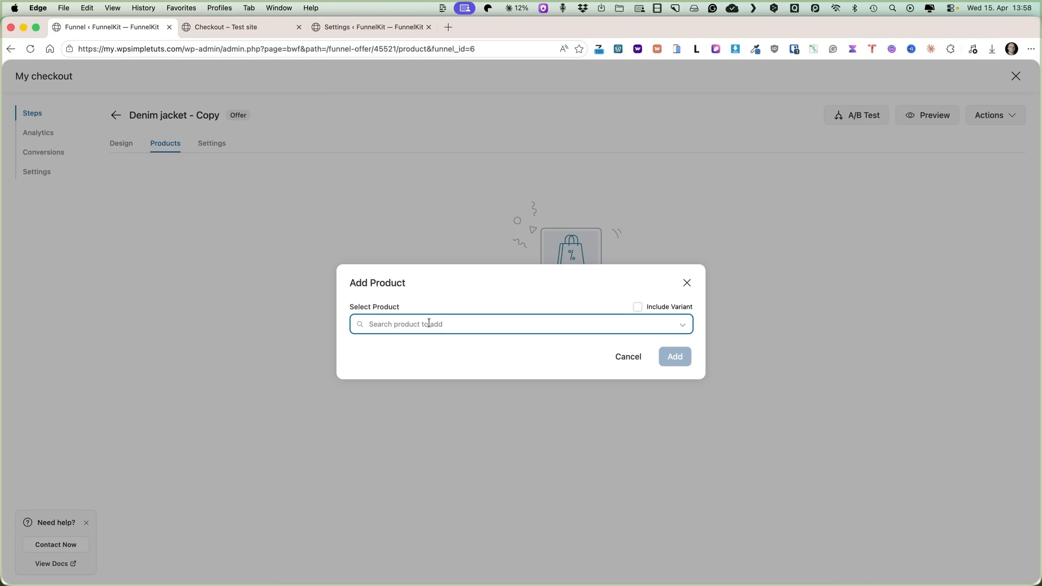
type("T-shirt")
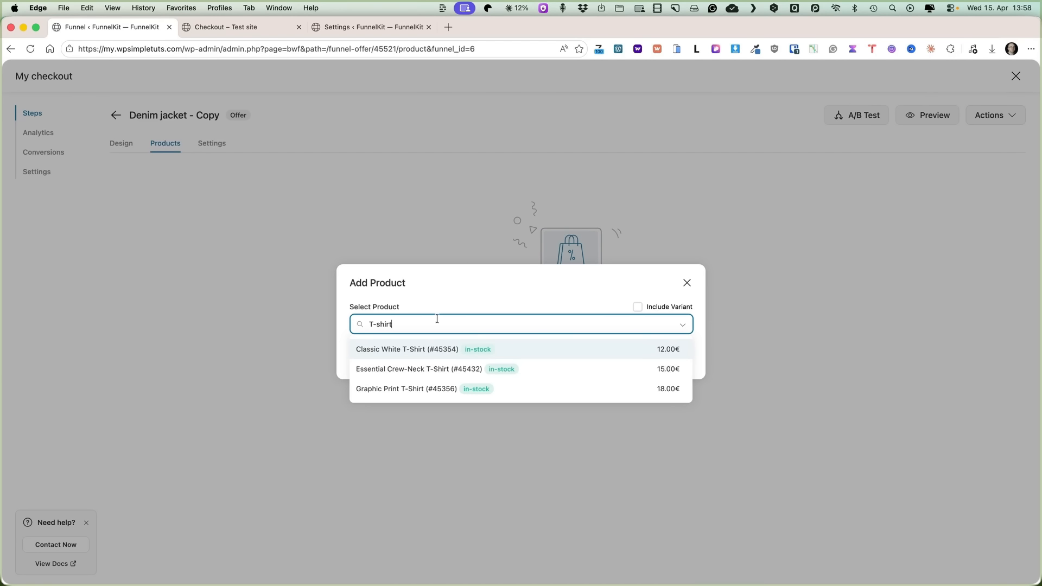
left_click(401, 391)
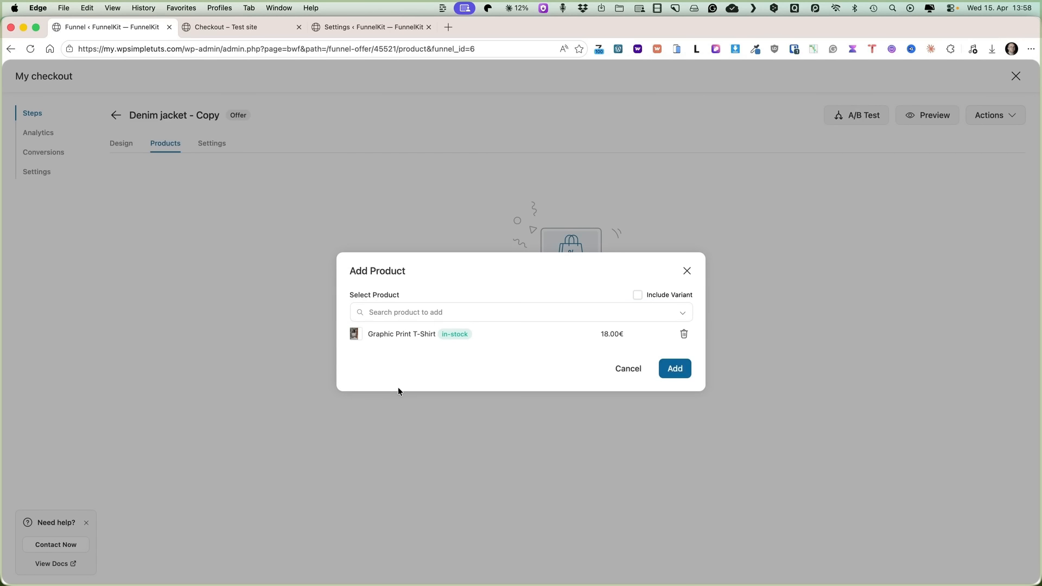
left_click(674, 369)
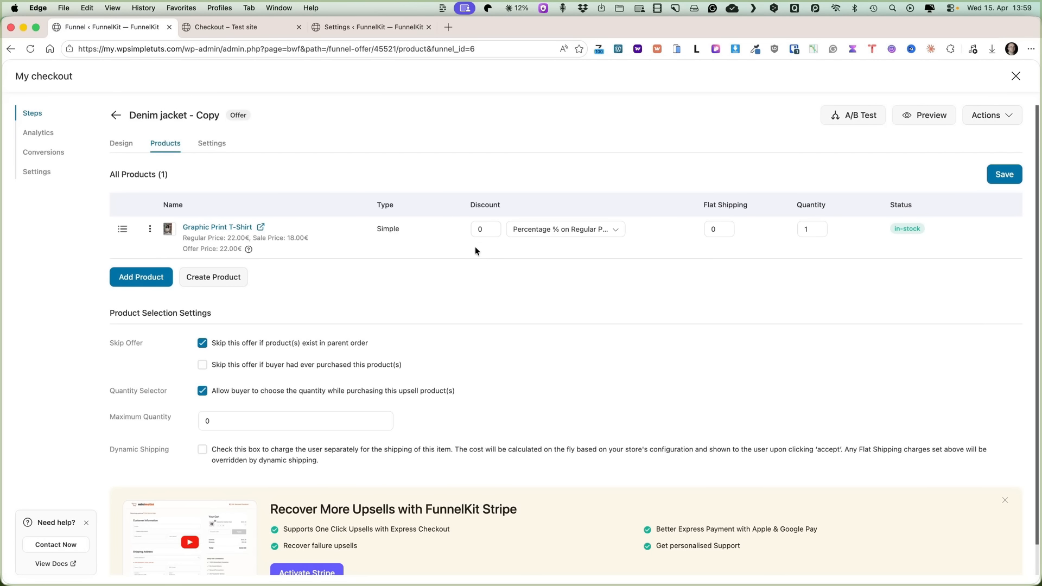
- Set the T-shirt's discount to 10 percent on the regular price and save the offer's products
left_click(477, 231)
type("1")
left_click(567, 229)
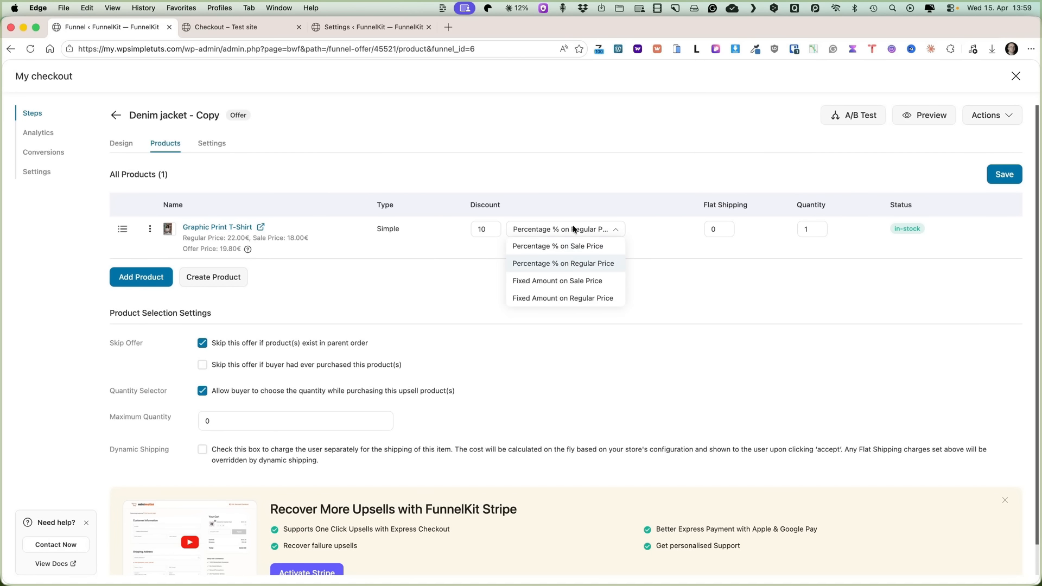
left_click(701, 281)
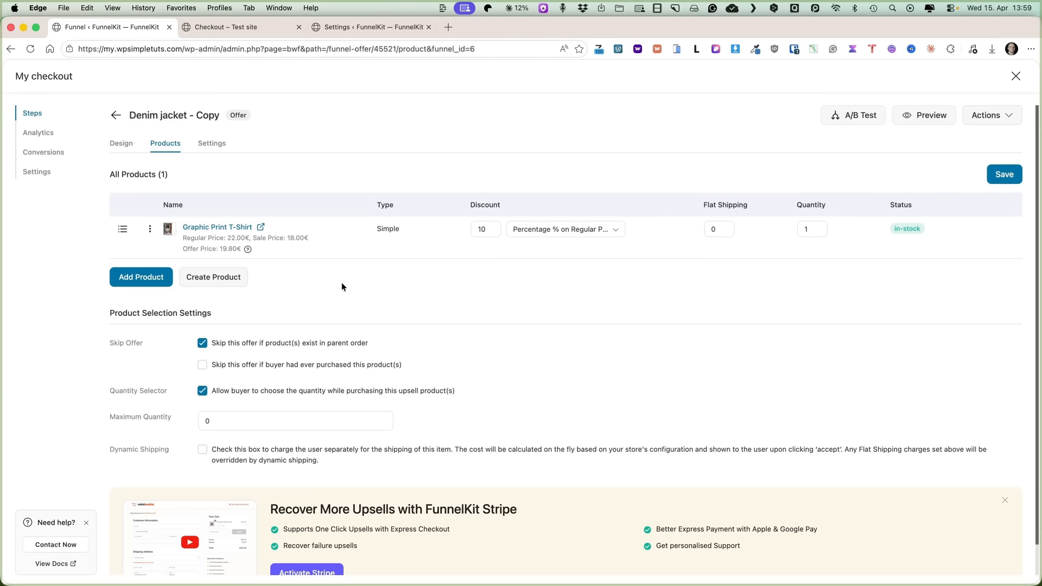
left_click(1013, 178)
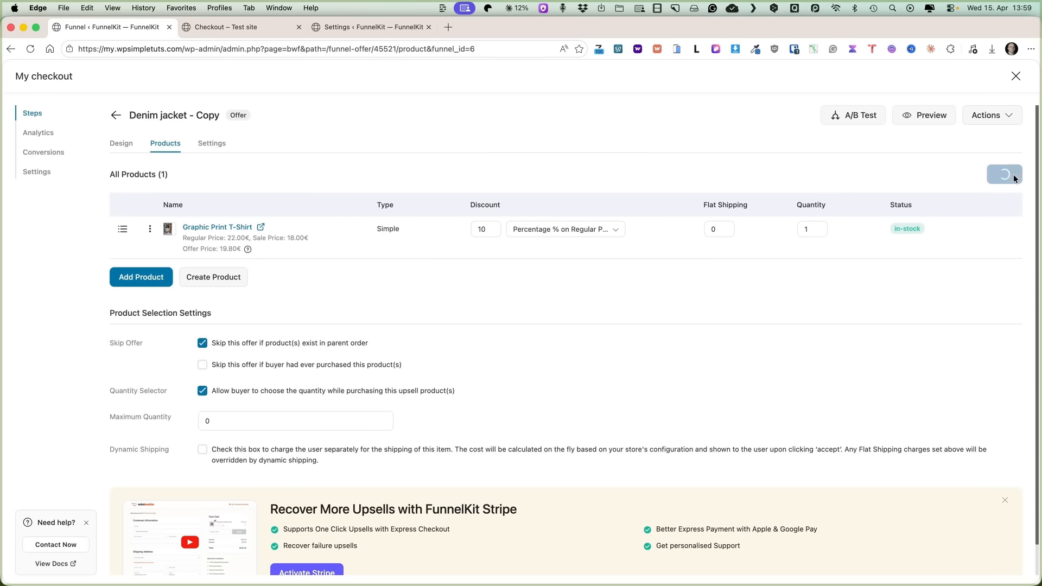
- Edit the copied offer's template and add the heading "ONE LAST OFFER!" above the company logo
left_click(125, 147)
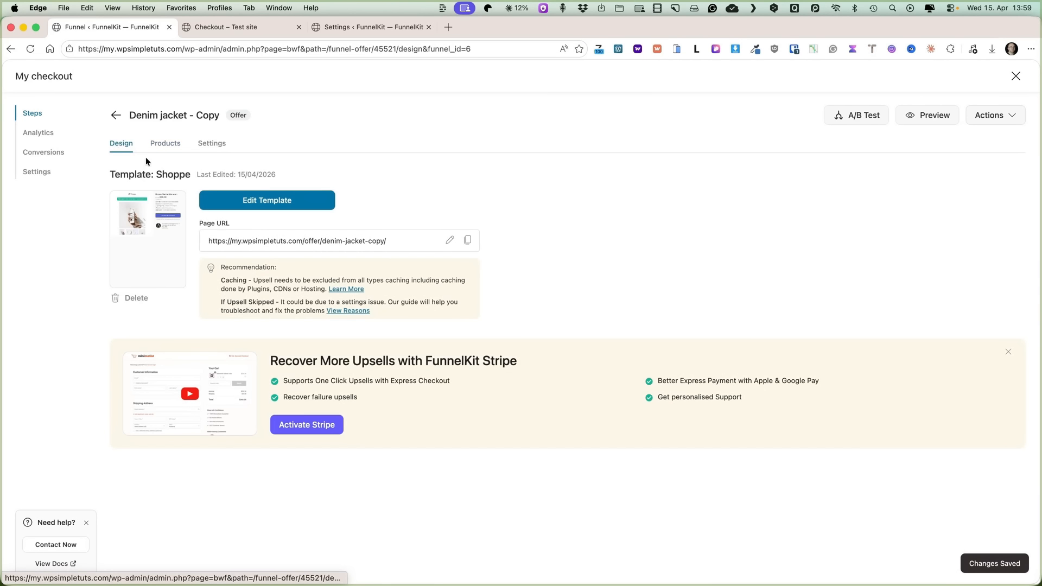
left_click(287, 200)
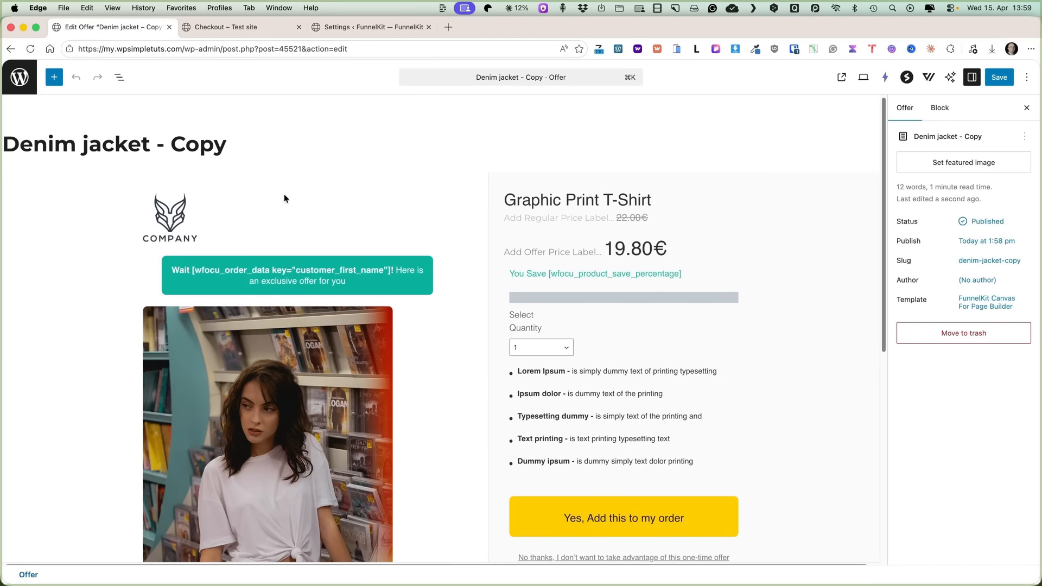
right_click(304, 193)
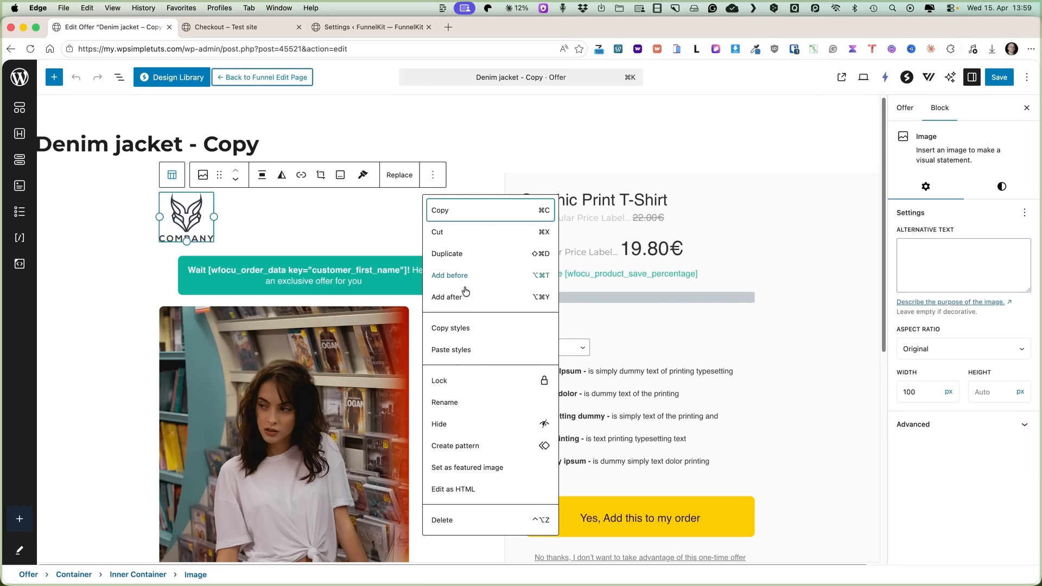
left_click(451, 275)
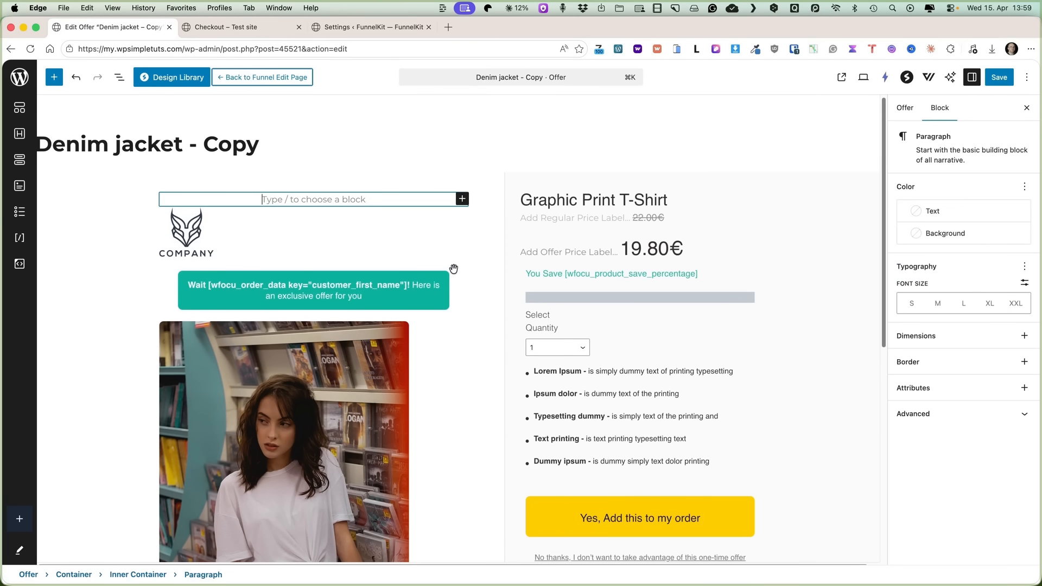
type("/hea")
left_click(365, 92)
type("ONE LAST OF")
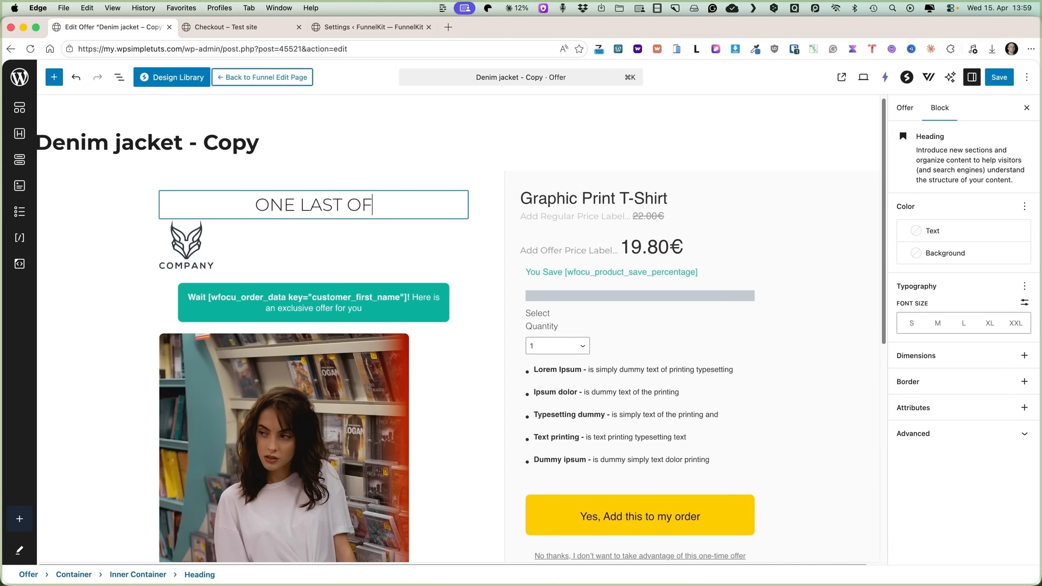
type("FET")
key("BackSpace")
type("R")
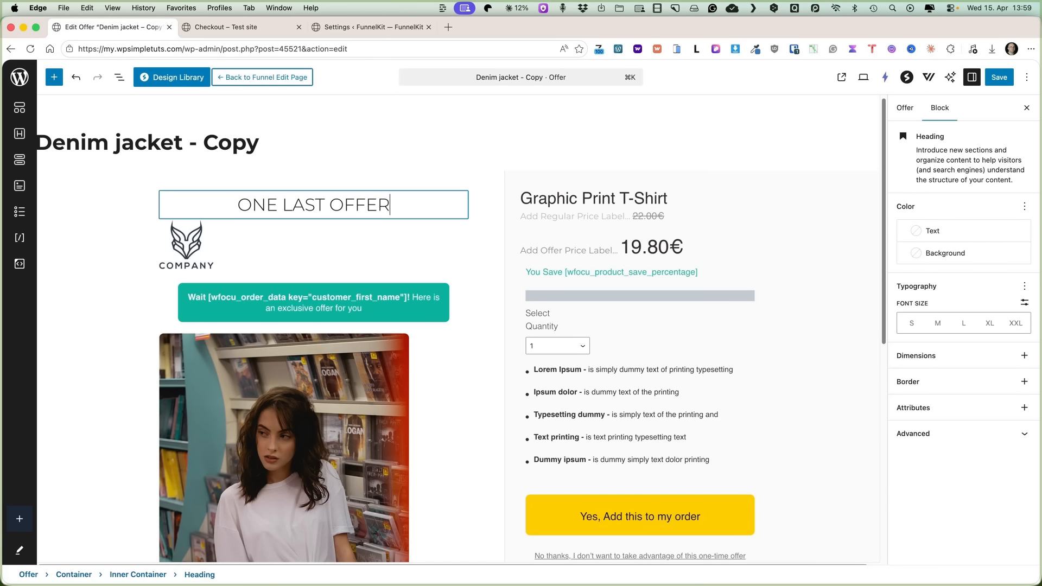
type("!")
- Make the "ONE LAST OFFER!" heading bold and left-aligned
key("super+a")
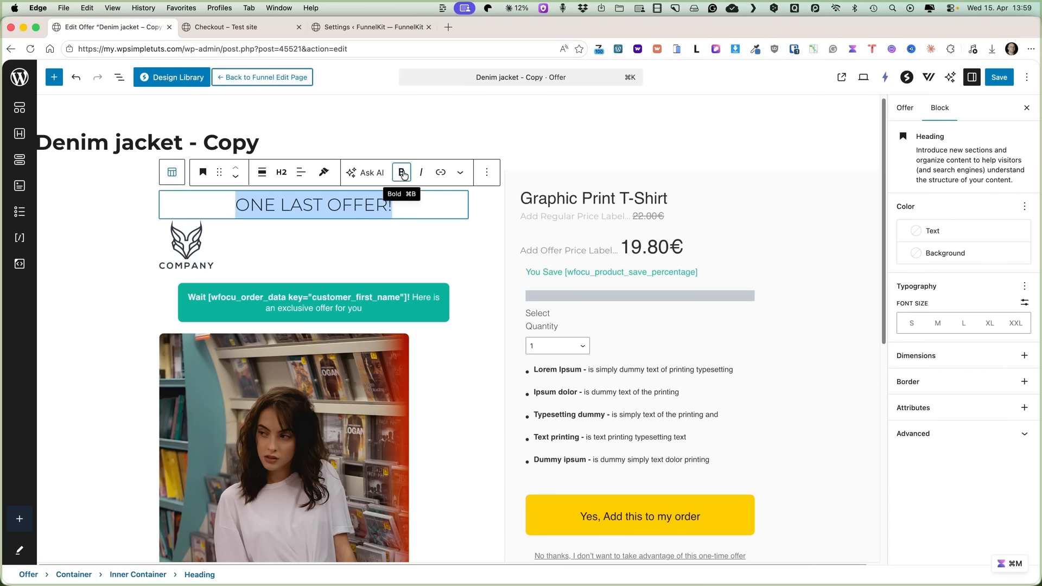
left_click(402, 172)
left_click(301, 172)
left_click(318, 205)
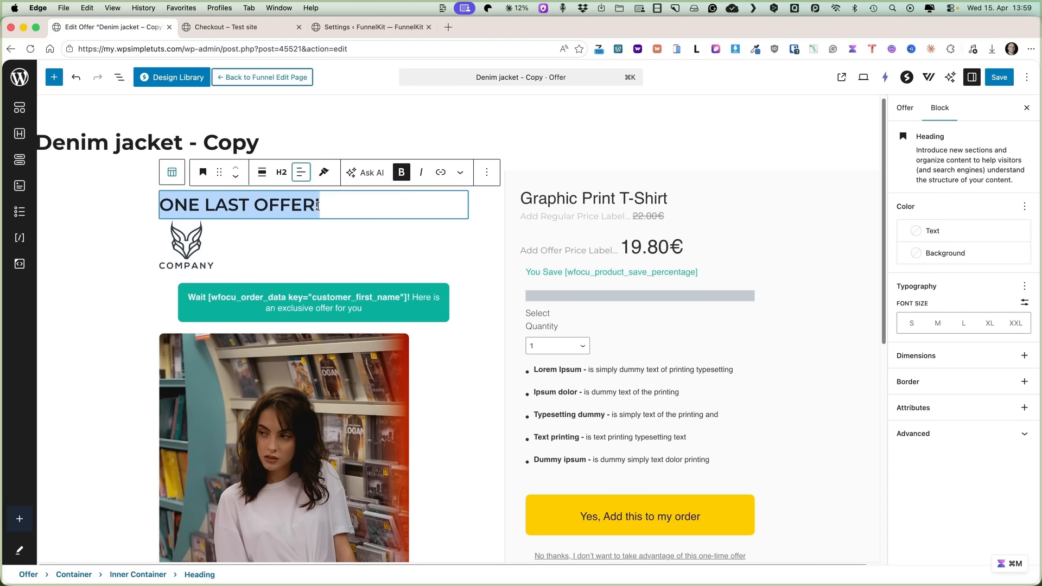
- Delete the company logo image below the new heading
left_click(226, 251)
left_click(217, 244)
key("Delete")
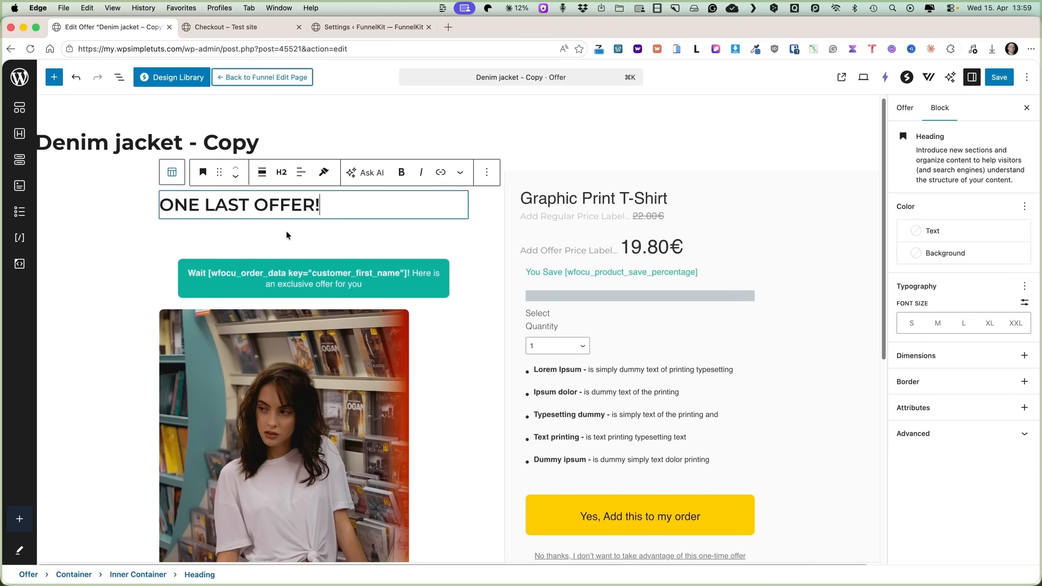
- Give the "ONE LAST OFFER!" heading Luminous vivid orange text at size XL, and save the offer page
triple_click(301, 216)
left_click(932, 231)
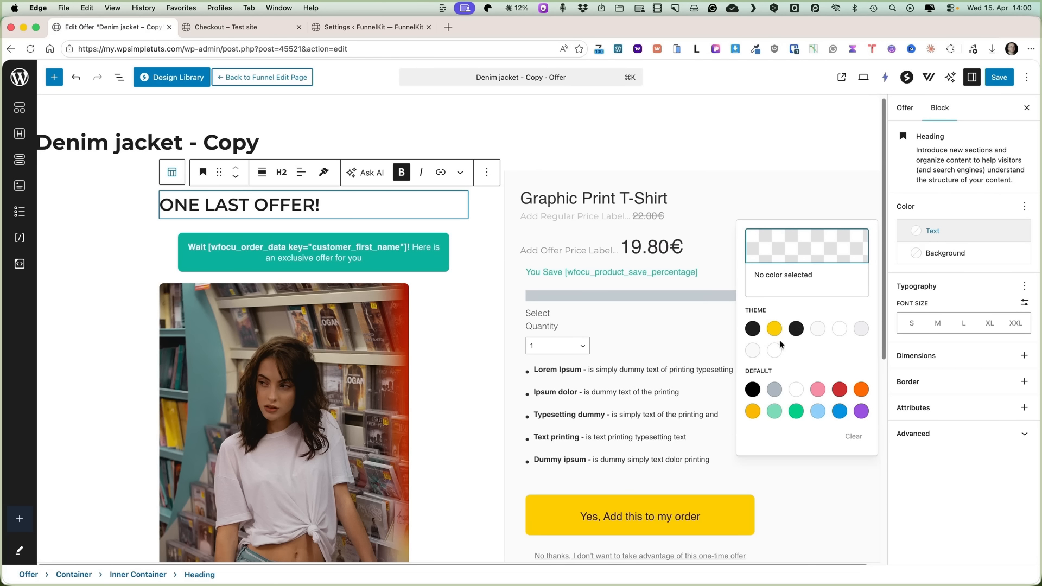
left_click(860, 389)
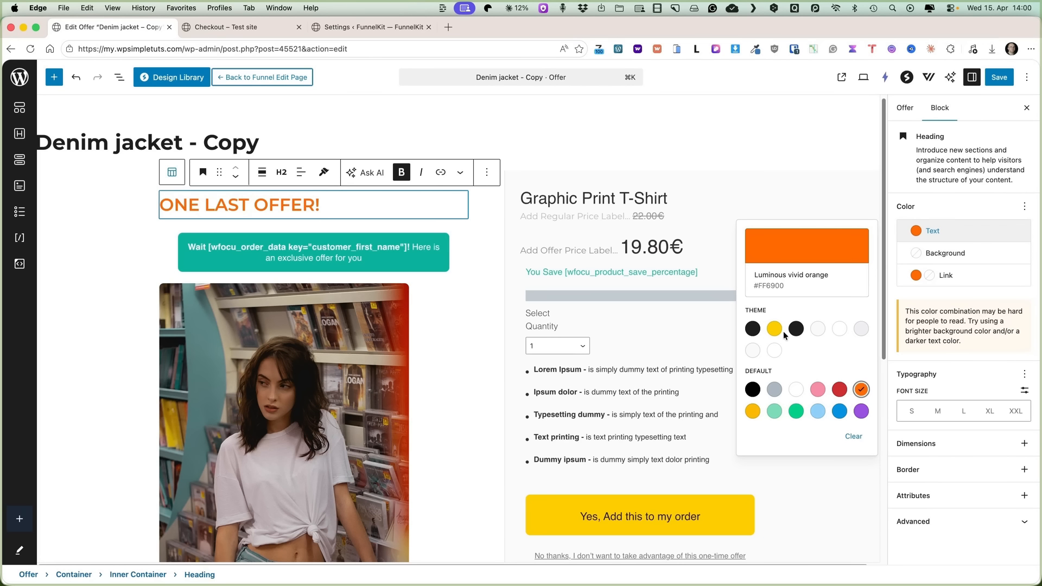
left_click(989, 411)
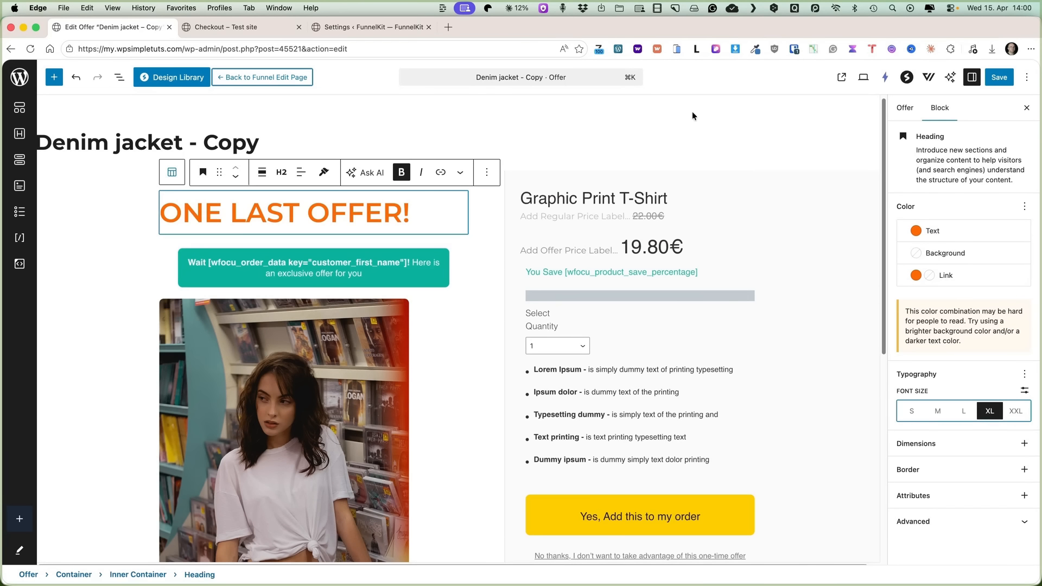
left_click(999, 77)
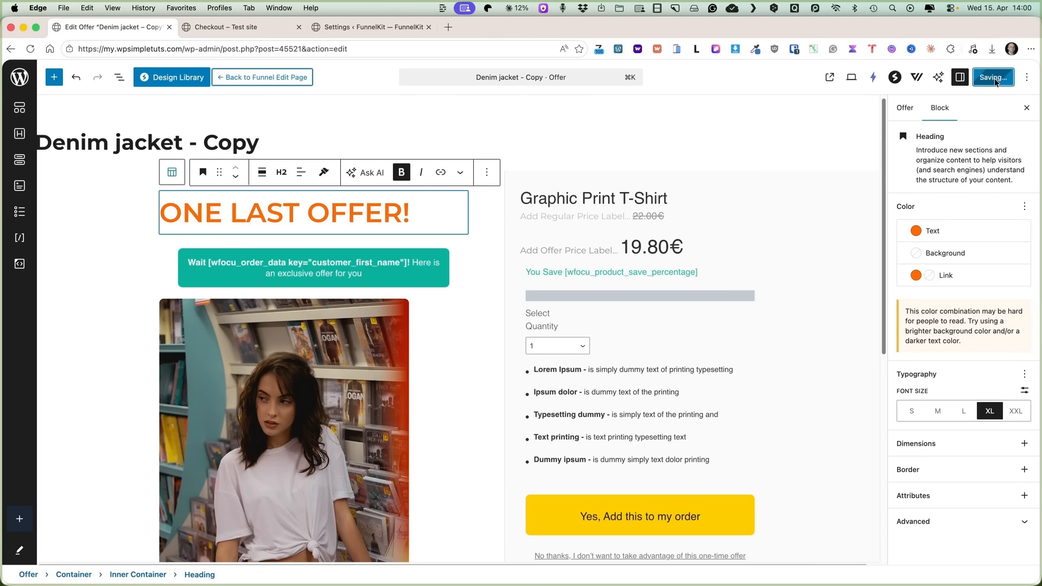
- Return to the checkout's steps, rename the Denim jacket copy as "Thsirt offer", and go back to the step list
left_click(257, 77)
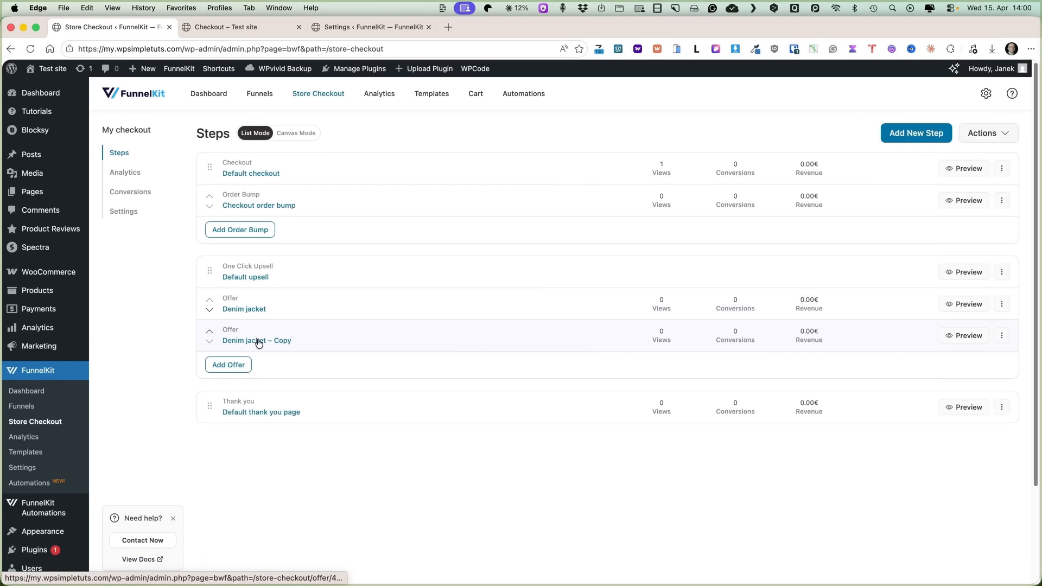
left_click(259, 343)
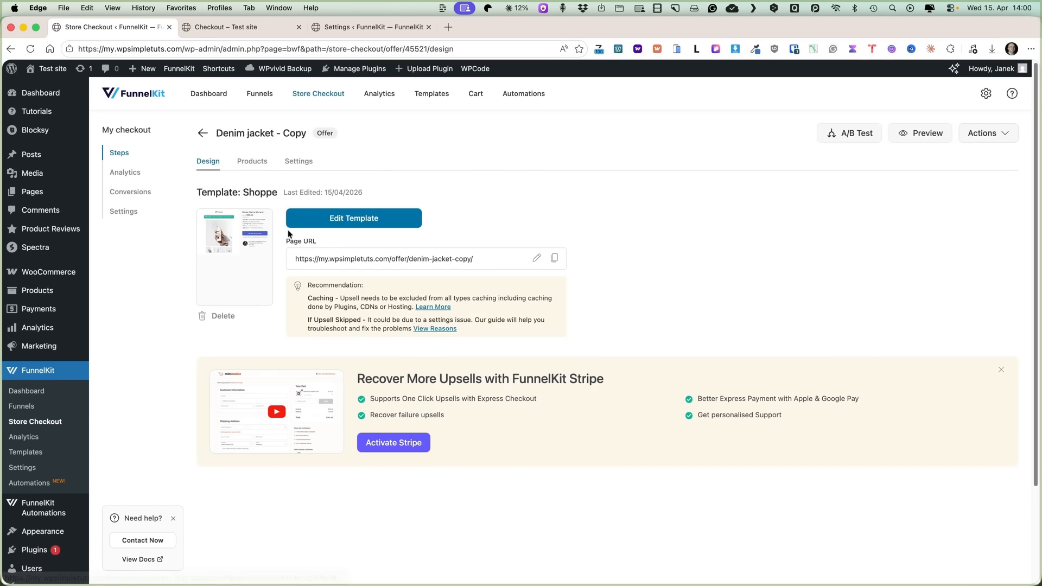
key("super+a")
type("Thsirt offer")
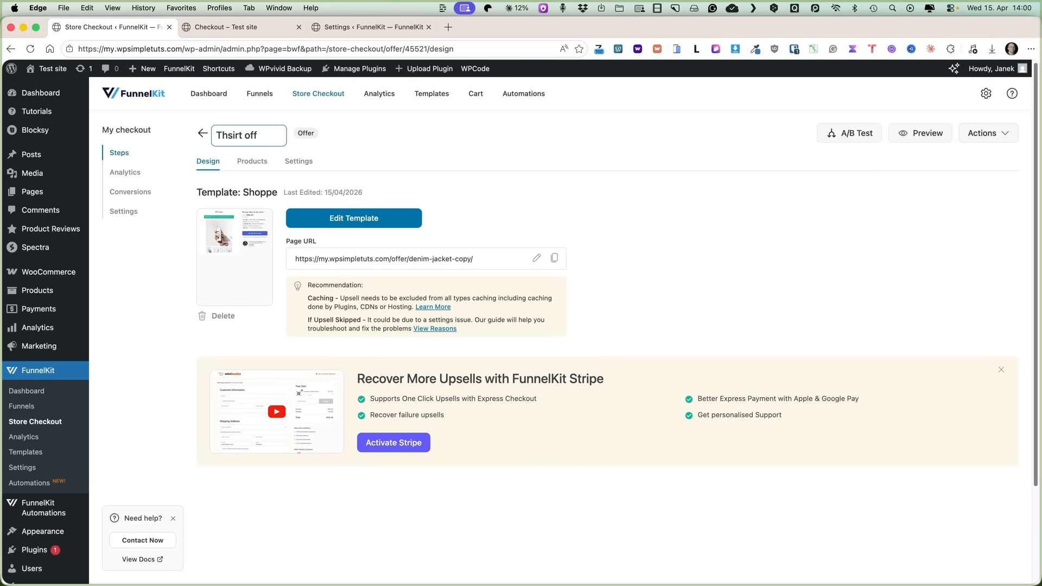
left_click(203, 133)
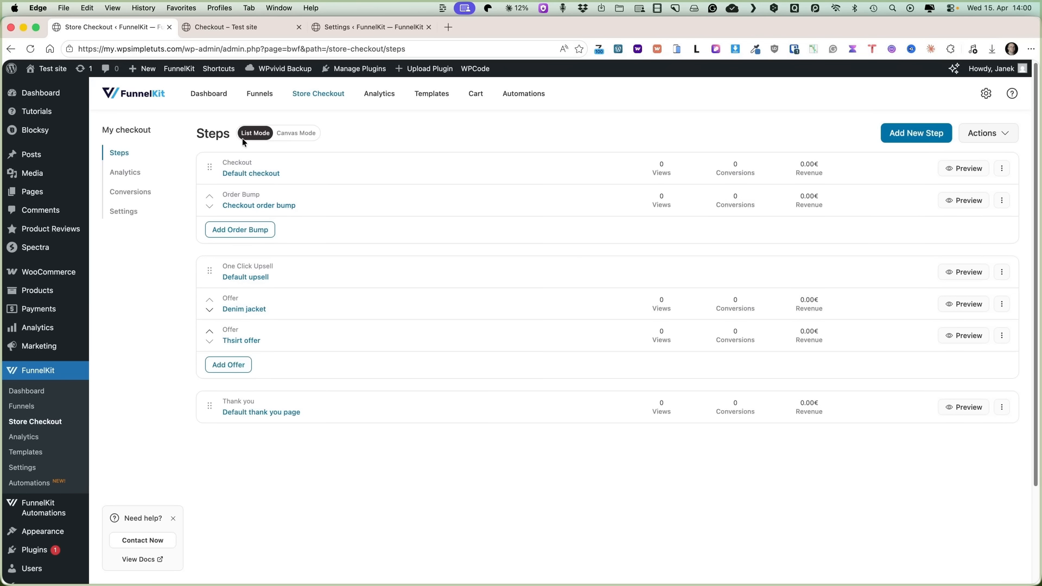
- Examine the funnel flow in Canvas Mode, including both offers' accept and reject paths, and return to List Mode
left_click(301, 134)
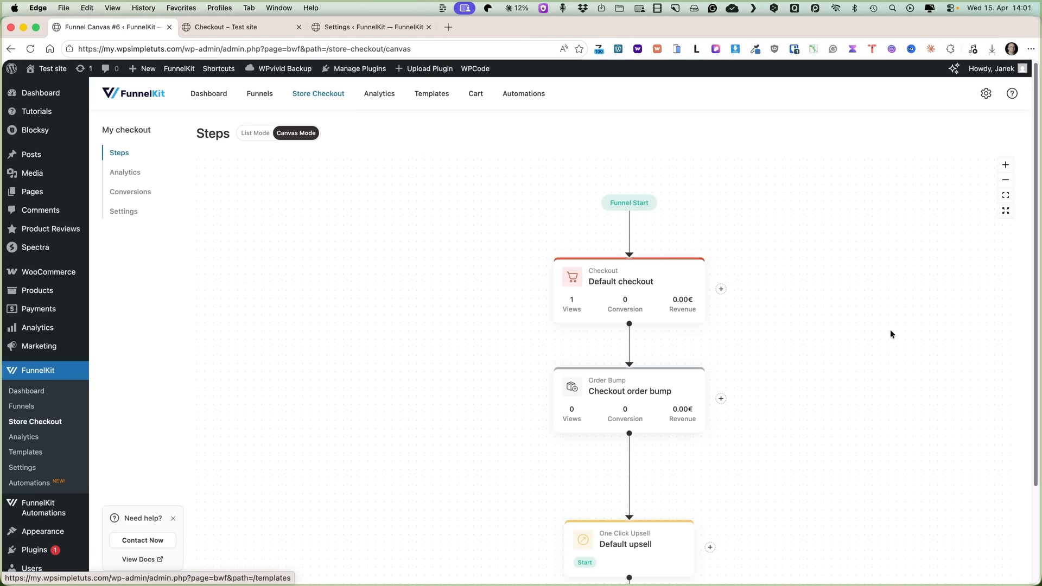
left_click_drag(830, 353, 735, 325)
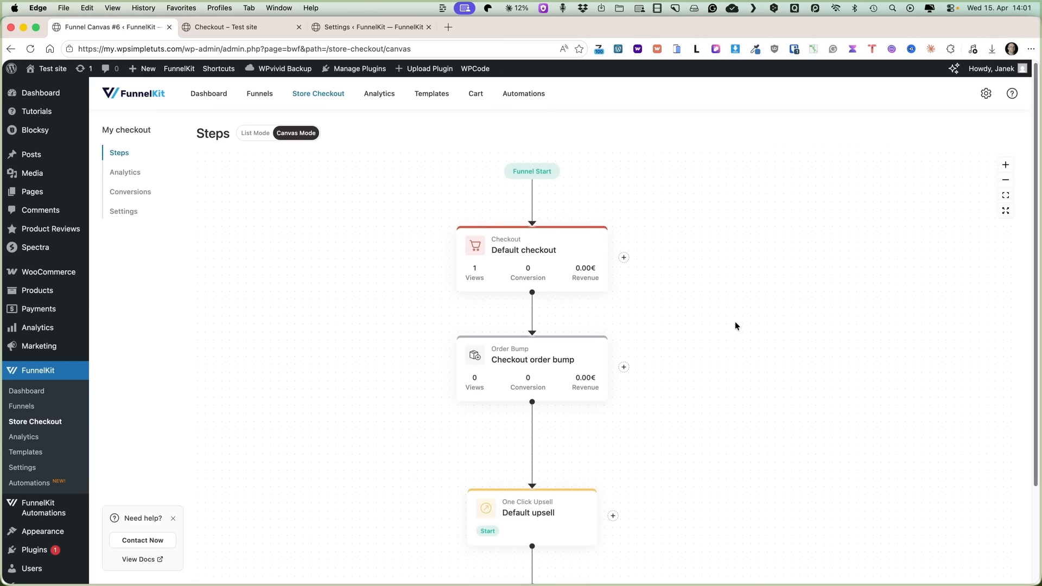
scroll(734, 325, "down", 10)
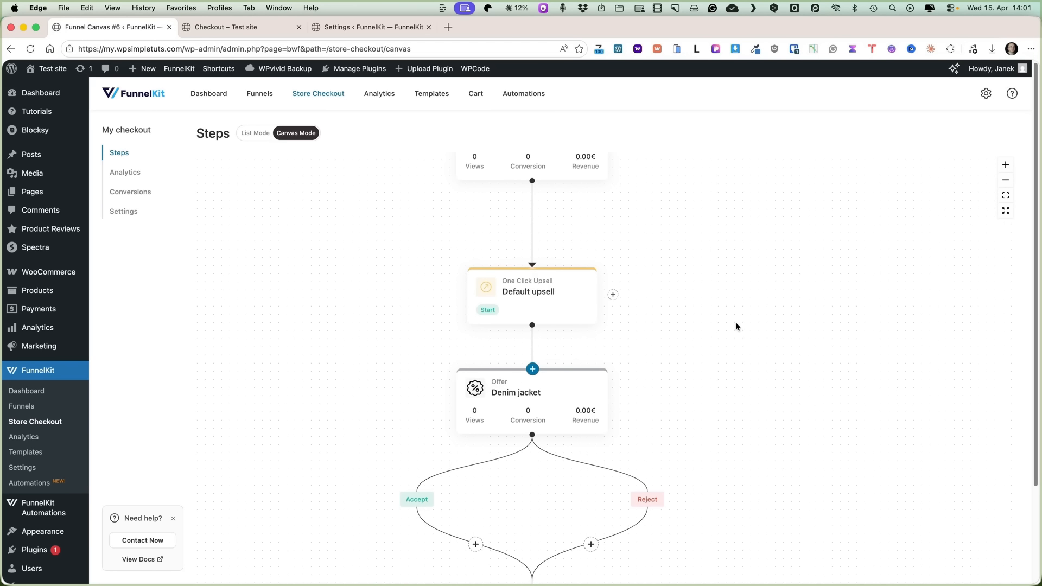
mouse_move(506, 177)
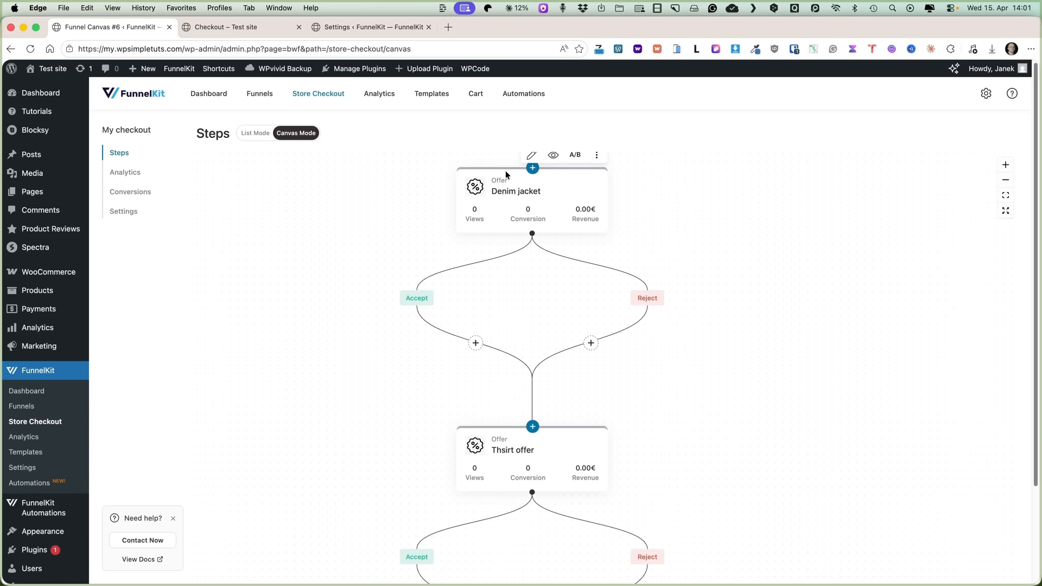
mouse_move(530, 462)
scroll(723, 389, "down", 5)
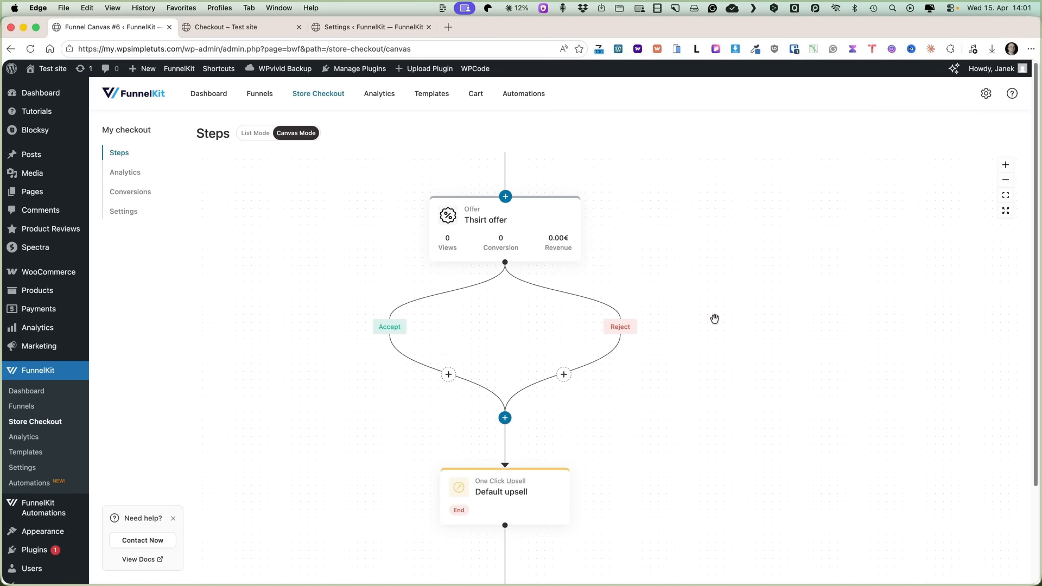
scroll(714, 319, "up", 4)
left_click(246, 133)
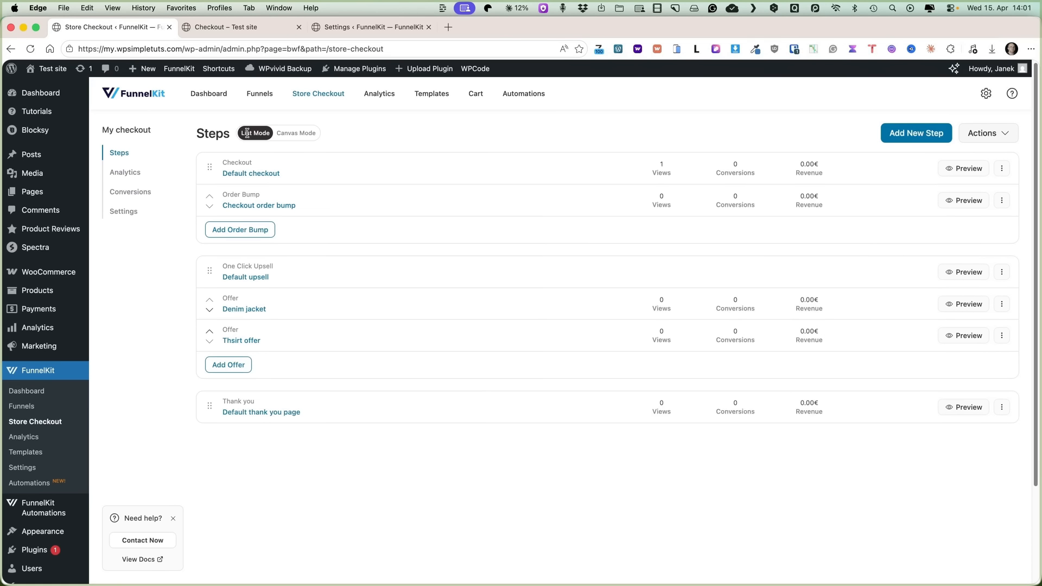
- Switch to the test site's storefront, open the Hoodies category, and add the Zip-Up Fleece Hoodie to the cart
left_click(217, 27)
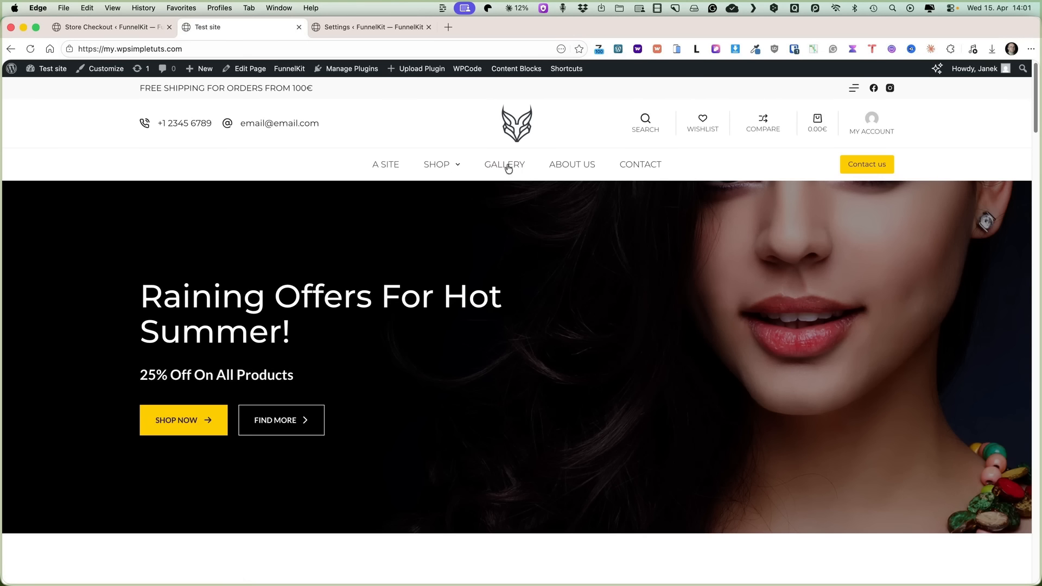
mouse_move(454, 170)
left_click(375, 332)
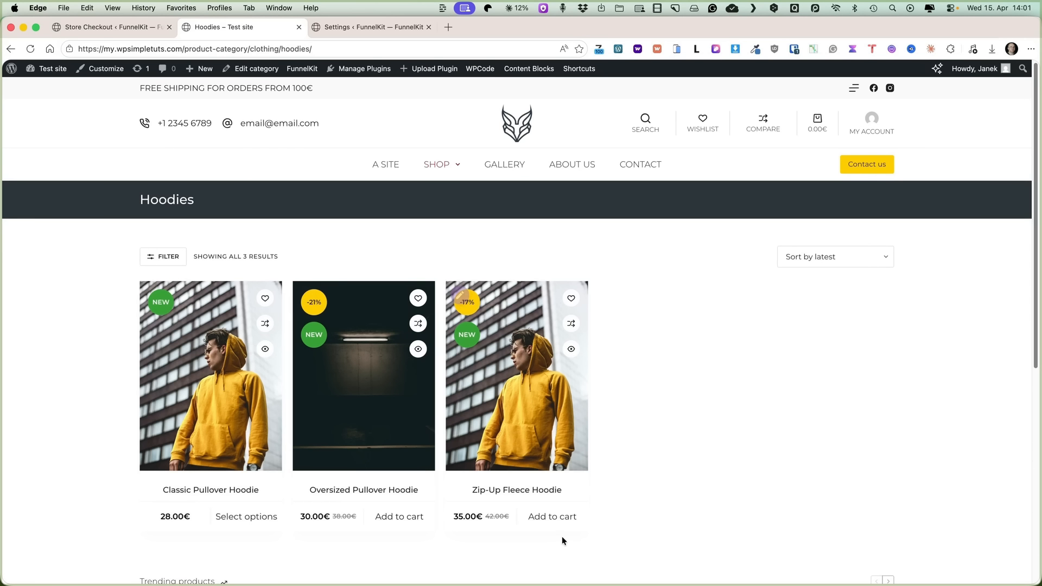
left_click(562, 518)
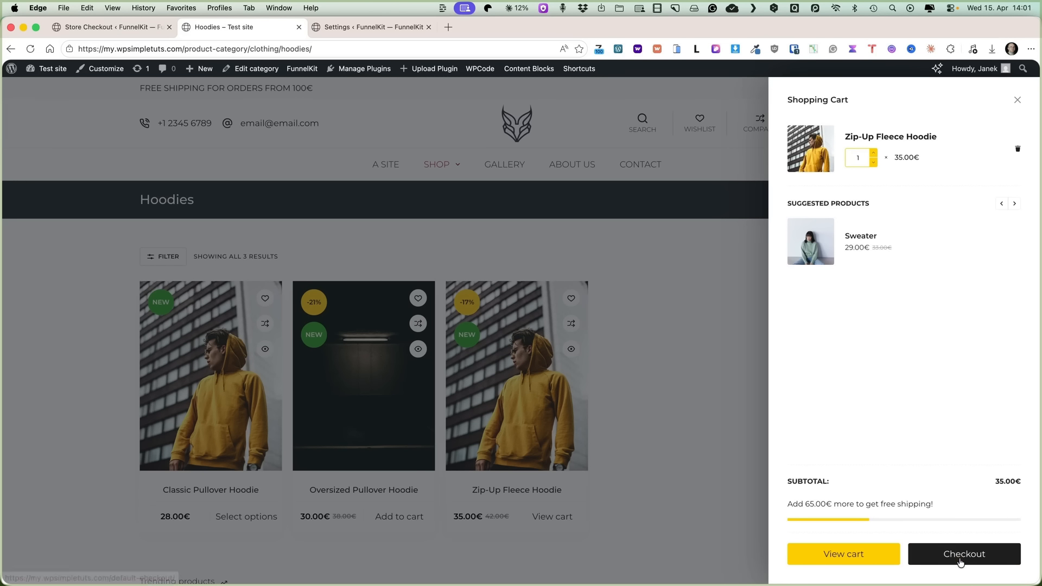
- Check out with the Zip-Up Fleece Hoodie, add the Shoes order bump, agree to the terms, and place the order
left_click(959, 562)
scroll(417, 360, "down", 10)
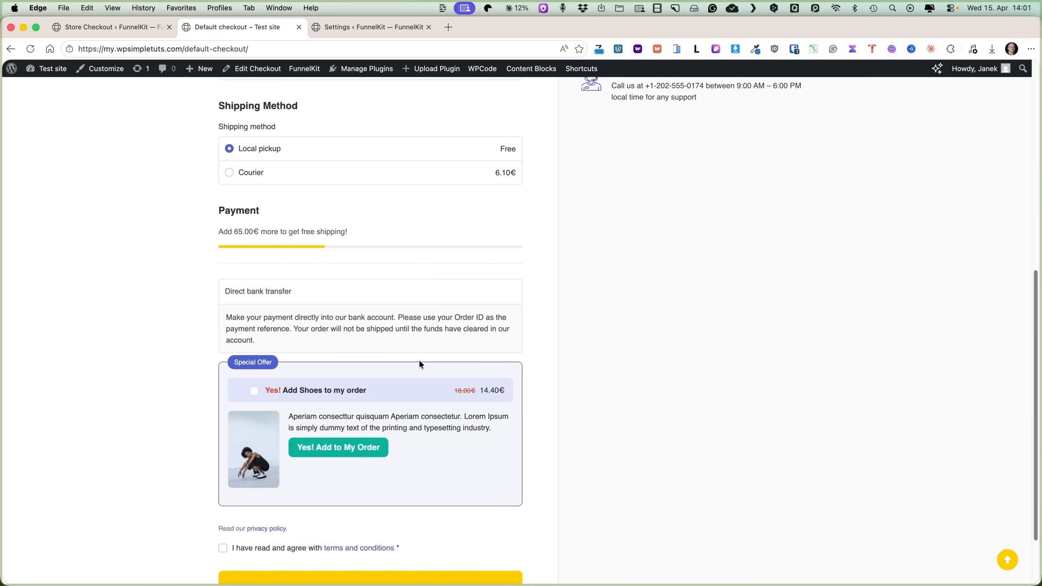
left_click(347, 378)
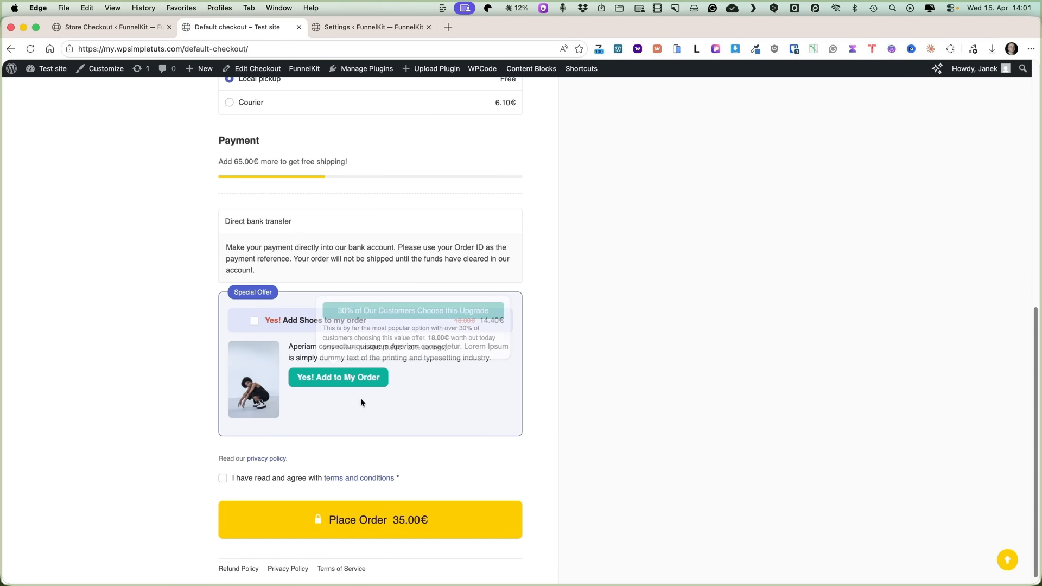
left_click(222, 478)
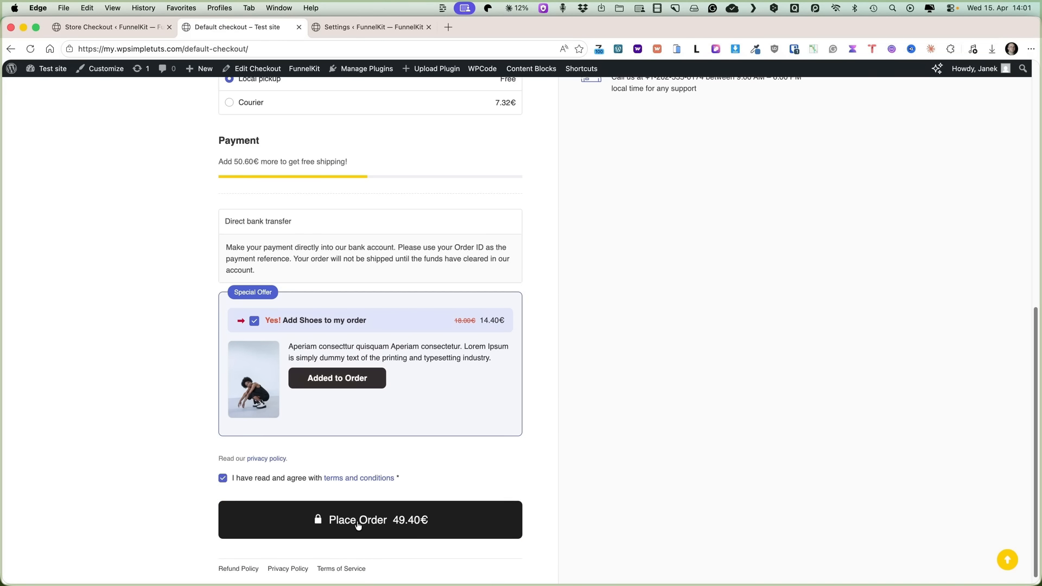
left_click(357, 520)
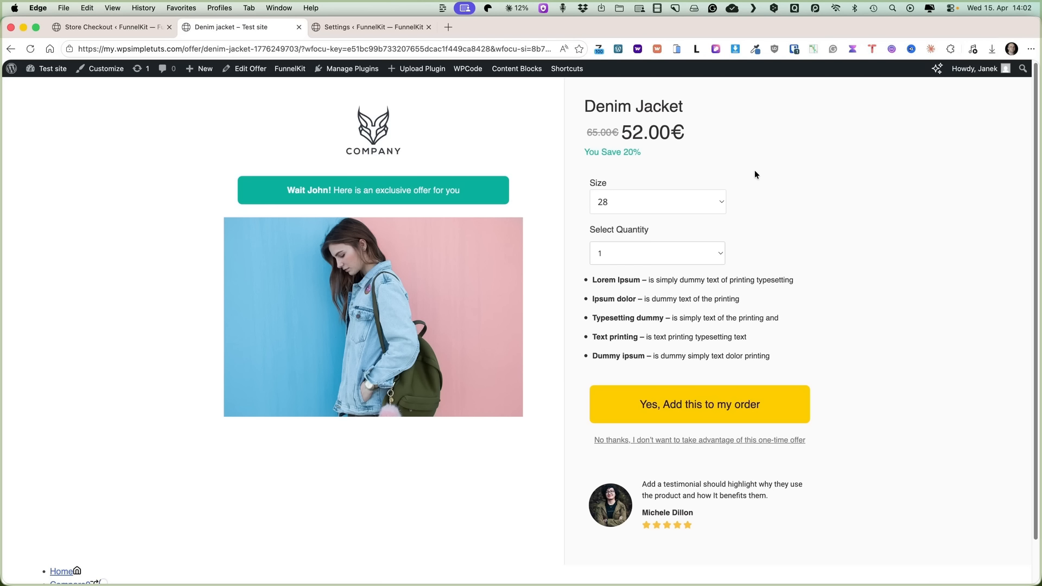
- Decline the Denim Jacket offer, accept the Graphic Print T-Shirt offer, and review the order details on the thank you page
left_click(638, 440)
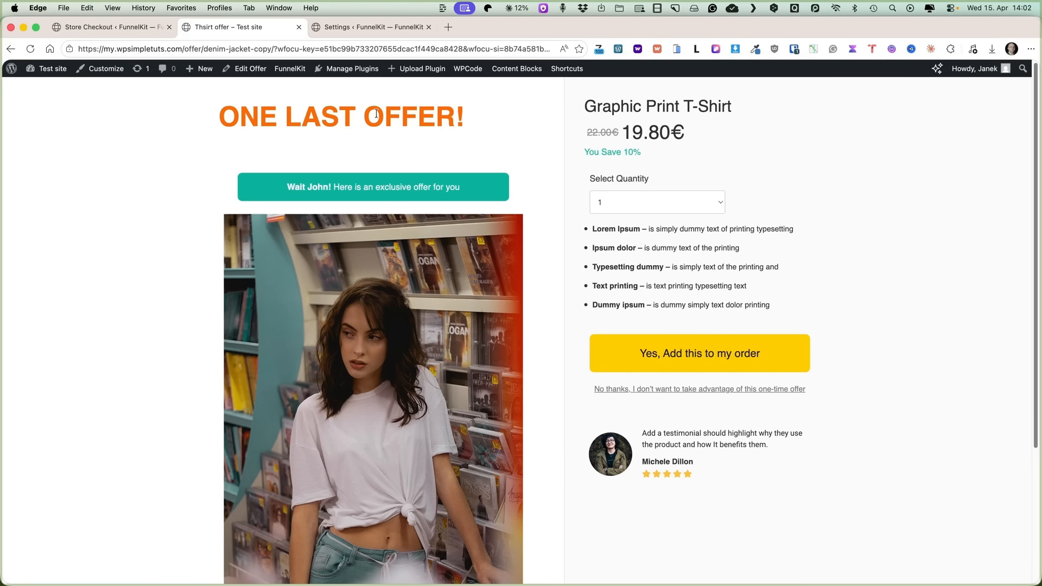
left_click(687, 359)
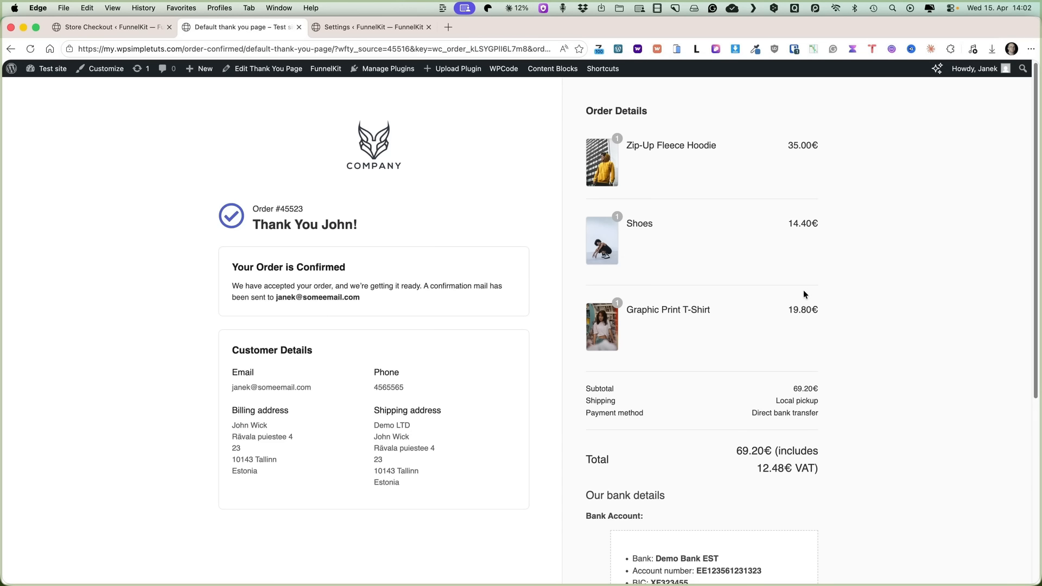
scroll(835, 297, "down", 3)
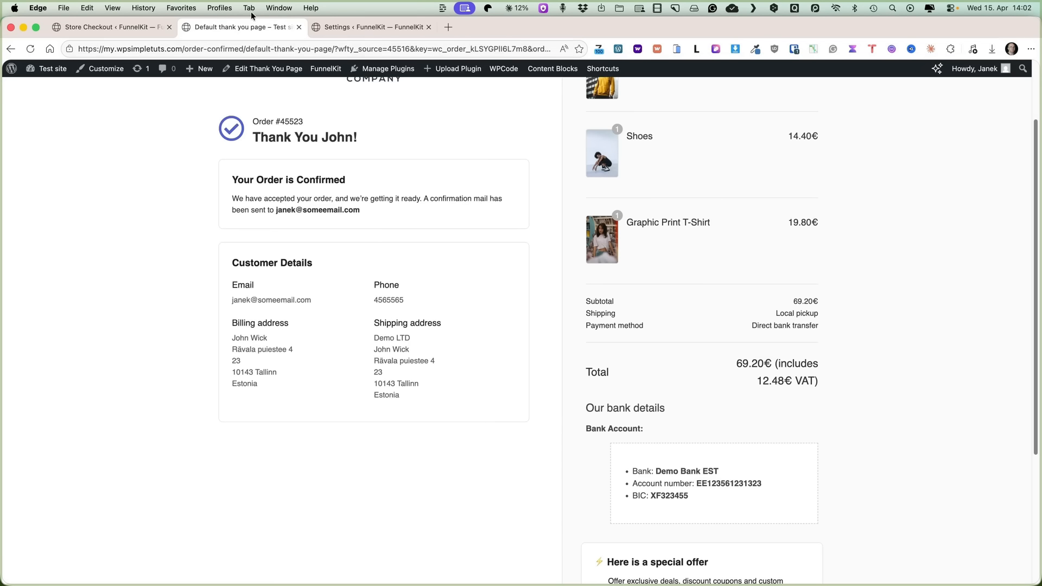
- Return to the FunnelKit store checkout and add a Default upsell rule for Product Category matched any of Activewear
left_click(119, 28)
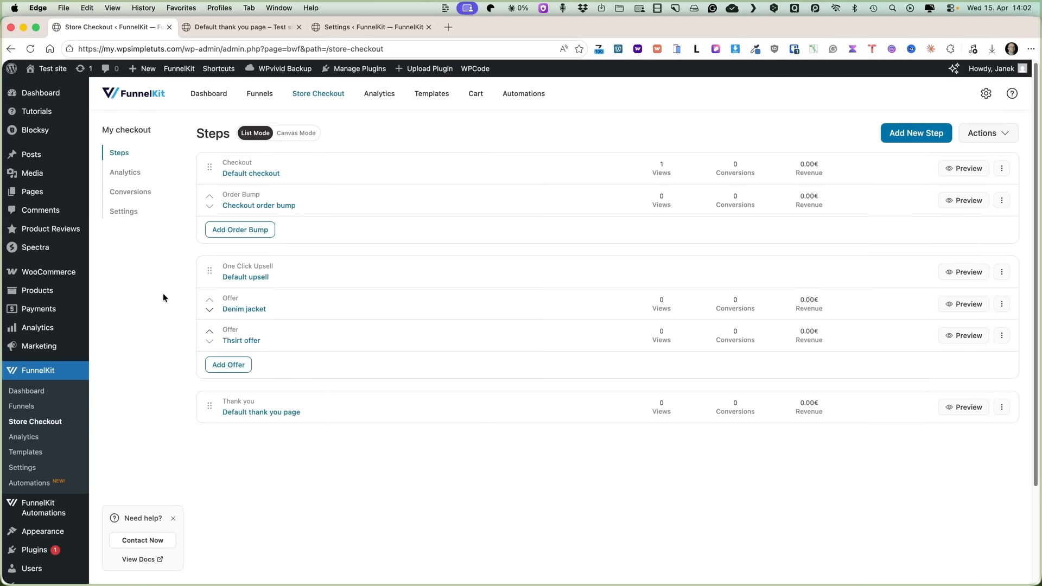
left_click(244, 279)
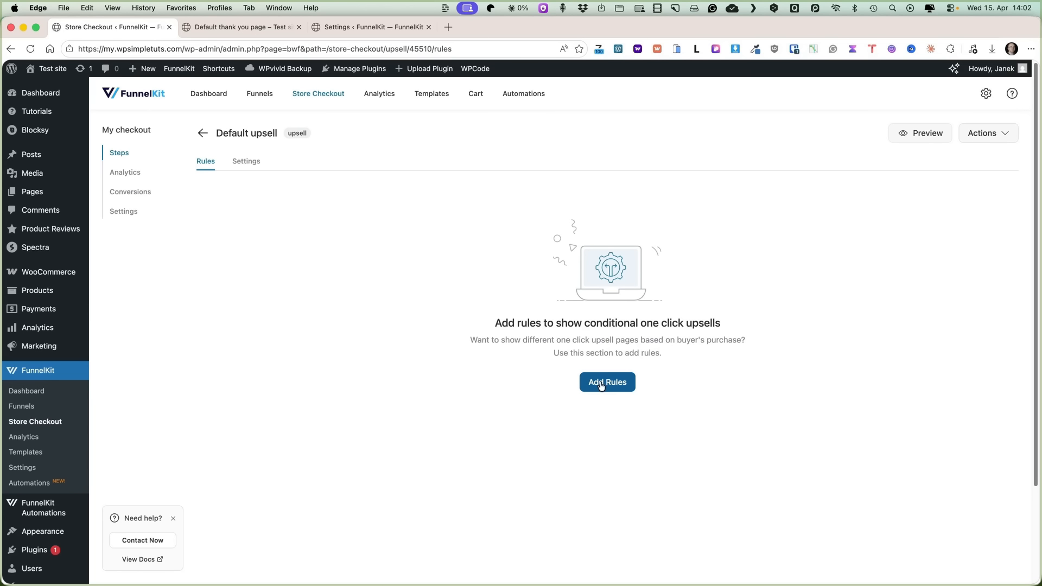
left_click(601, 384)
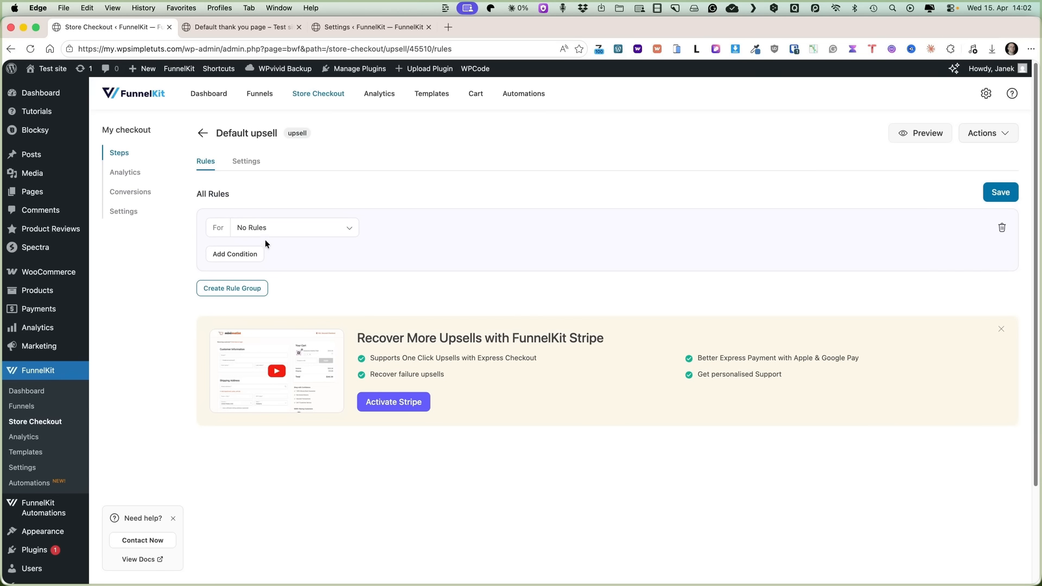
left_click(301, 228)
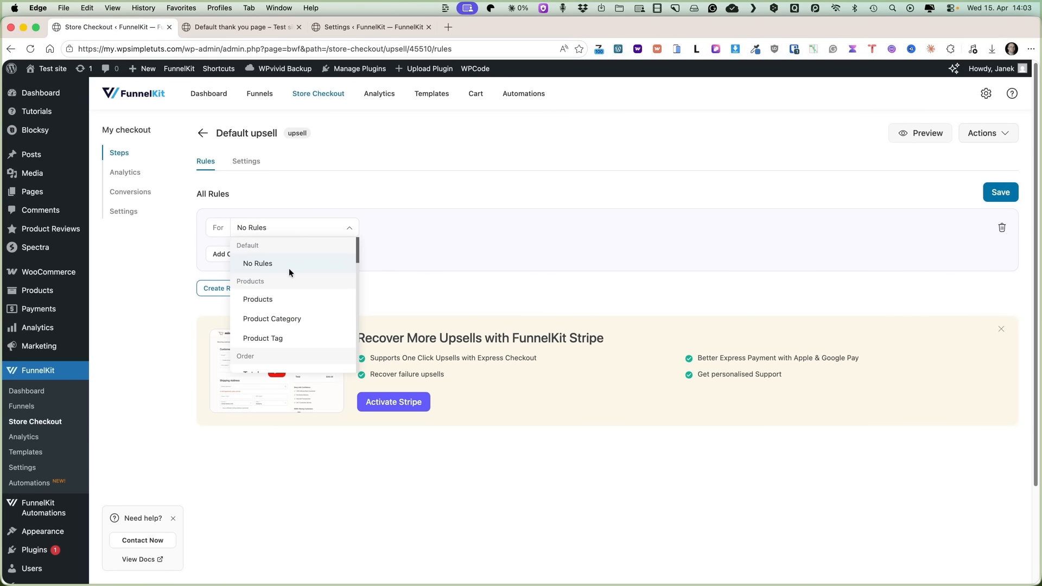
left_click(283, 318)
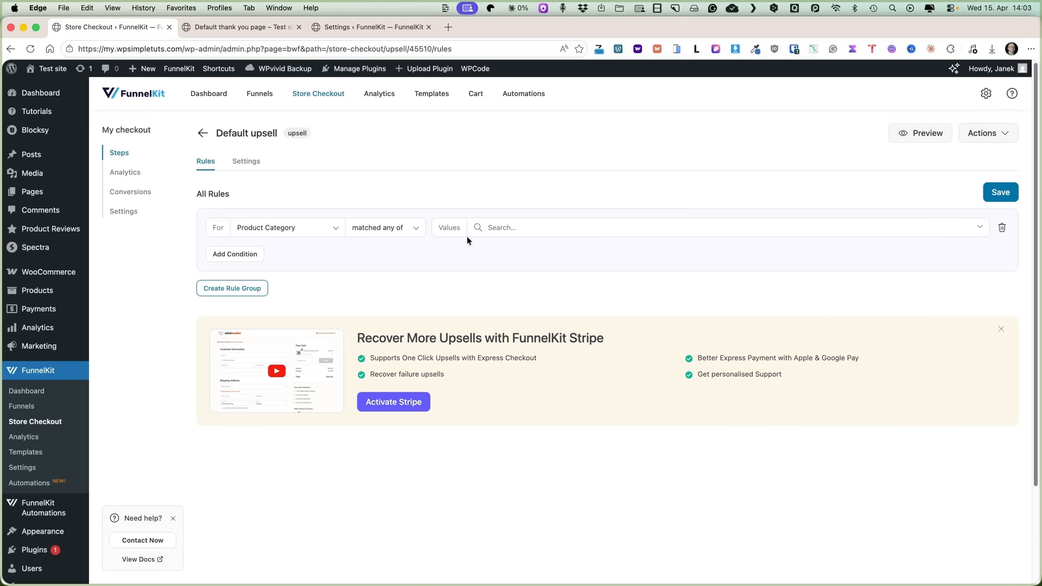
left_click(511, 226)
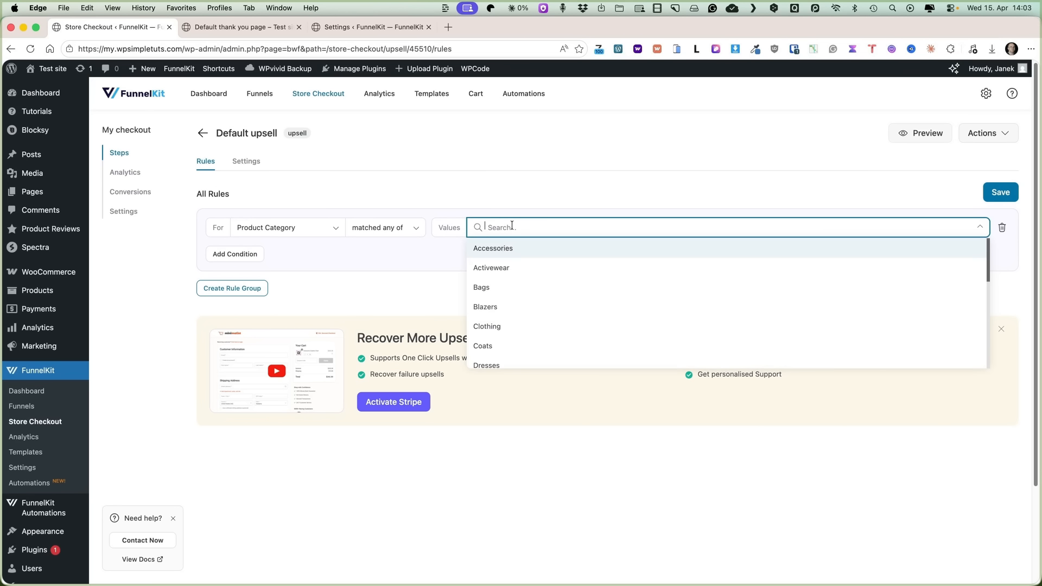
left_click(504, 268)
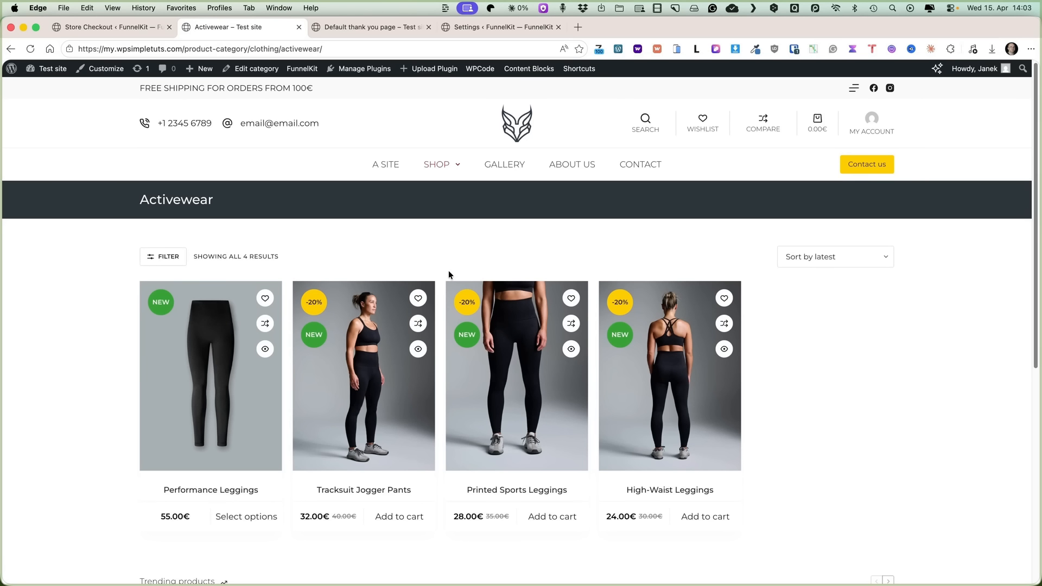
- From the storefront's Activewear category, add the Tracksuit Jogger Pants to the cart and proceed to checkout to inspect the order bump
left_click(125, 28)
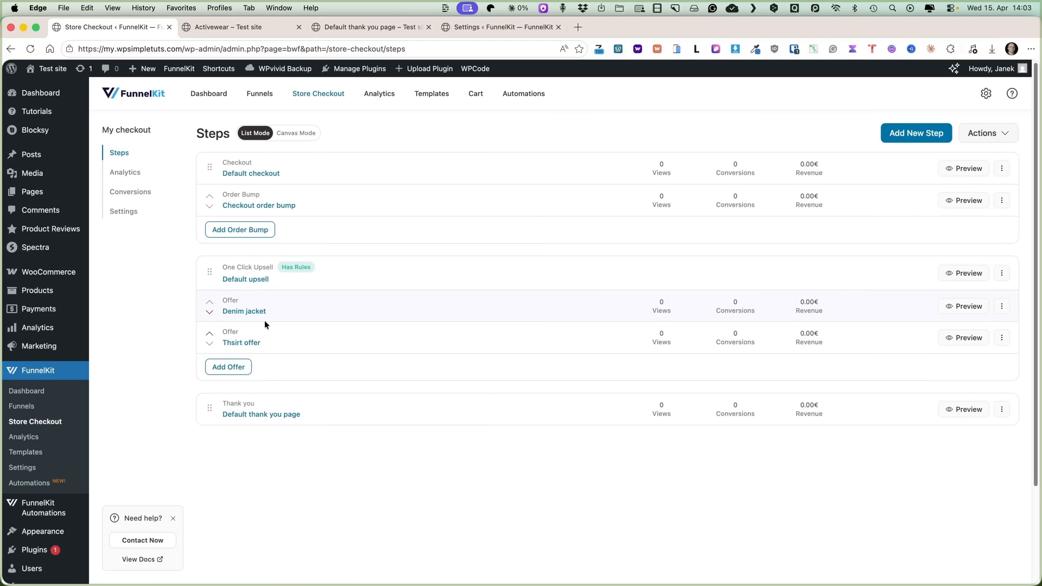
left_click(236, 33)
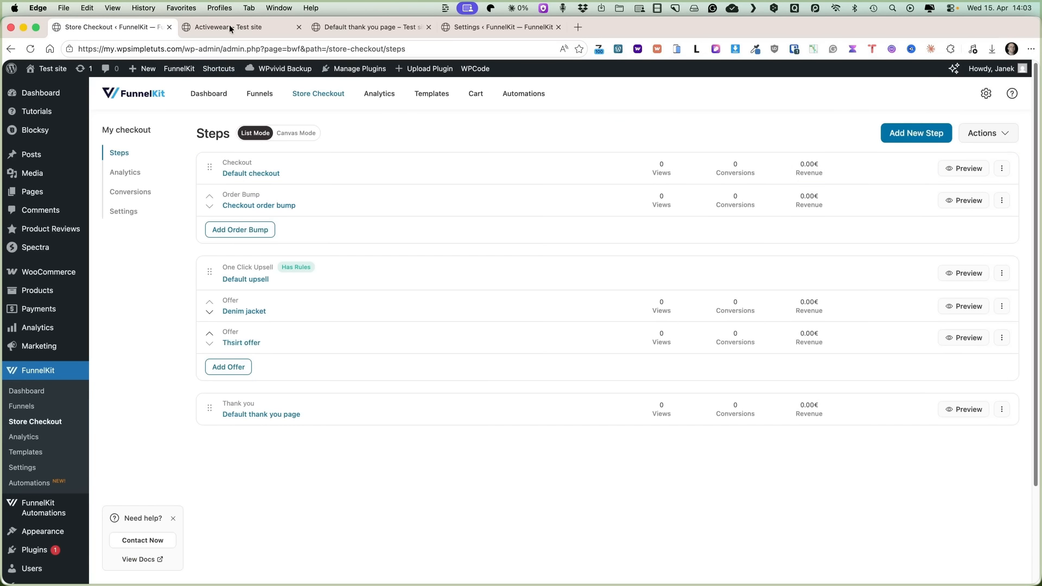
left_click(231, 28)
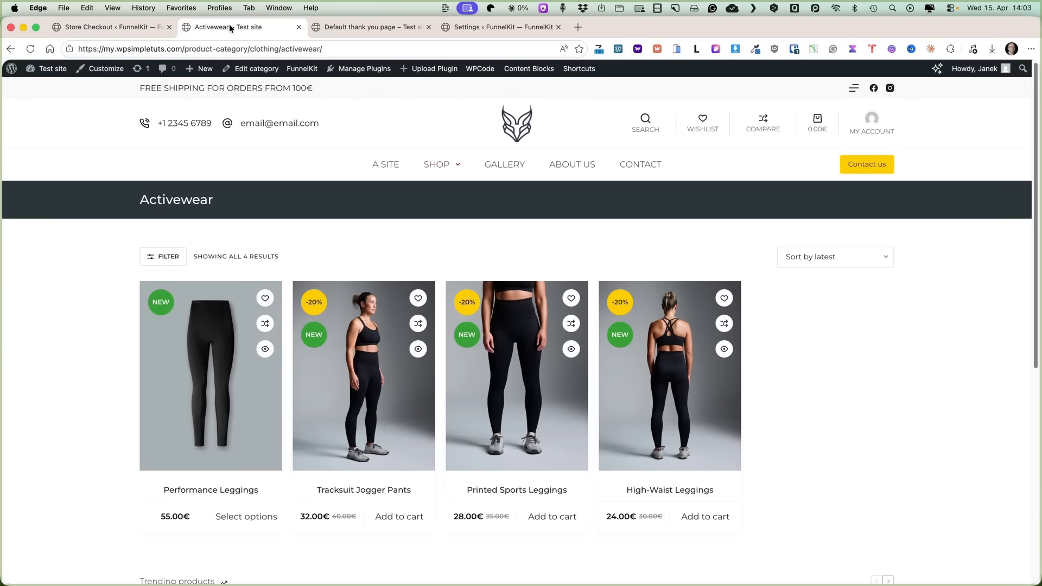
left_click(422, 510)
left_click(960, 558)
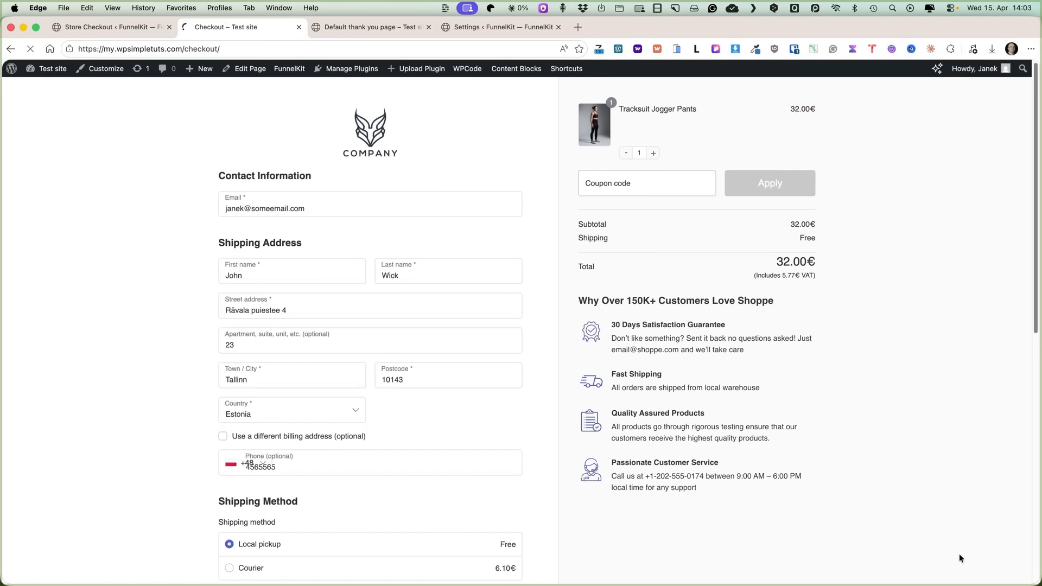
scroll(325, 369, "down", 10)
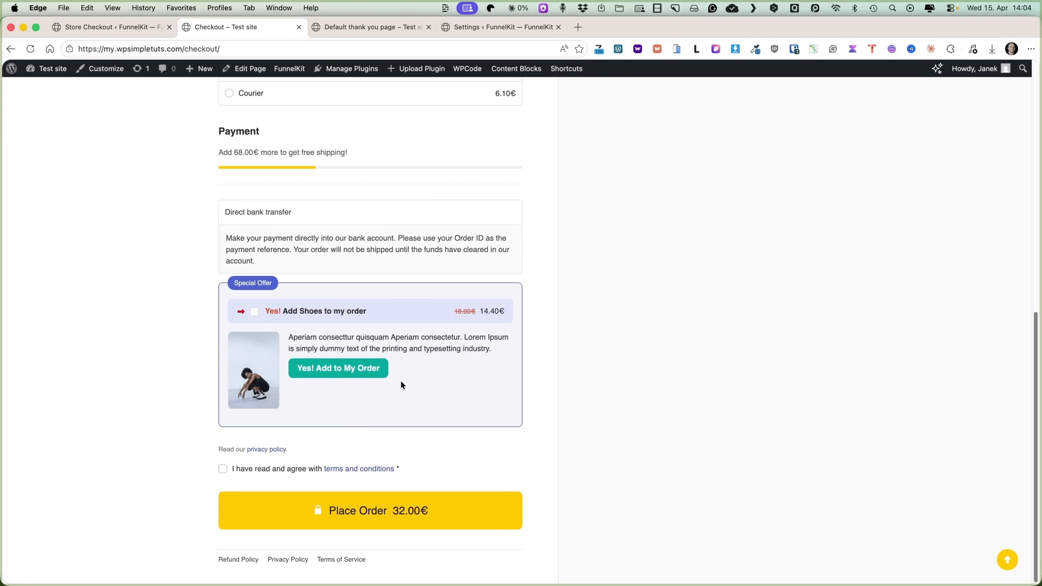
- Back in FunnelKit, add a Checkout order bump rule for Cart Category(s) matches none of Activewear, and save it
left_click(121, 27)
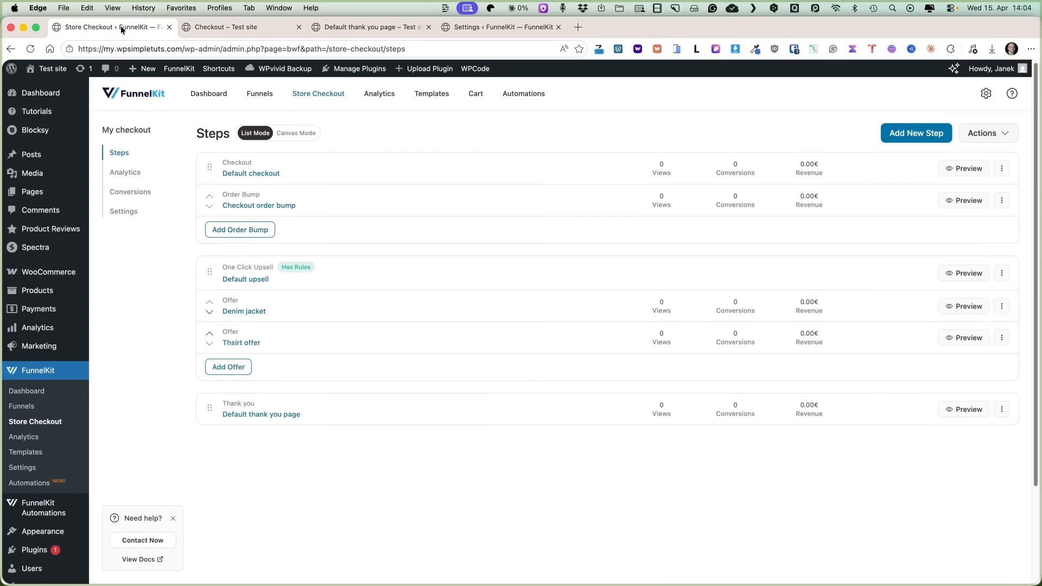
left_click(268, 206)
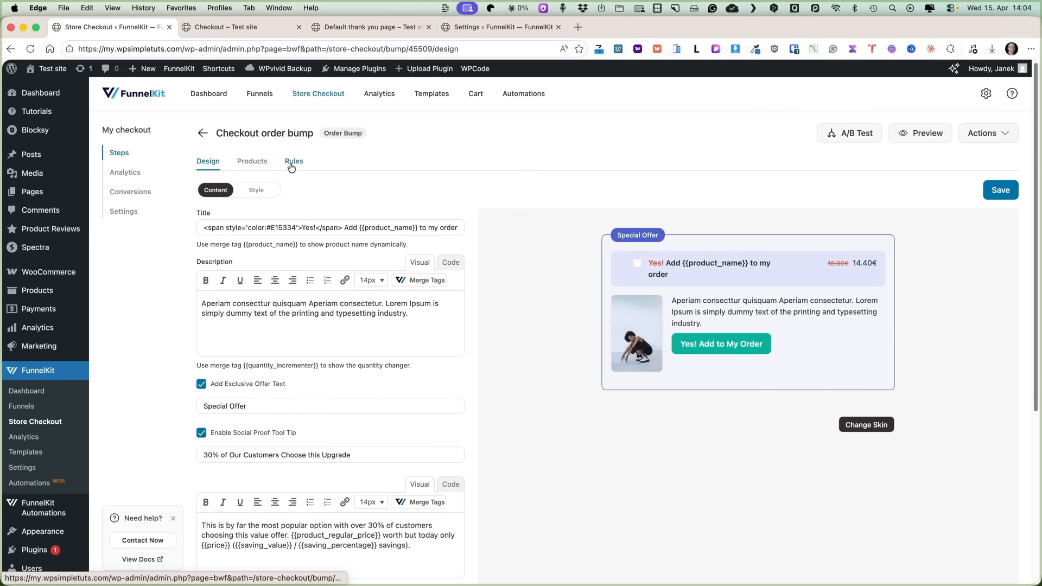
left_click(293, 162)
left_click(604, 385)
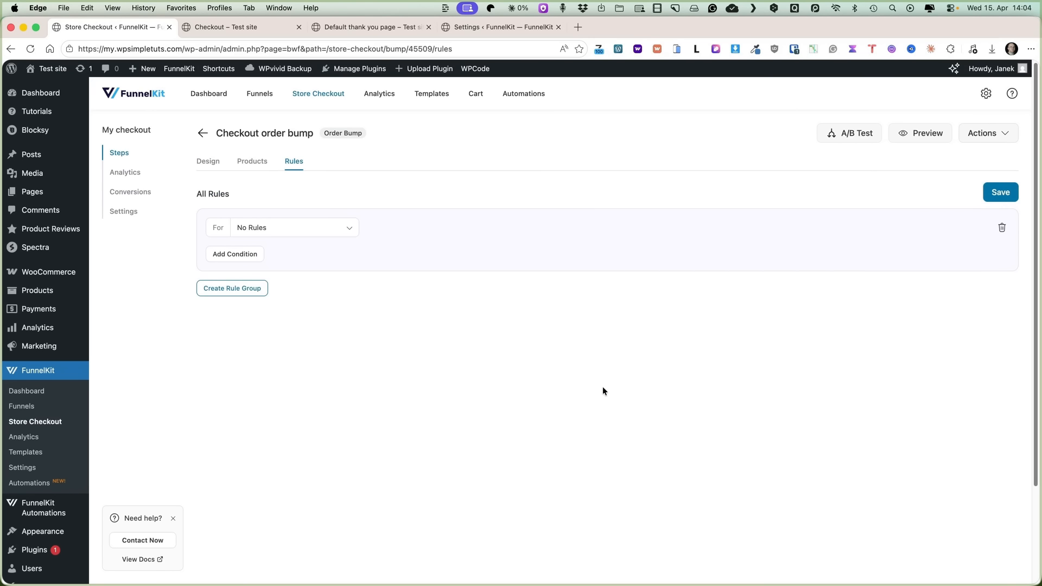
left_click(296, 232)
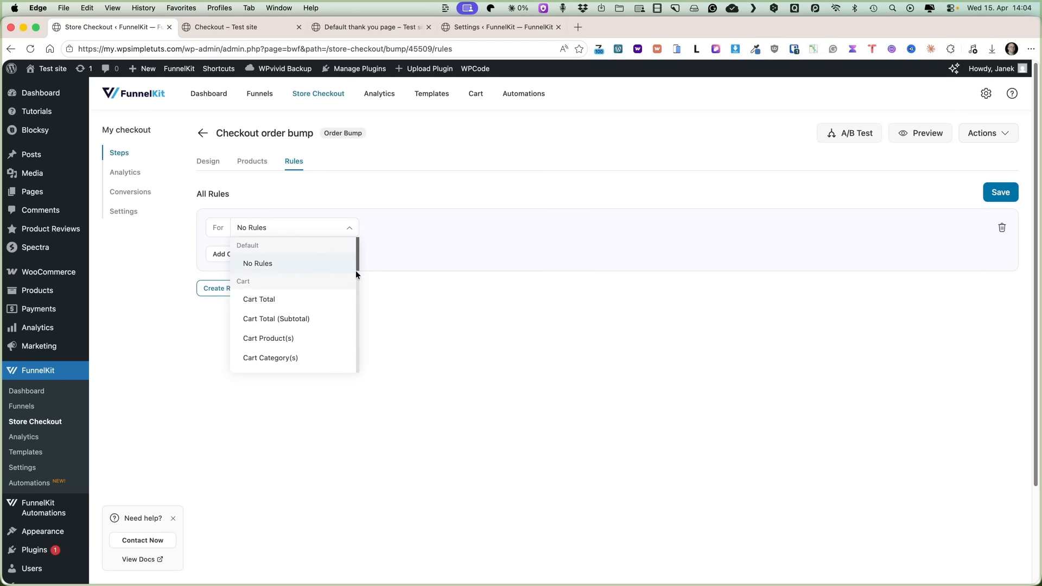
left_click(270, 358)
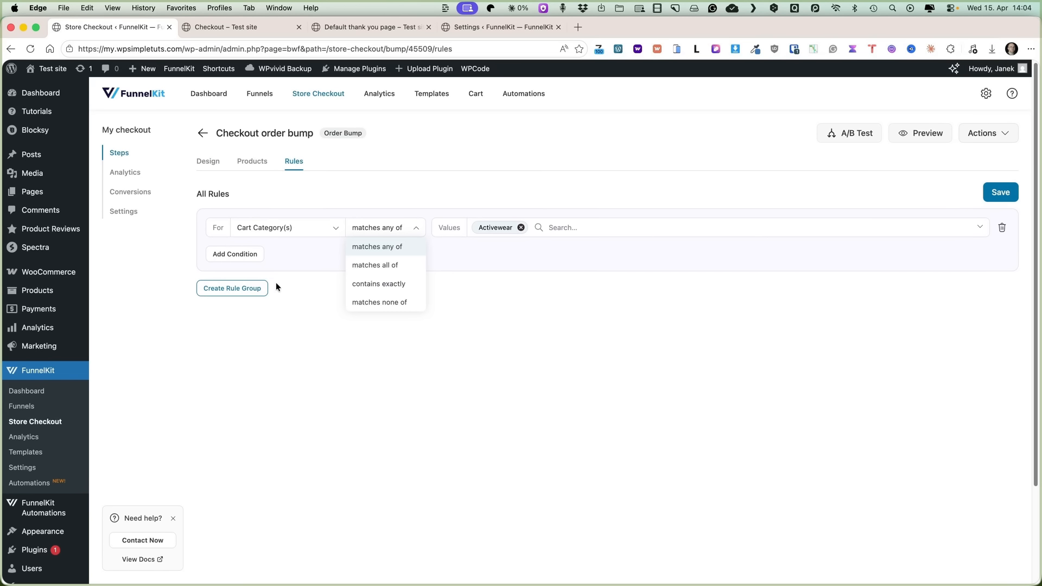
left_click(384, 302)
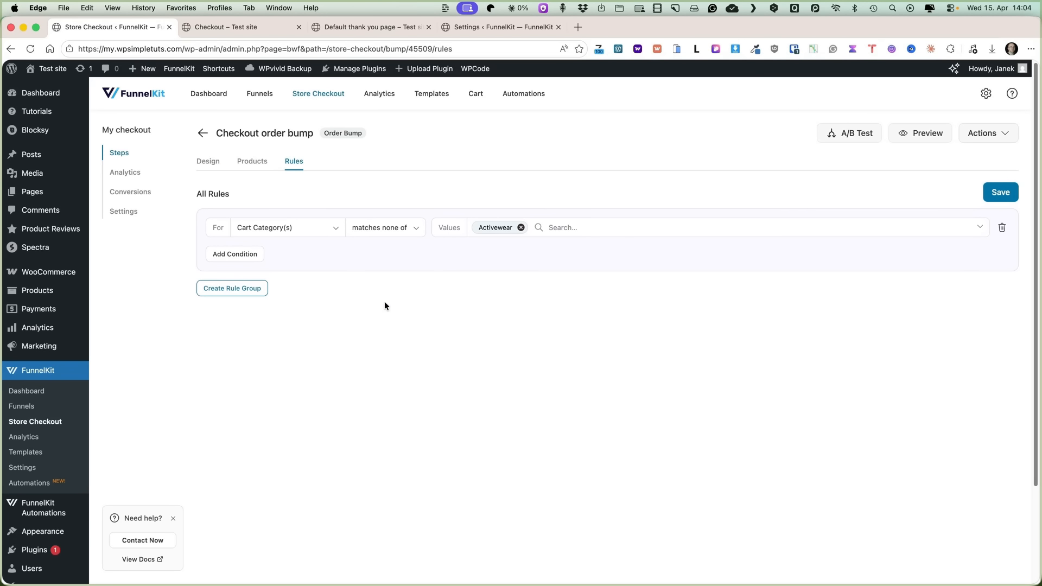
left_click(1010, 193)
left_click(1001, 193)
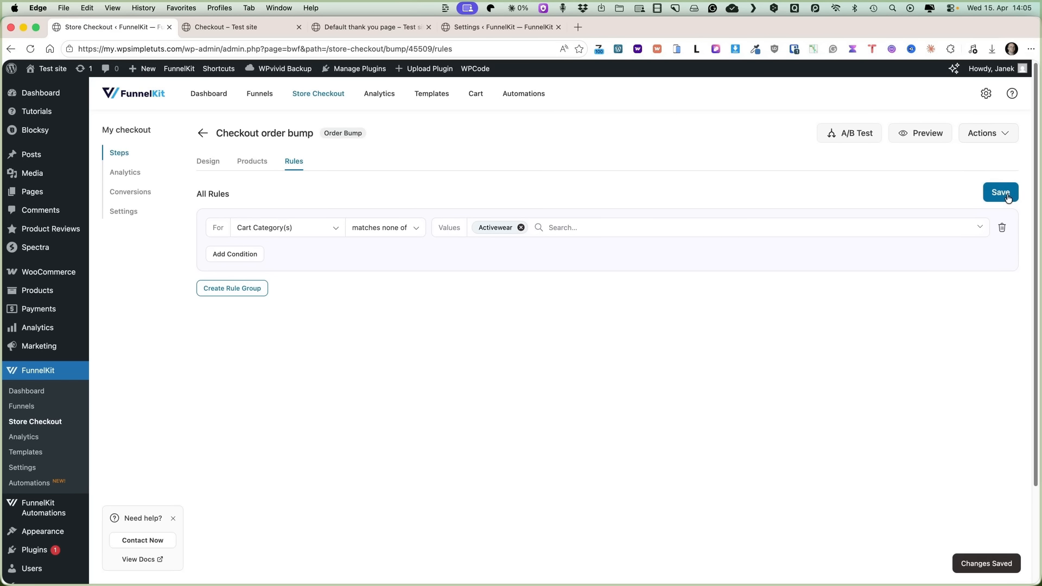
- Switch to the test site's checkout, reload it, and check the payment section for the Shoes order bump
left_click(221, 26)
left_click(30, 47)
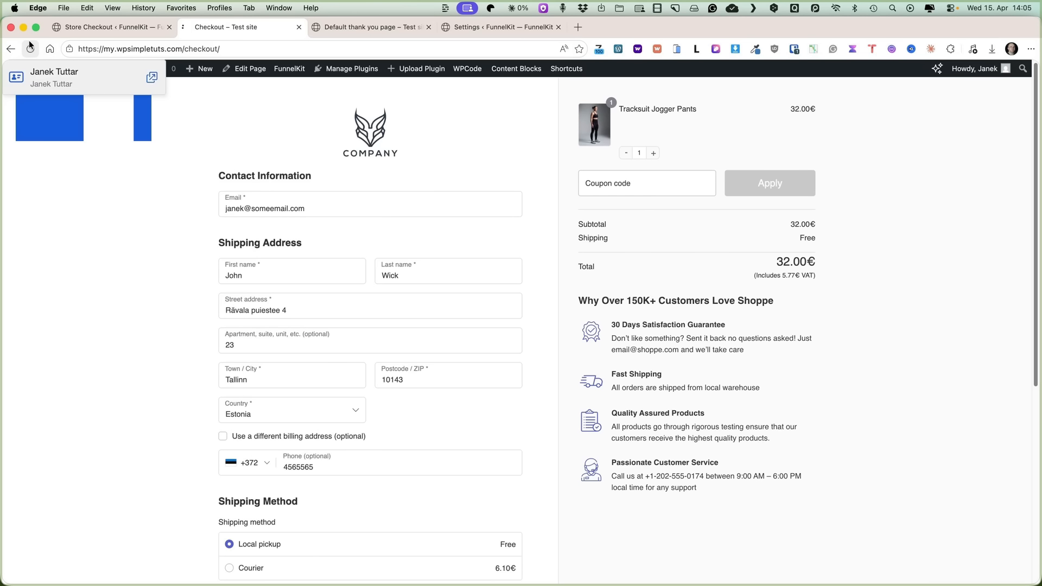
scroll(464, 279, "down", 6)
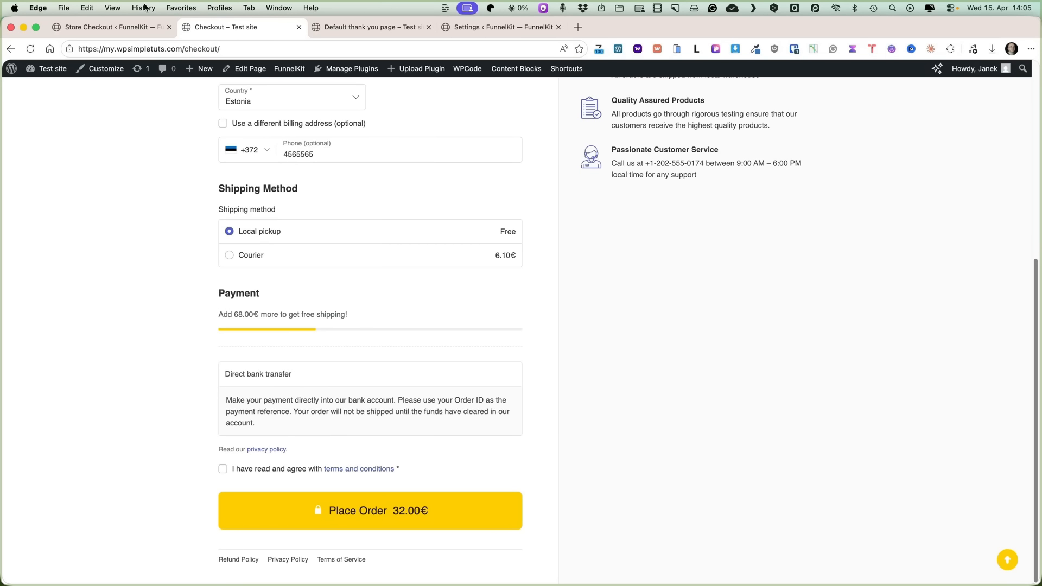
- Agree to the terms and place the Tracksuit Jogger Pants order, accepting the Denim Jacket offer and declining the T-shirt offer
left_click(260, 468)
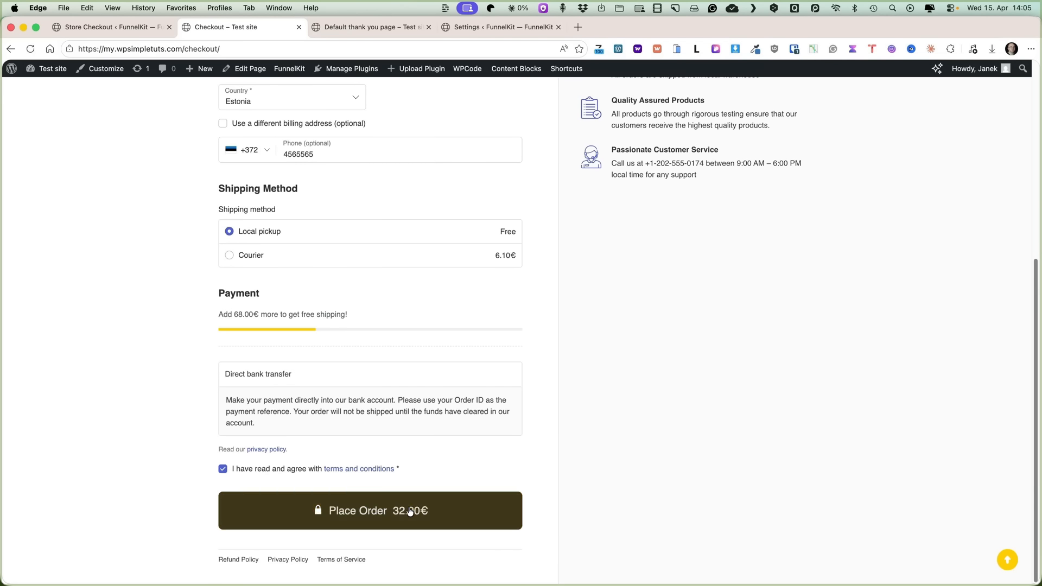
left_click(367, 511)
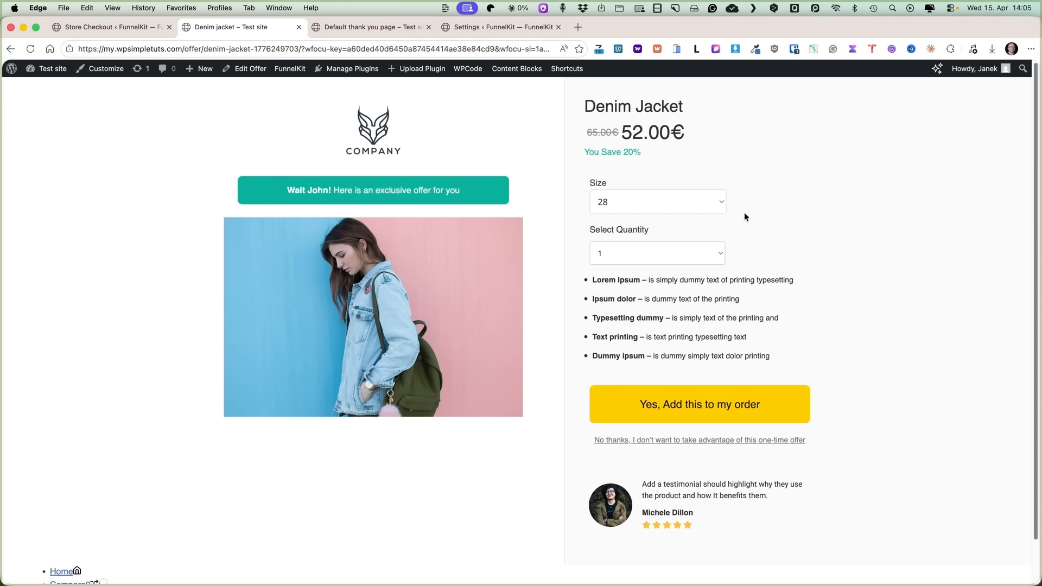
left_click(650, 410)
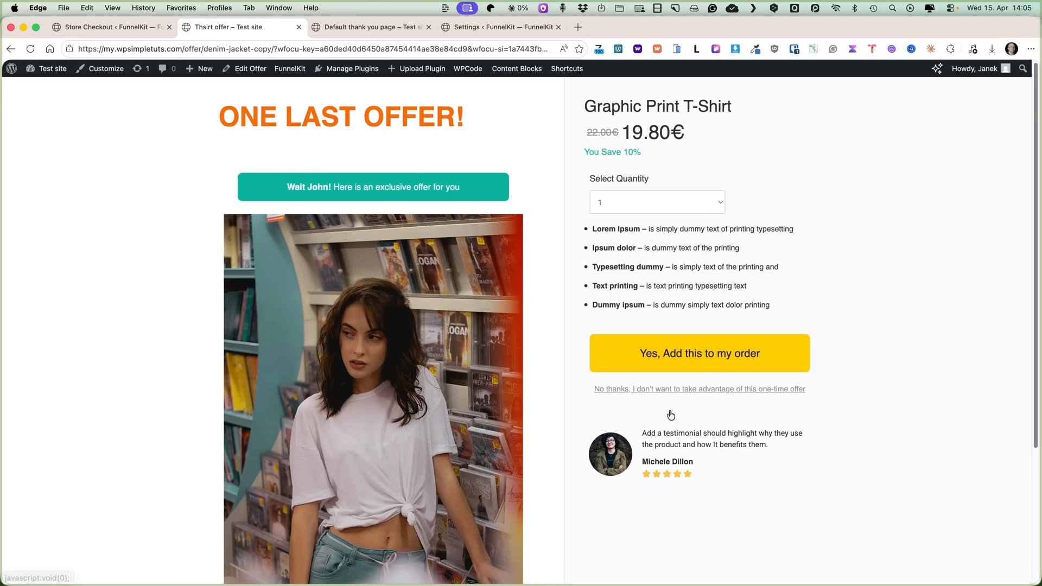
left_click(675, 389)
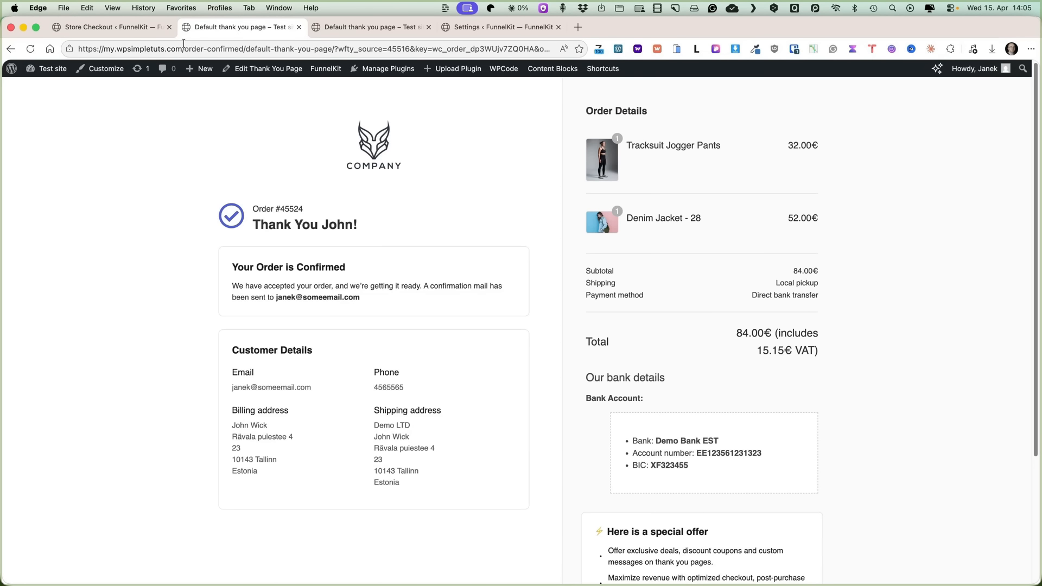
- Go to the test site's home page, open the Jeans category, and add the Slim Fit Jeans to the cart
left_click_drag(186, 49, 553, 51)
key("BackSpace")
key("Return")
mouse_move(443, 165)
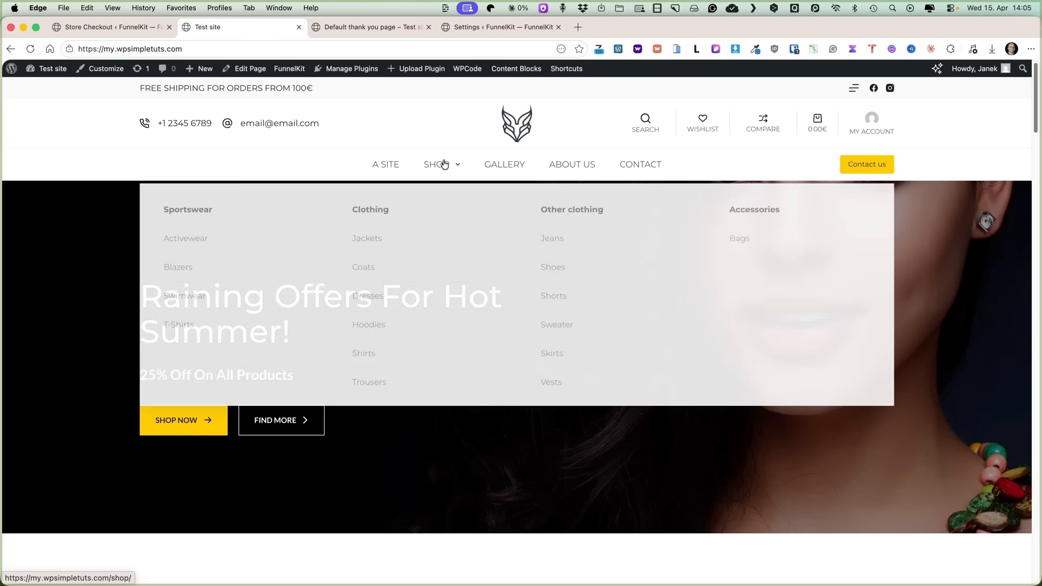
left_click(561, 248)
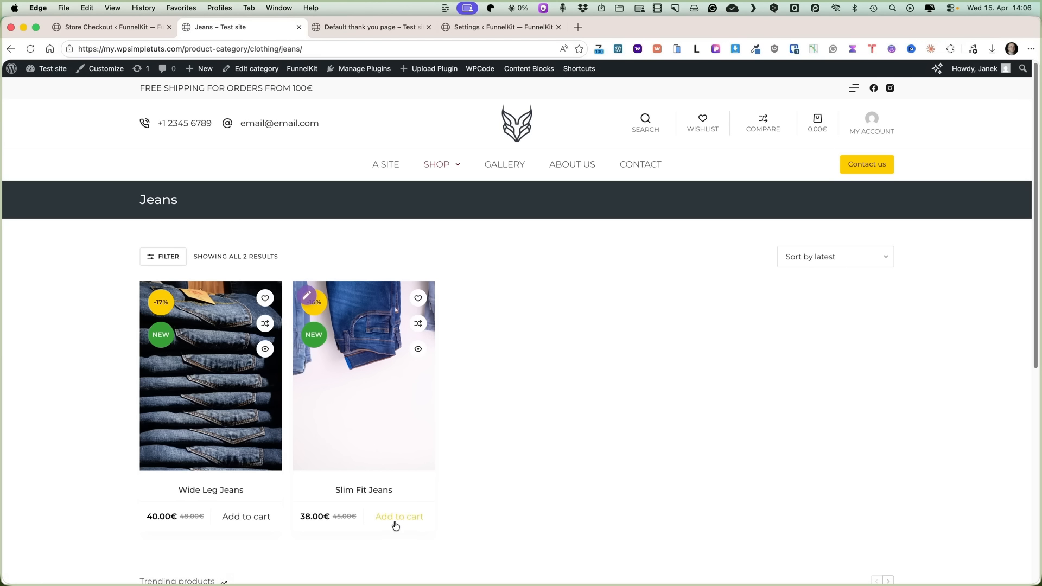
left_click(396, 518)
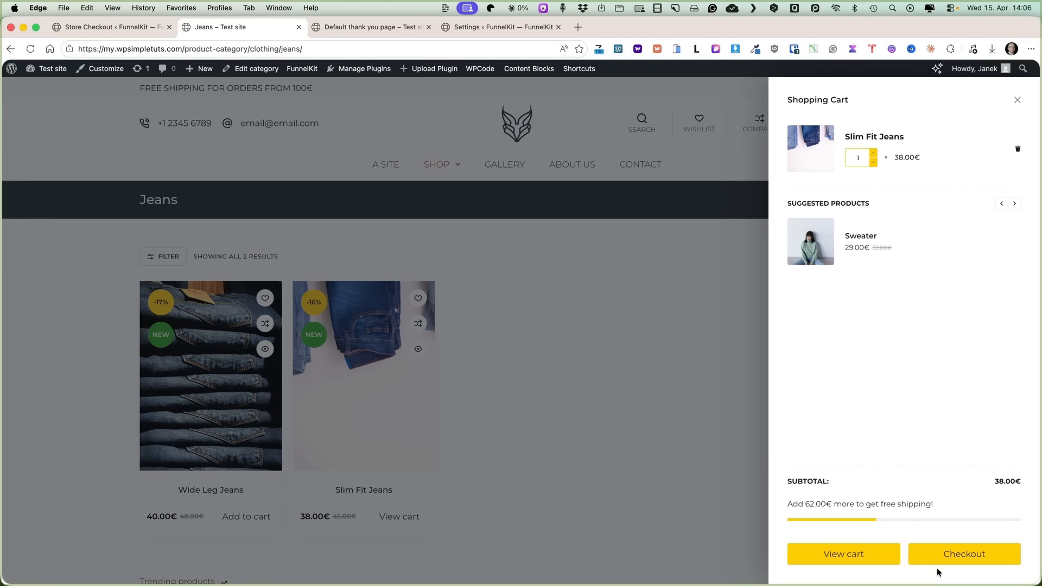
- Proceed to checkout with the Slim Fit Jeans, agree to the terms and conditions, and place the order without the Shoes order bump
left_click(945, 563)
scroll(528, 352, "down", 10)
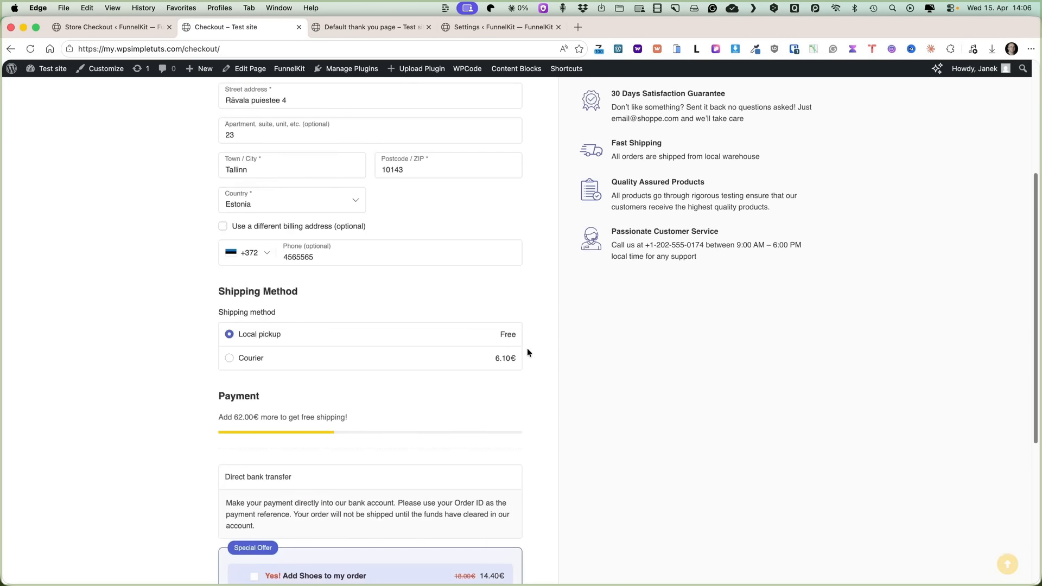
left_click(223, 469)
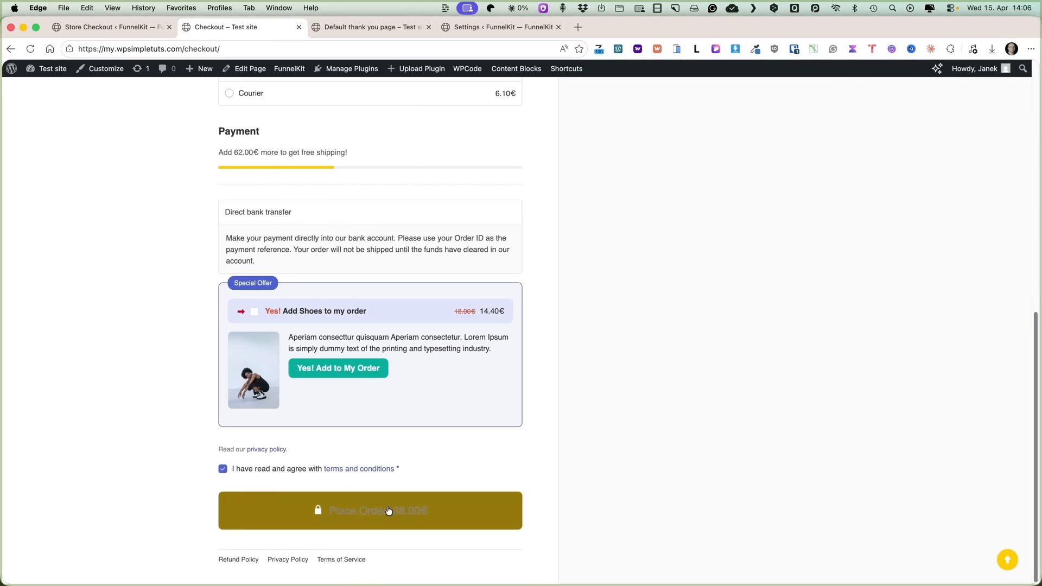
left_click(405, 511)
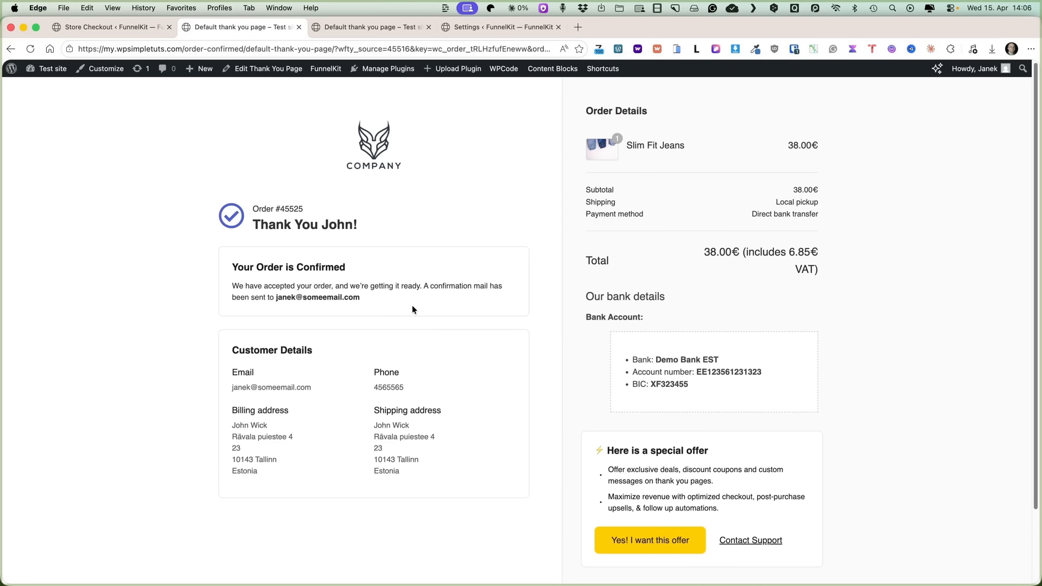
- Return to FunnelKit's checkout steps and review the product and discount settings of the Thsirt offer
left_click(103, 26)
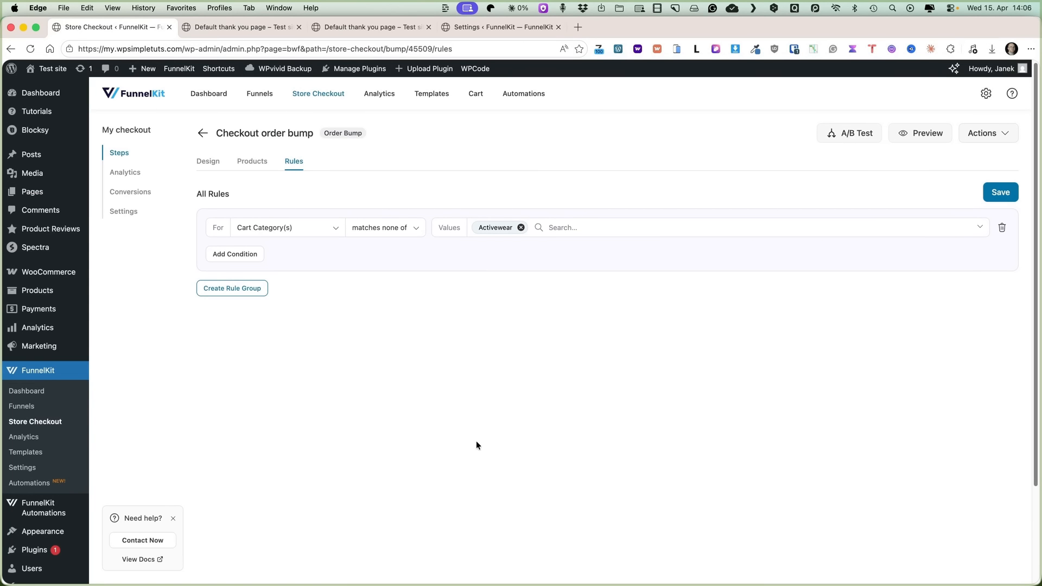
left_click(203, 133)
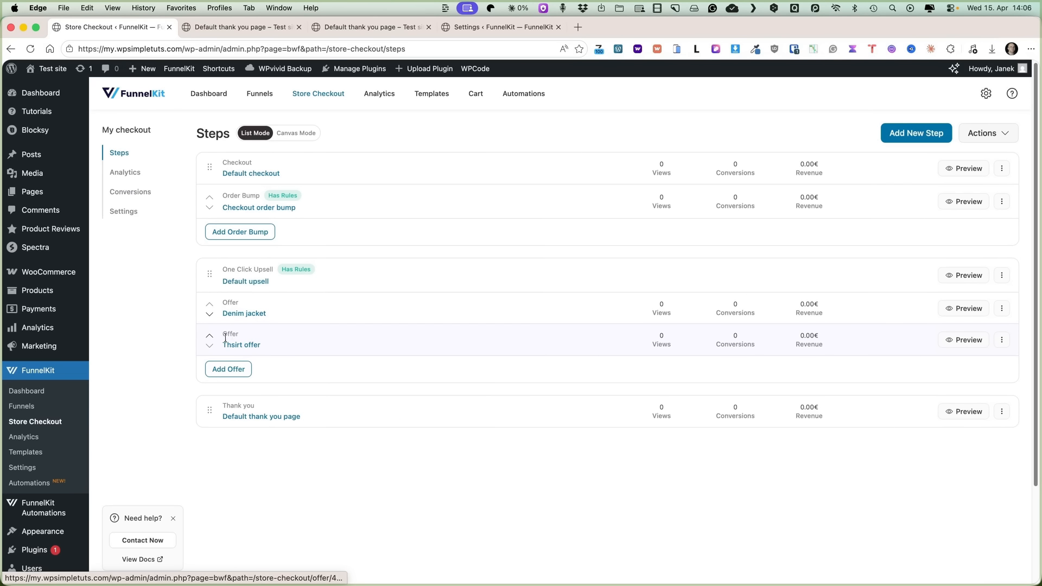
left_click(247, 345)
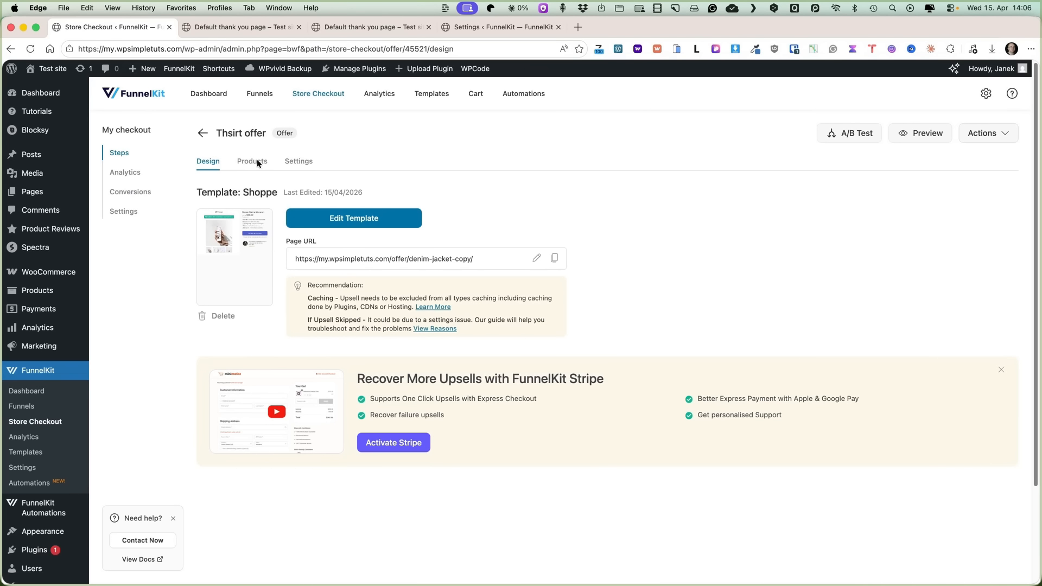
left_click(255, 160)
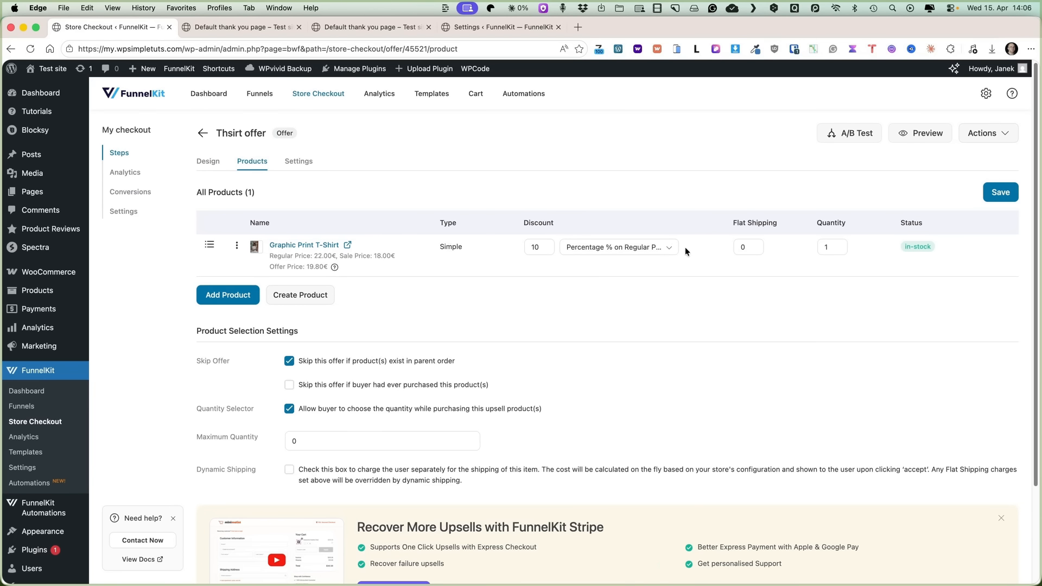
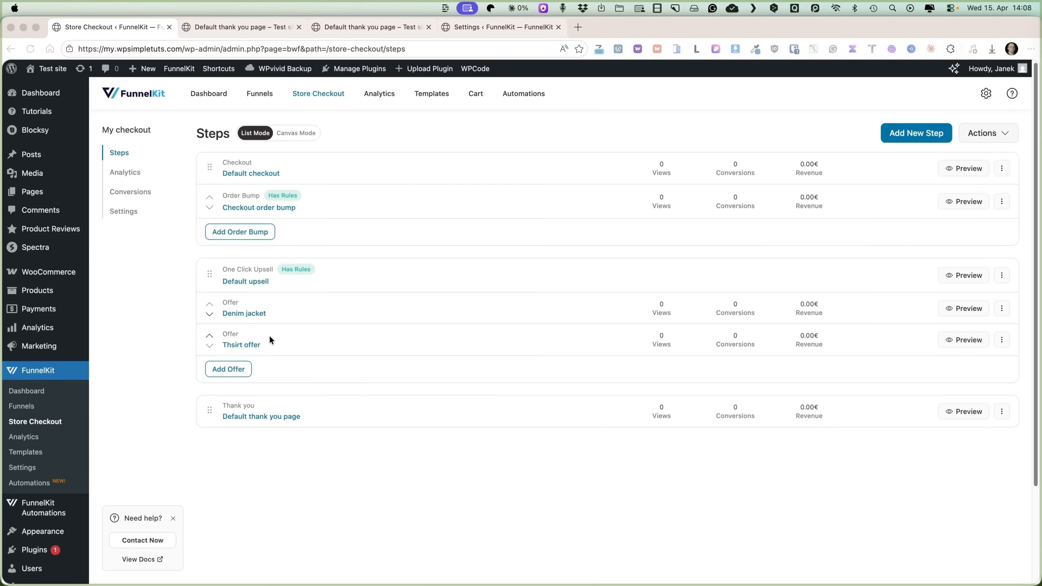
- Duplicate the Thsirt offer and rename the copy "Thsirt offer - Downsell"
left_click(1002, 340)
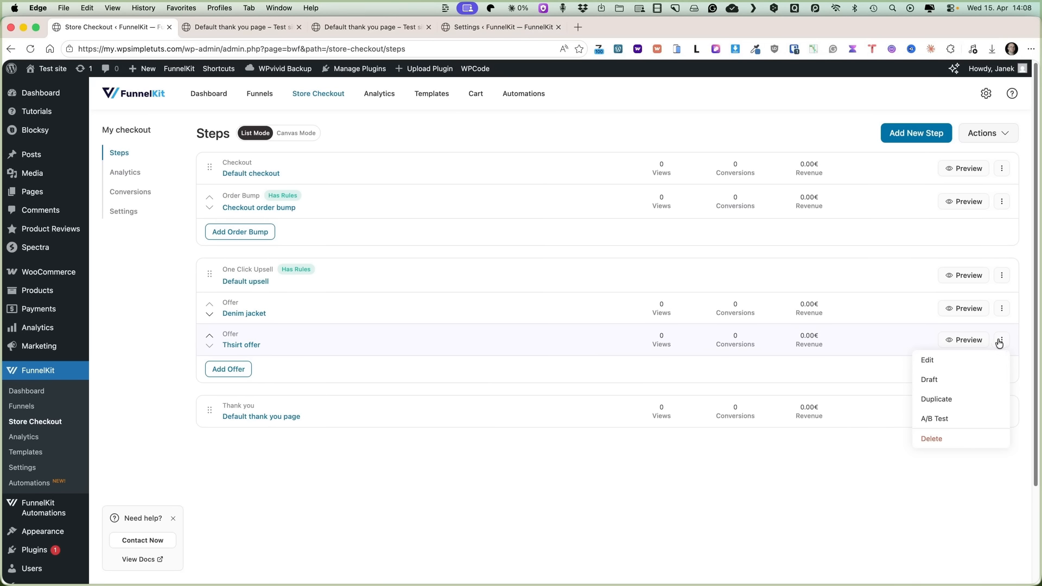
left_click(937, 398)
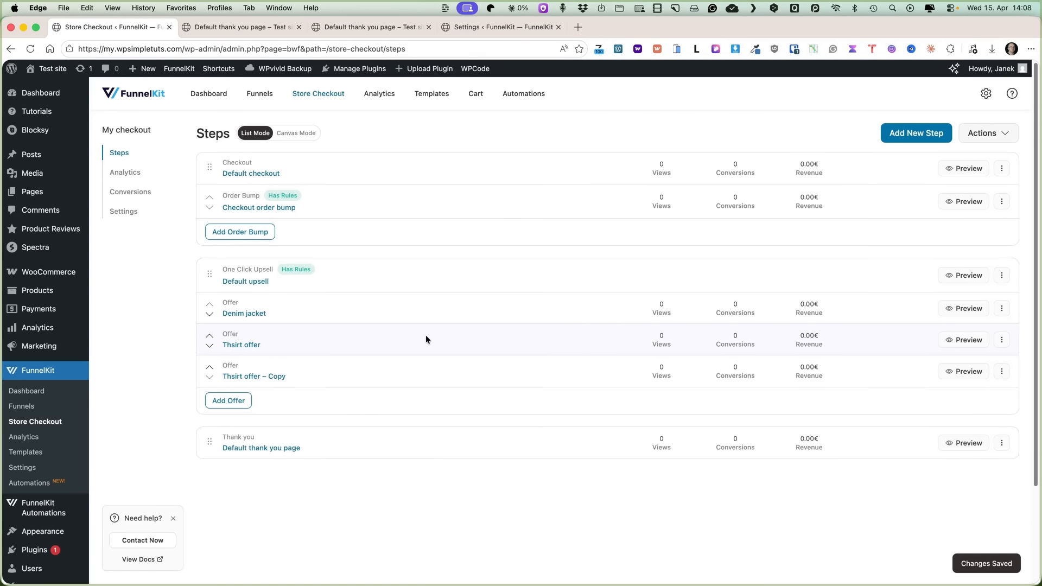
left_click(250, 377)
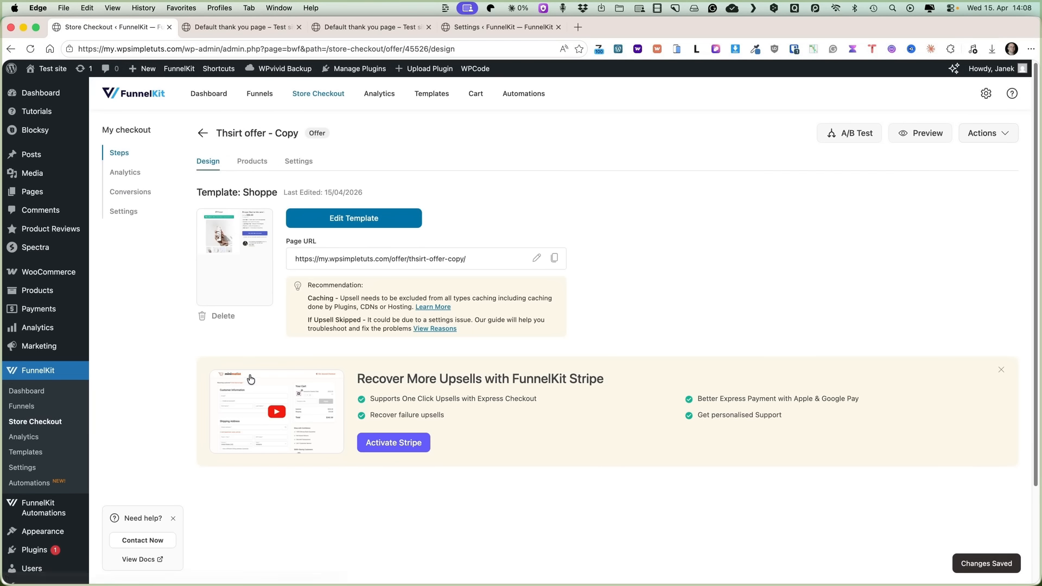
left_click(281, 136)
left_click_drag(299, 136, 276, 134)
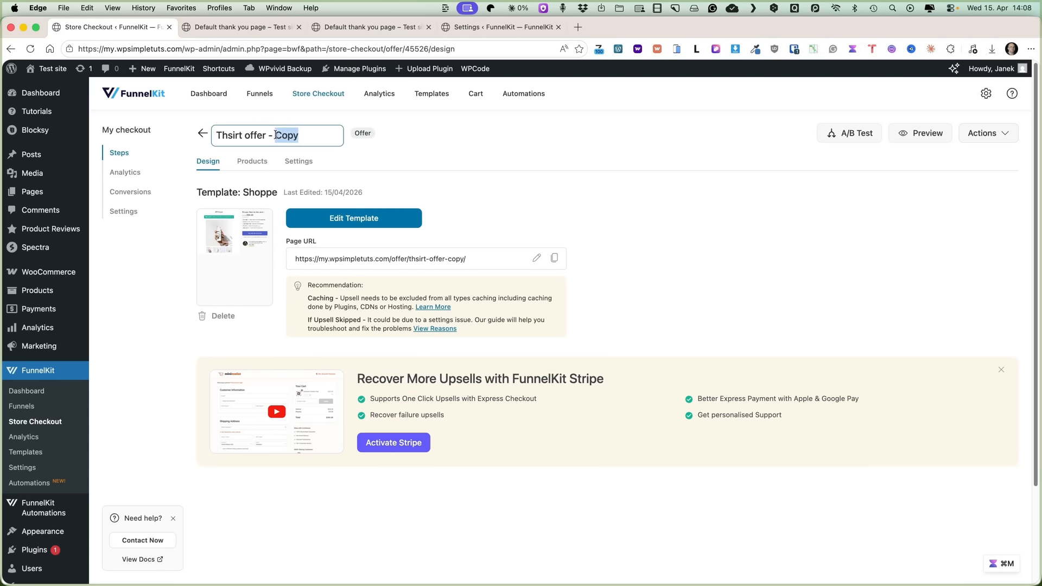
type("Downs")
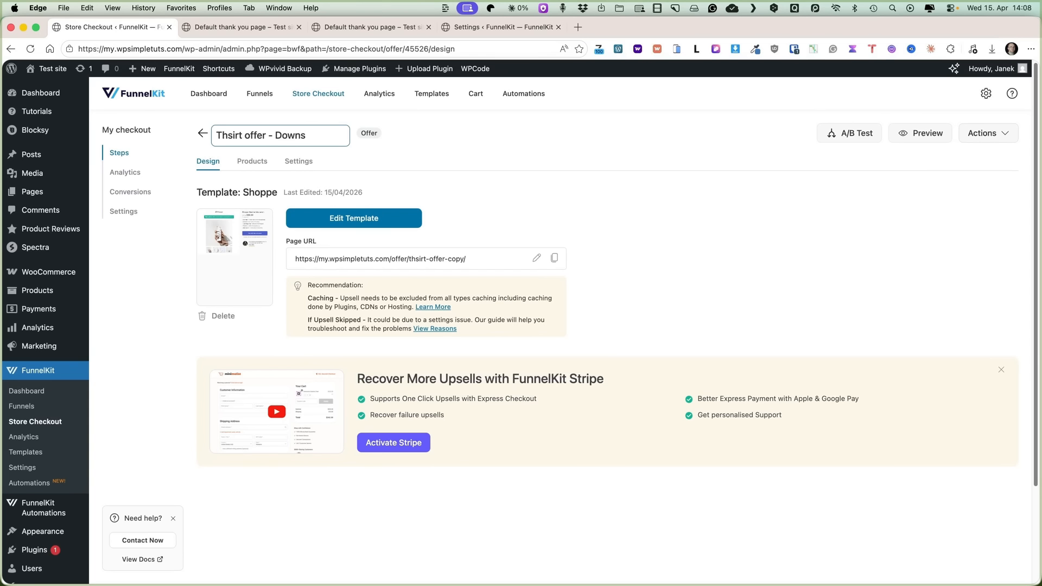
type("ell")
- Set the downsell's Graphic Print T-Shirt discount to 20% on the regular price and save the product settings
left_click(253, 162)
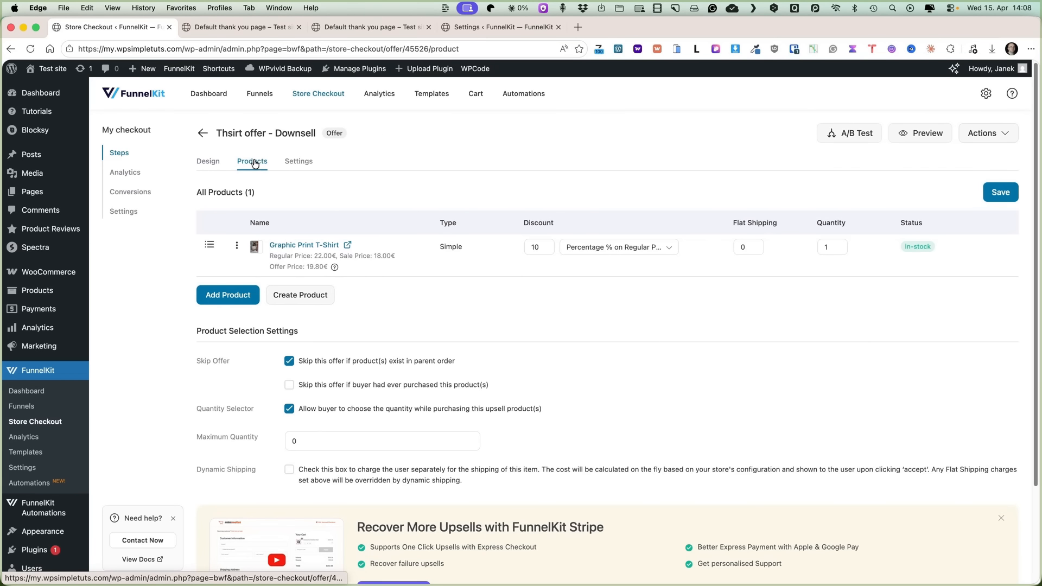
left_click(528, 246)
key("Delete")
type("2")
left_click(990, 198)
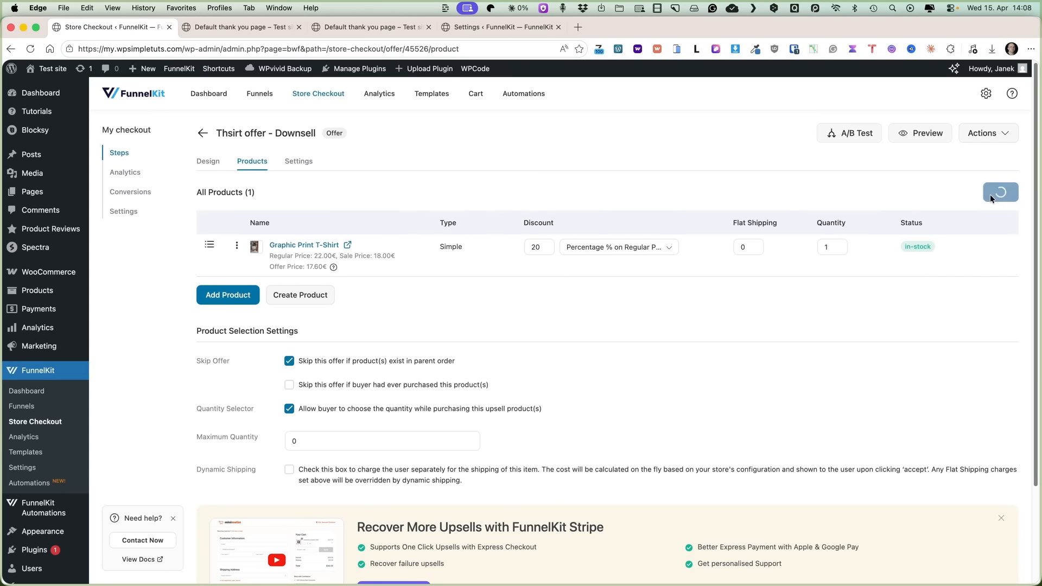
- In the downsell's template, center the "LAST CHANCE TO GET 20% OFF" heading, save the page, and return to the funnel
left_click(208, 162)
left_click(344, 214)
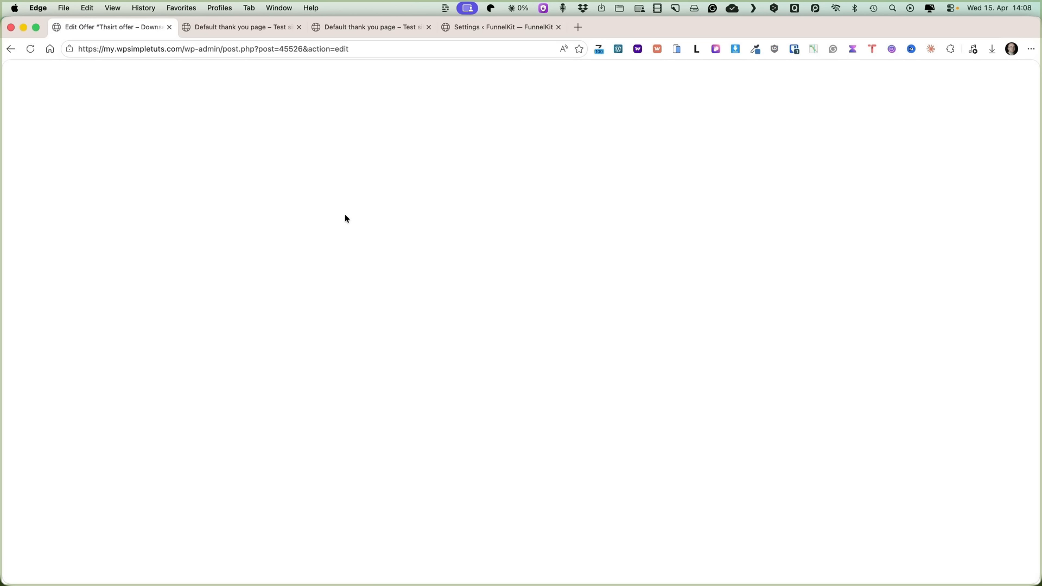
left_click(344, 214)
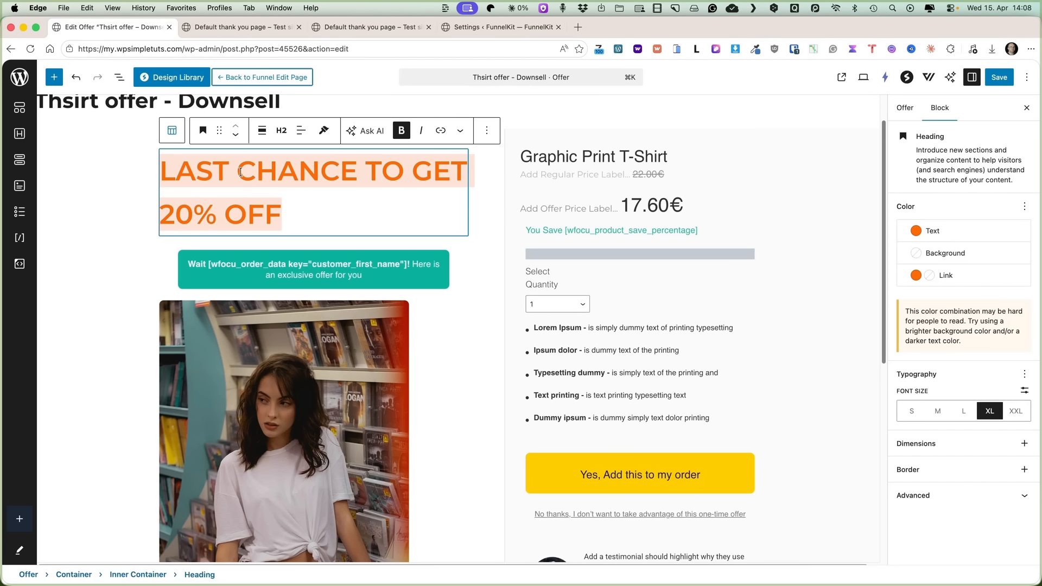
left_click(302, 133)
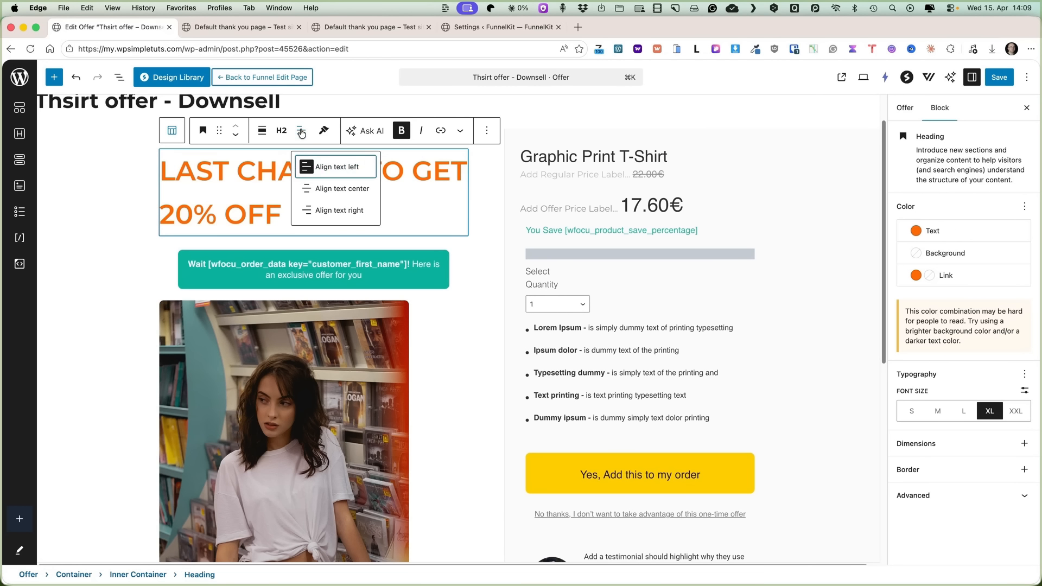
left_click(317, 190)
left_click(998, 77)
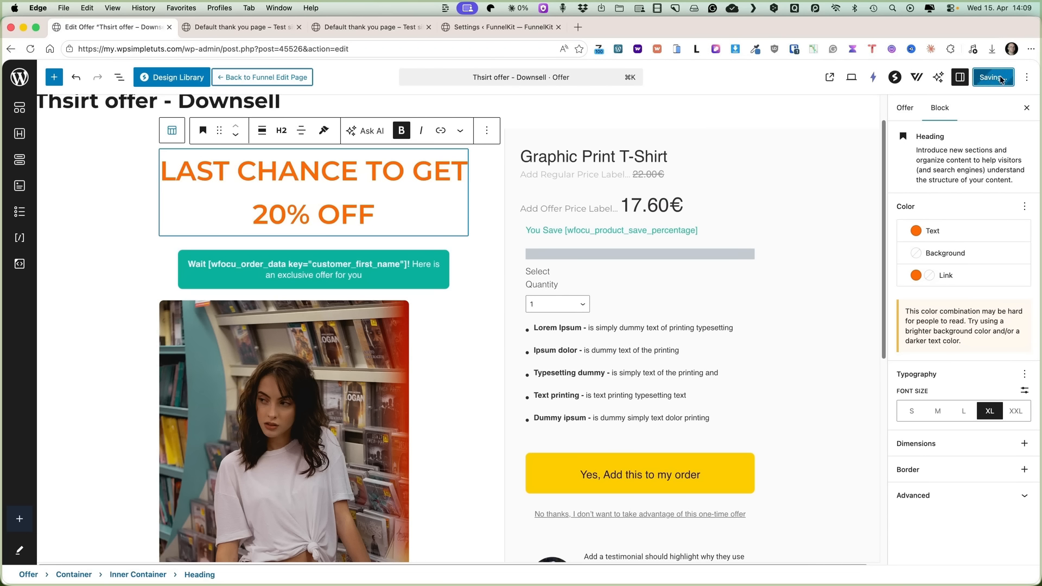
left_click(237, 79)
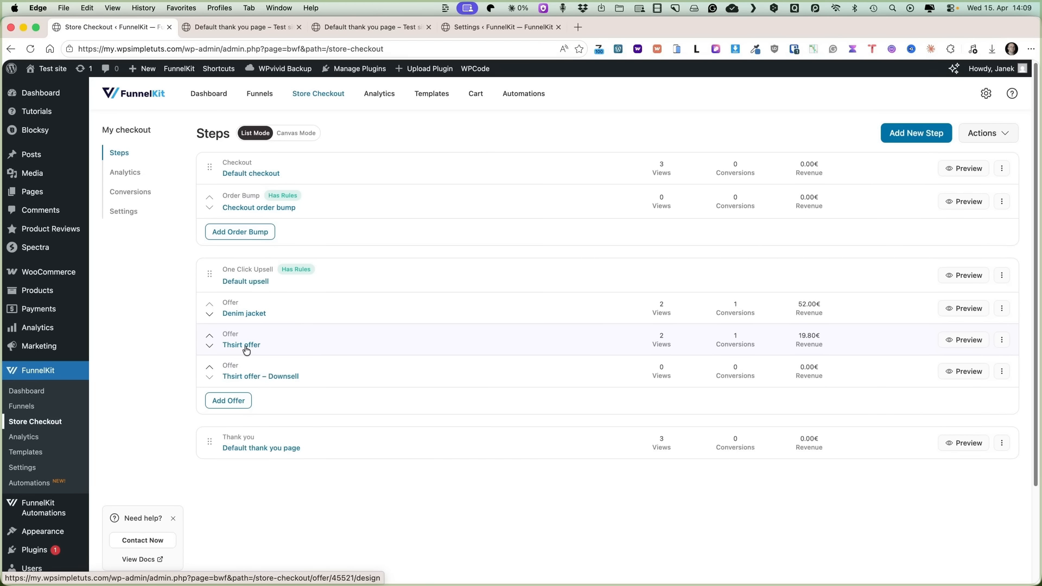
- In the original Thsirt offer's product settings, redirect buyers to the Thank You Page on acceptance
left_click(242, 344)
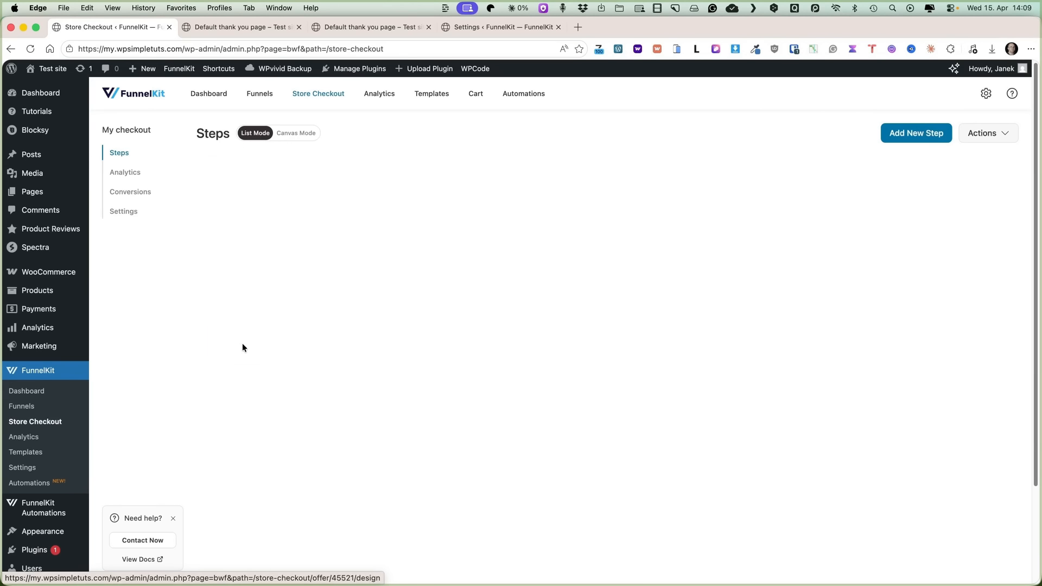
left_click(252, 163)
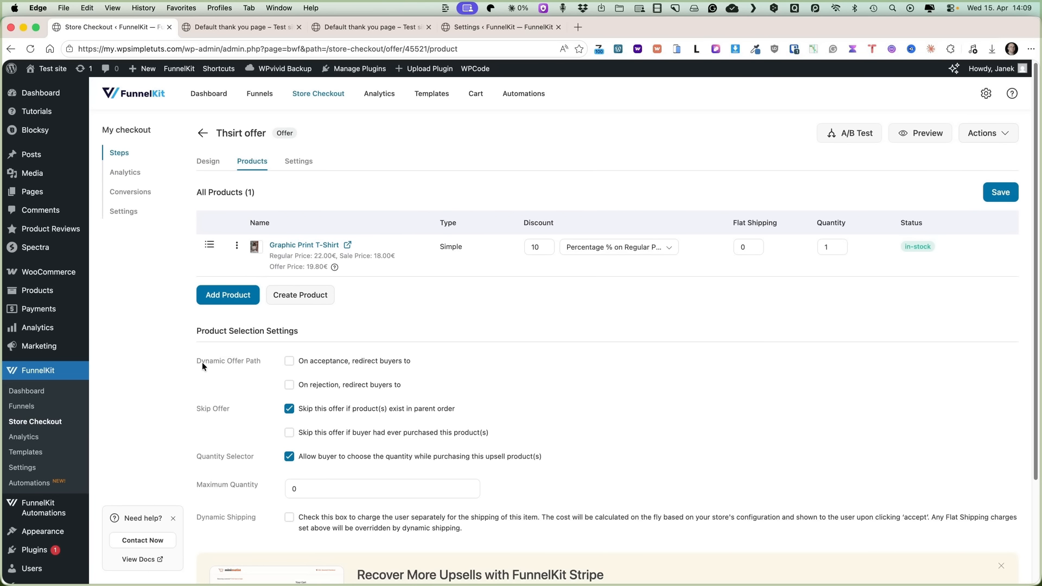
left_click(323, 366)
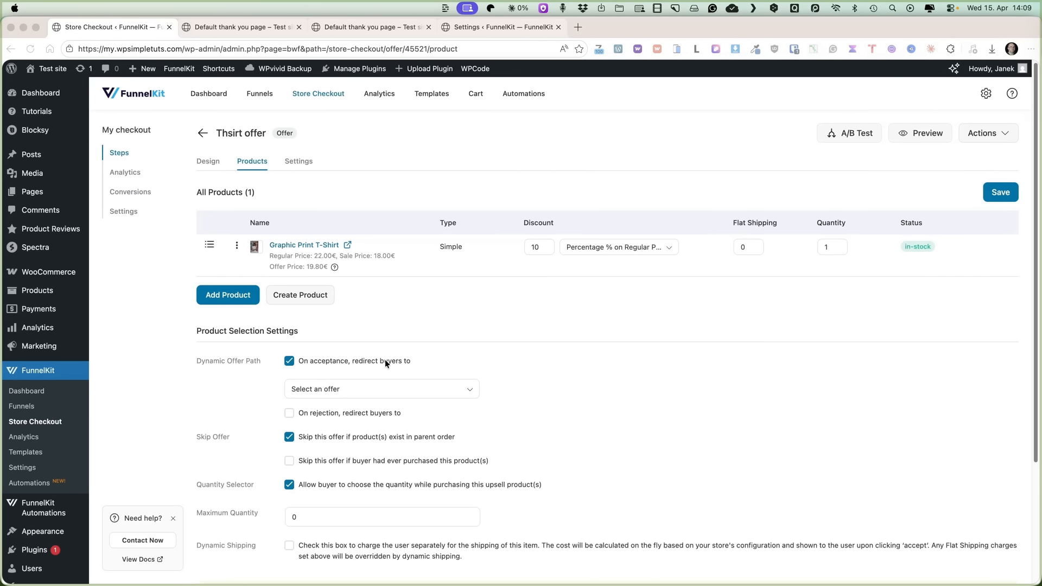
left_click(369, 385)
left_click(366, 386)
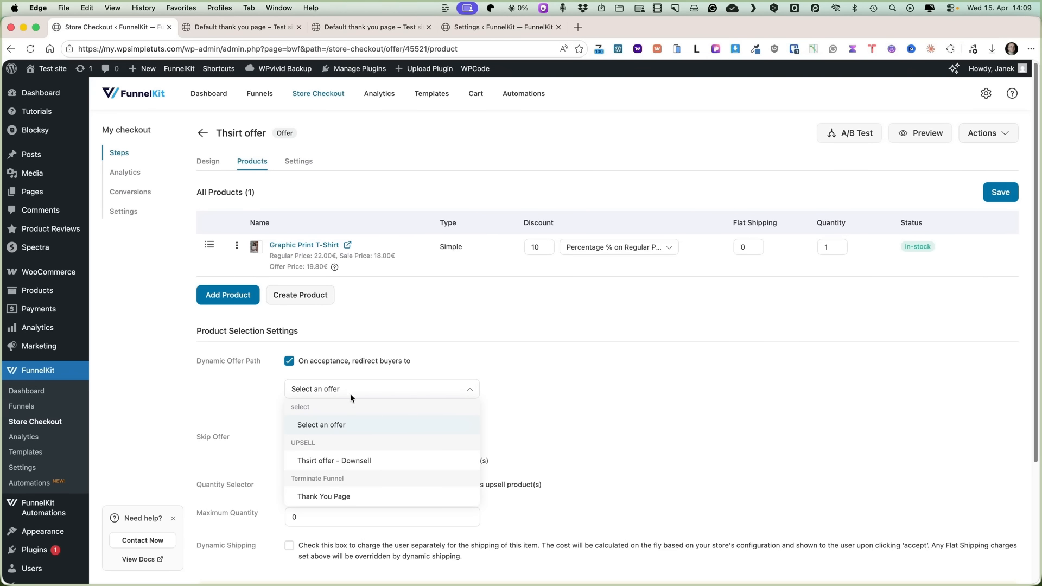
left_click(319, 496)
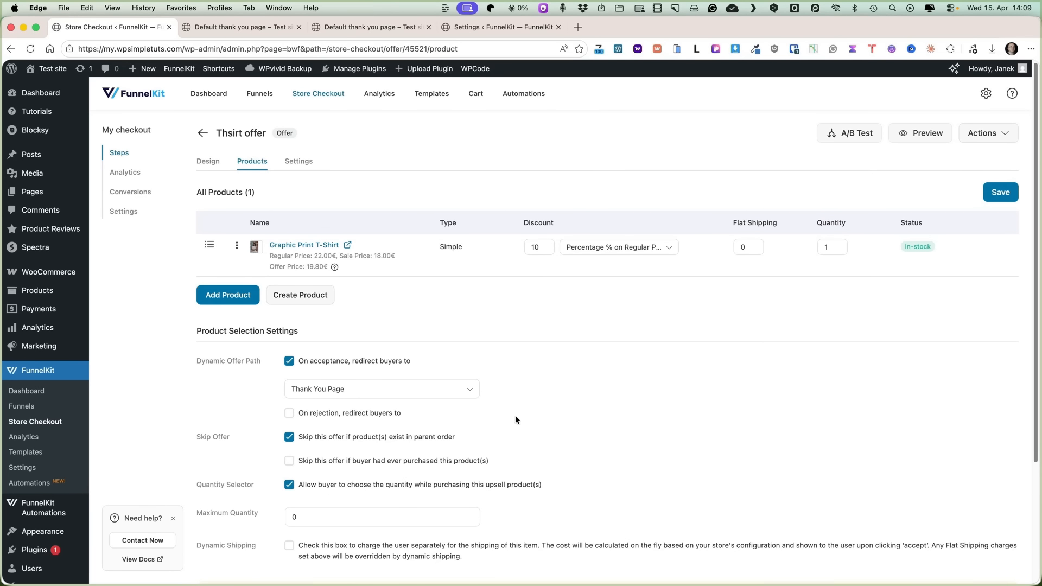
- Redirect buyers who reject the Thsirt offer to Thsirt offer - Downsell, save, and return to the checkout steps
scroll(324, 374, "down", 2)
left_click(324, 373)
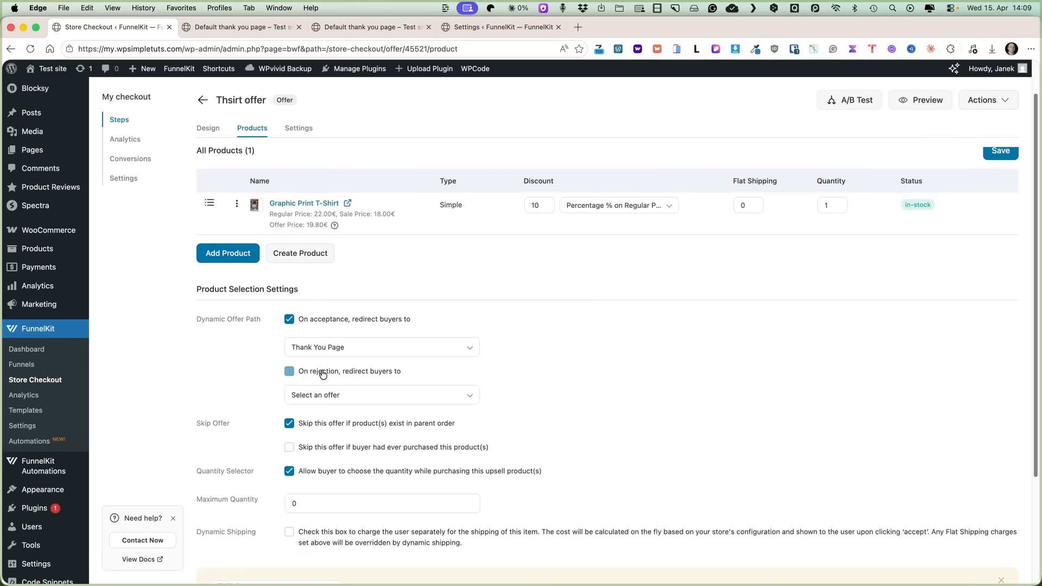
left_click(344, 392)
left_click(331, 468)
left_click(202, 101)
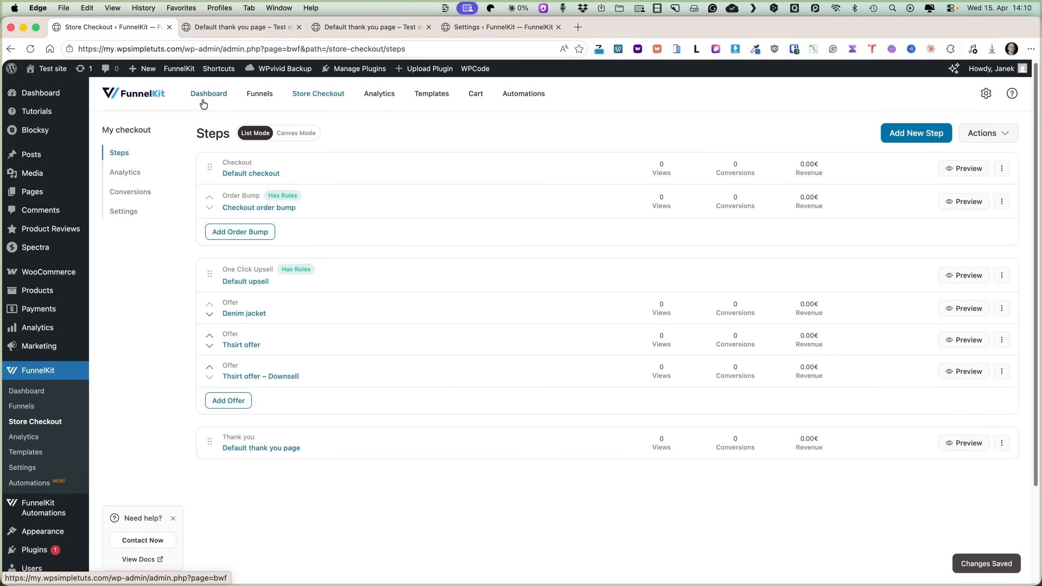
- Switch the checkout steps to Canvas Mode and examine the funnel flow from Default checkout down to Default upsell
left_click(294, 134)
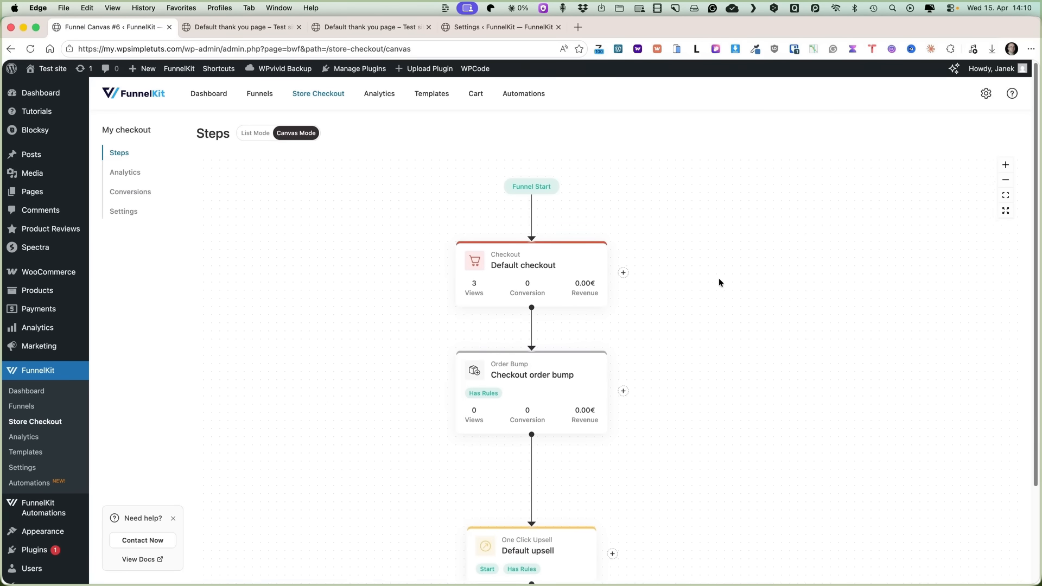
left_click_drag(718, 279, 707, 259)
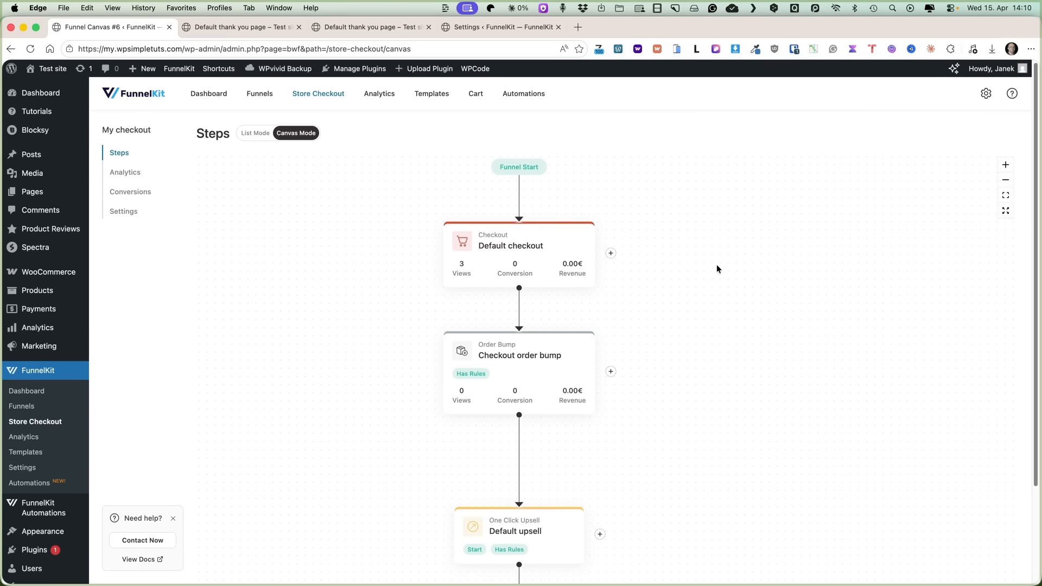
left_click(1006, 180)
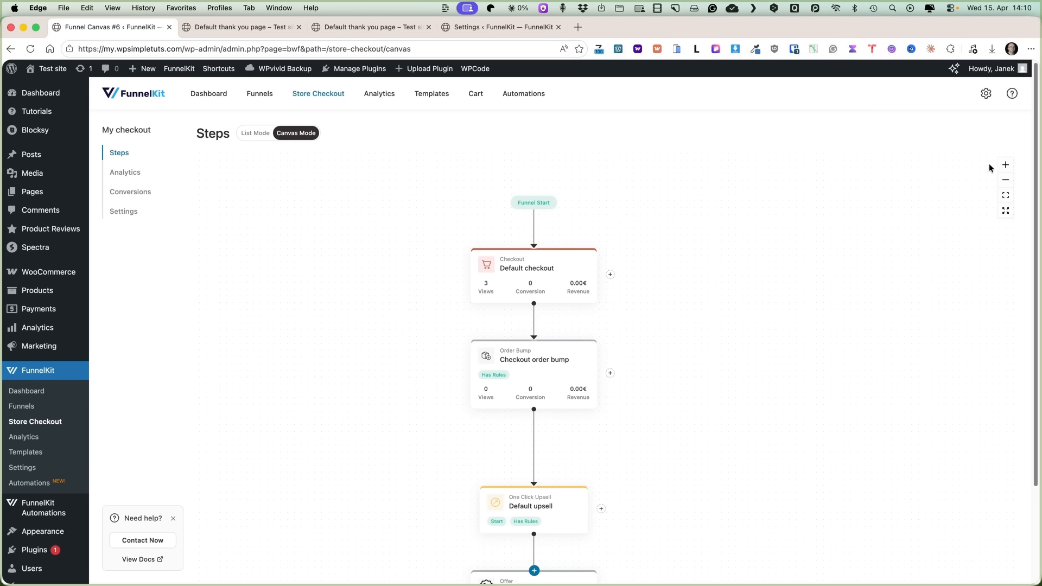
left_click(1005, 164)
left_click(1005, 164)
left_click_drag(727, 270, 711, 313)
mouse_move(479, 250)
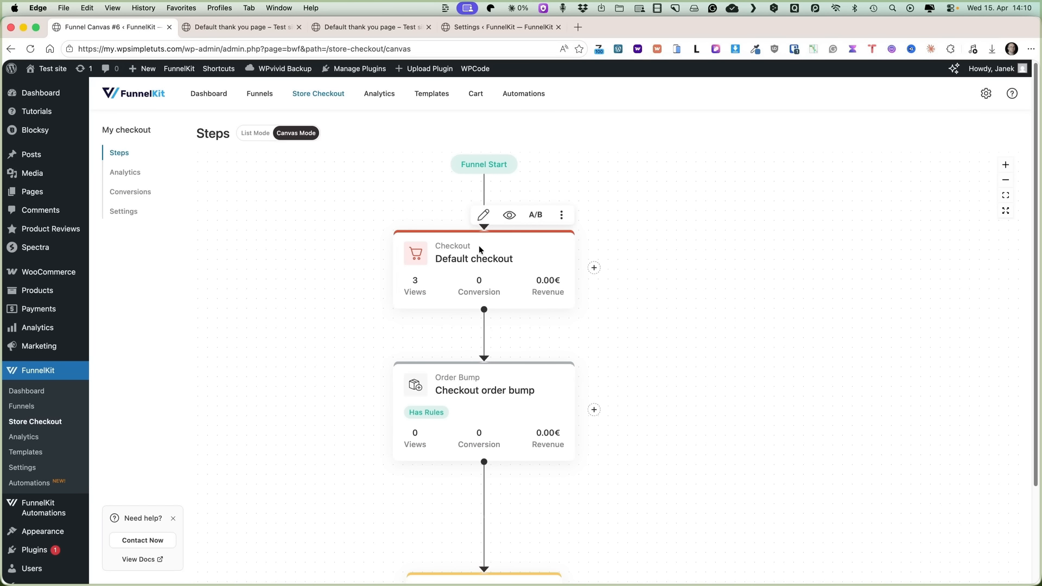
left_click_drag(675, 391, 685, 258)
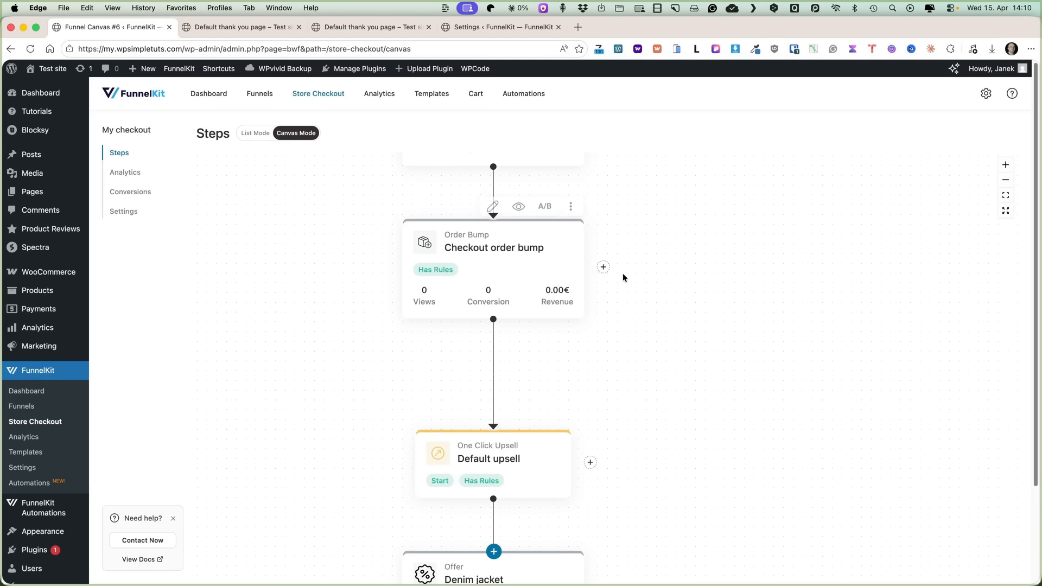
- Review the Checkout order bump's rules from the canvas, and return to the canvas to inspect the upsell part of the flow
mouse_move(470, 255)
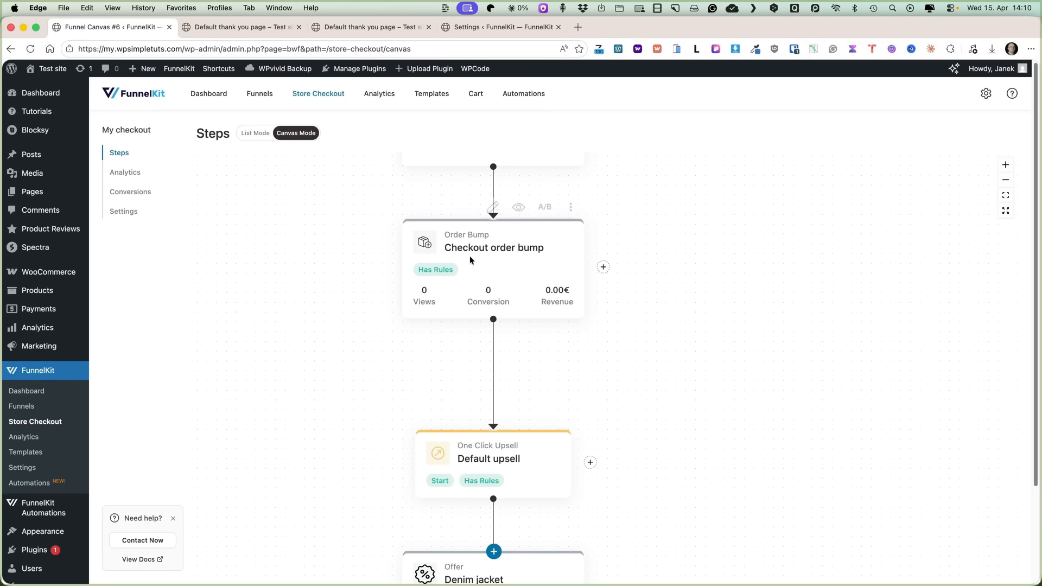
left_click(438, 270)
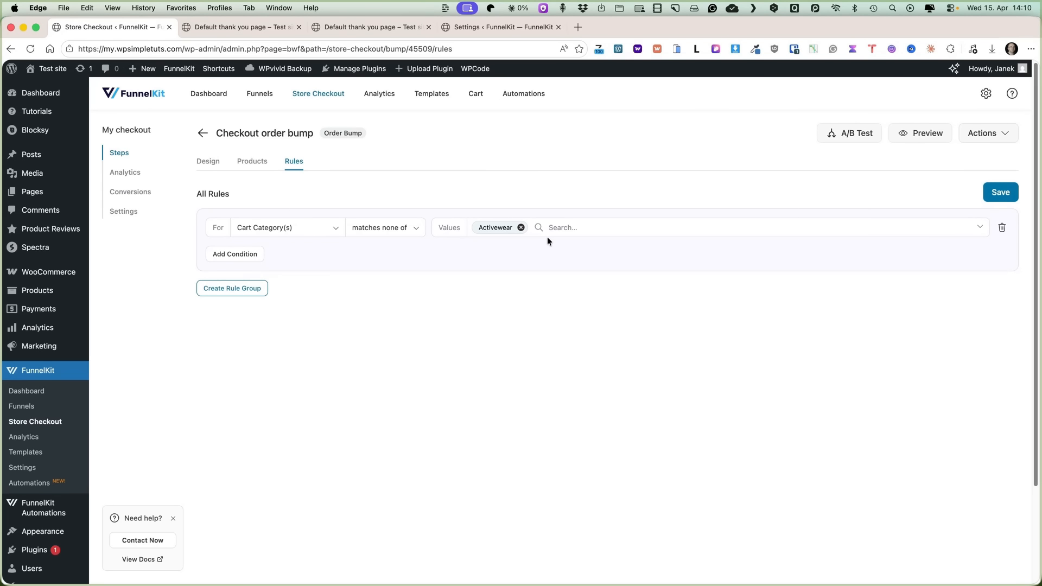
key("super+Left")
left_click_drag(836, 323, 748, 265)
scroll(742, 255, "up", 3)
left_click_drag(702, 292, 701, 321)
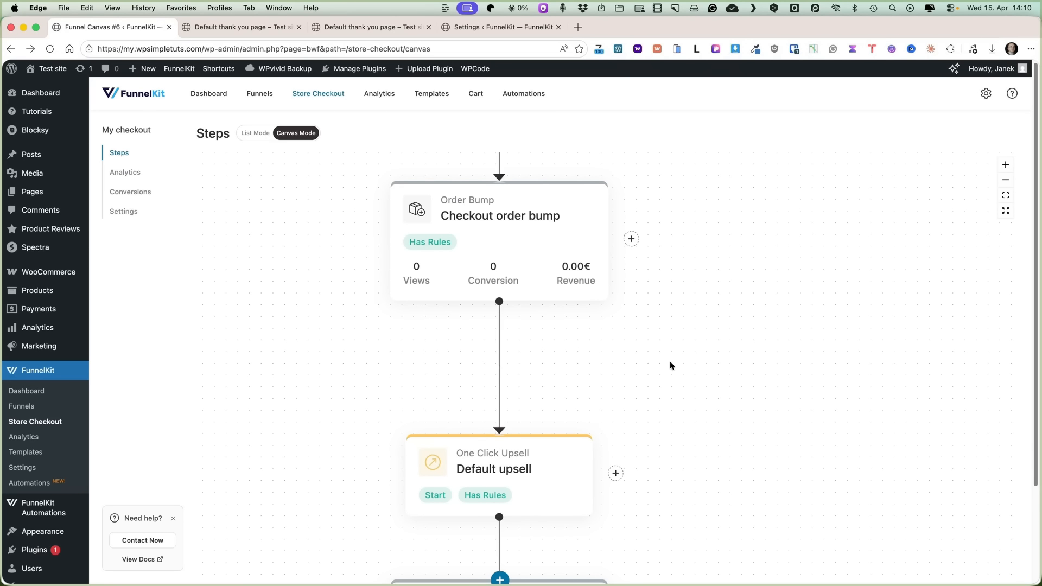
- Examine the canvas flow from Default upsell through the Denim jacket offer and its accept and reject paths to Thsirt offer
left_click_drag(670, 360, 677, 188)
mouse_move(564, 252)
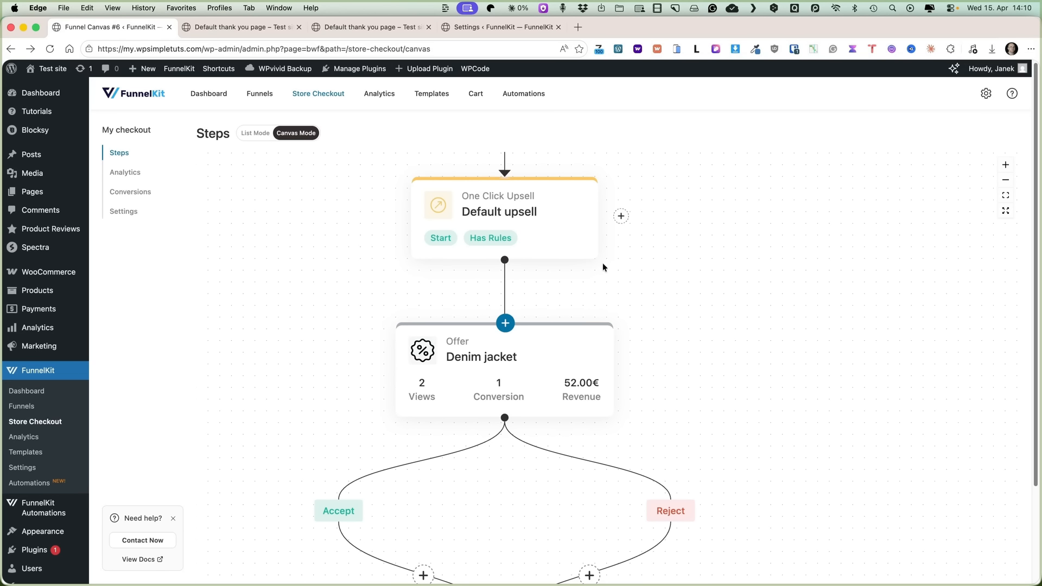
scroll(672, 274, "down", 2)
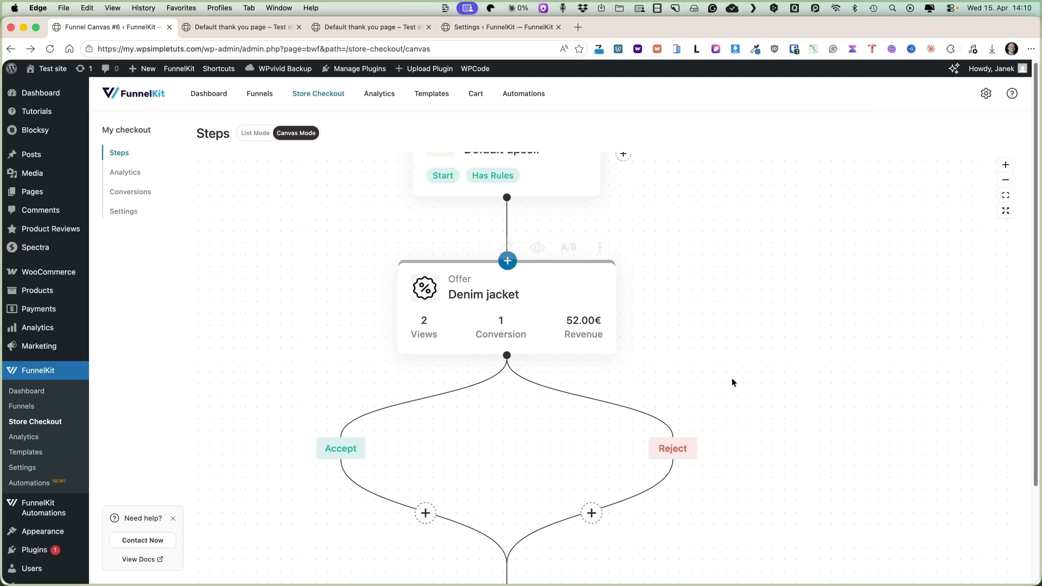
scroll(730, 314, "down", 5)
scroll(721, 239, "up", 1)
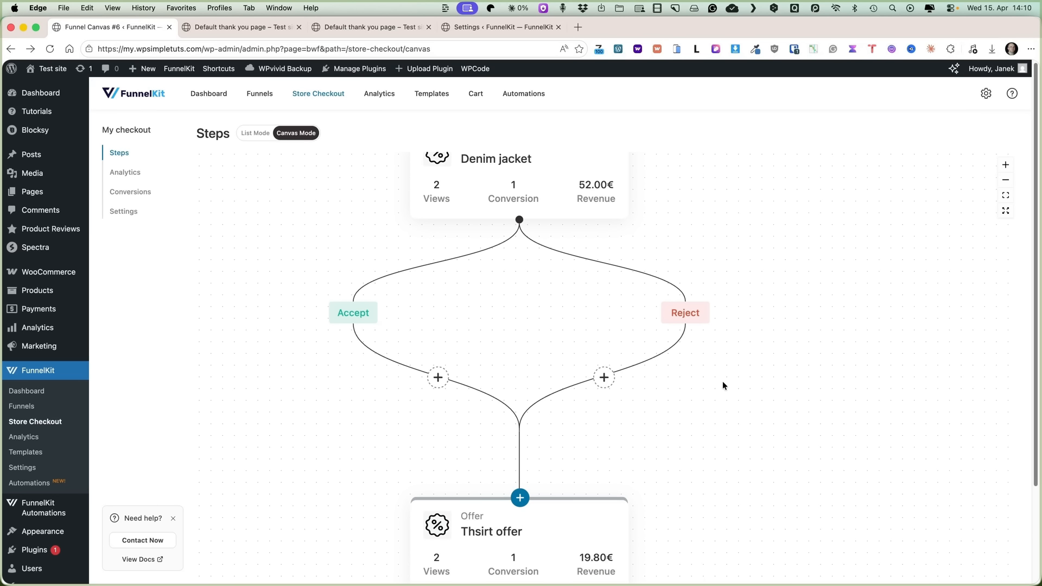
scroll(715, 379, "down", 7)
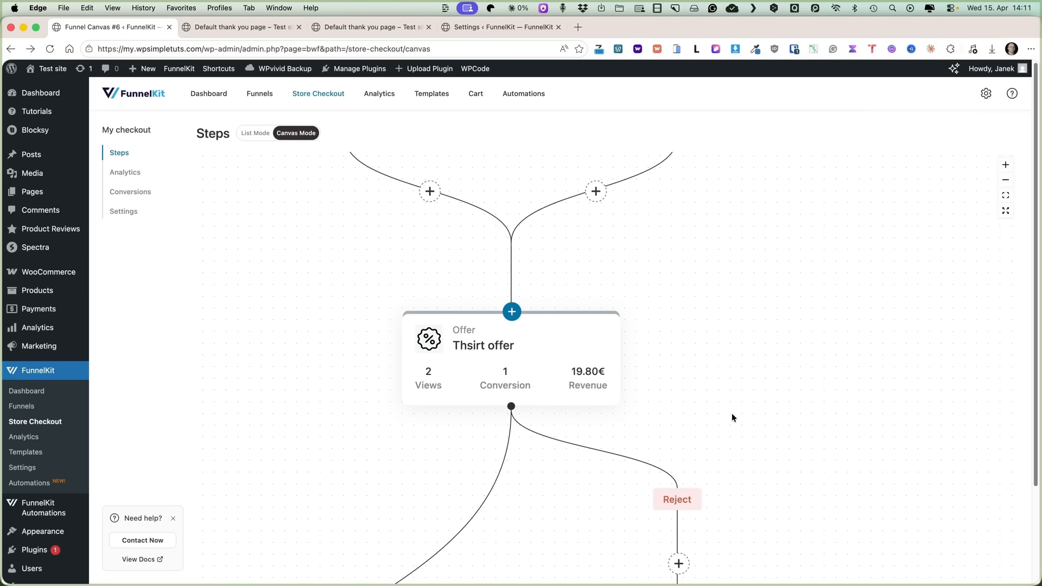
left_click_drag(731, 414, 754, 273)
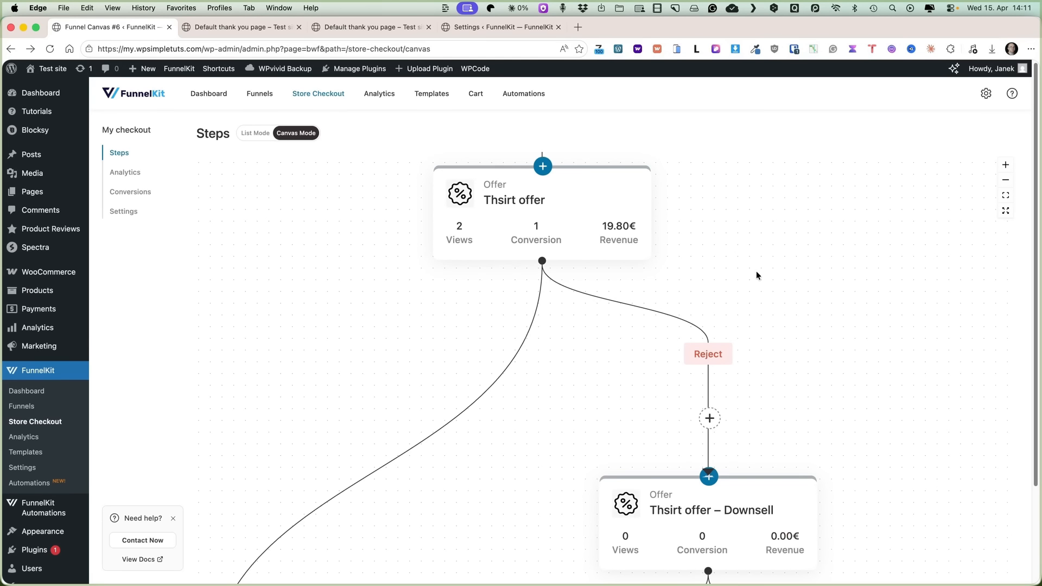
- Follow the Thsirt offer's accept and reject branches through Thsirt offer – Downsell to Default thank you page at the funnel's end
left_click(1003, 182)
left_click_drag(768, 324, 757, 261)
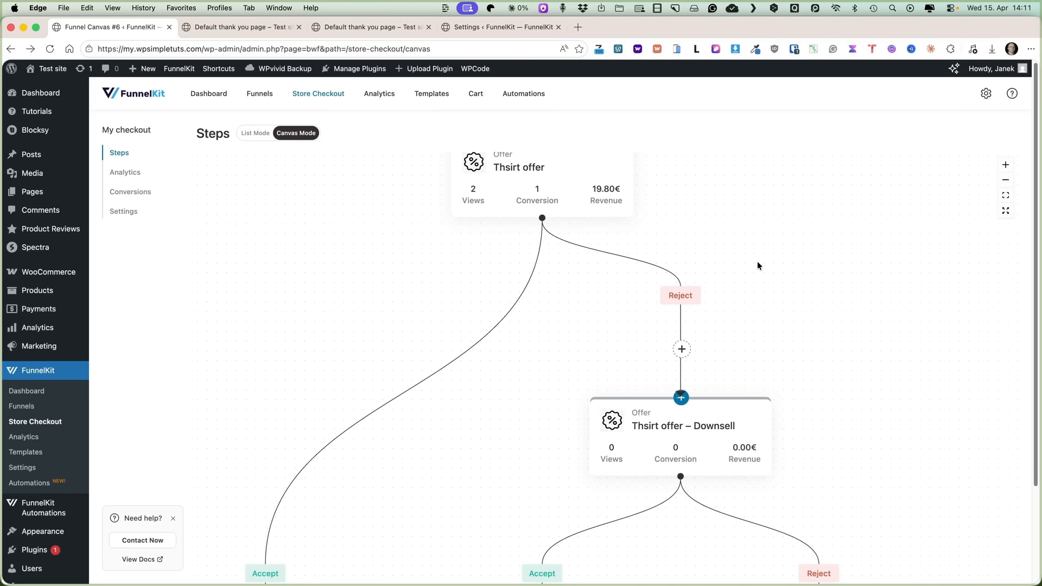
mouse_move(676, 424)
scroll(760, 336, "down", 5)
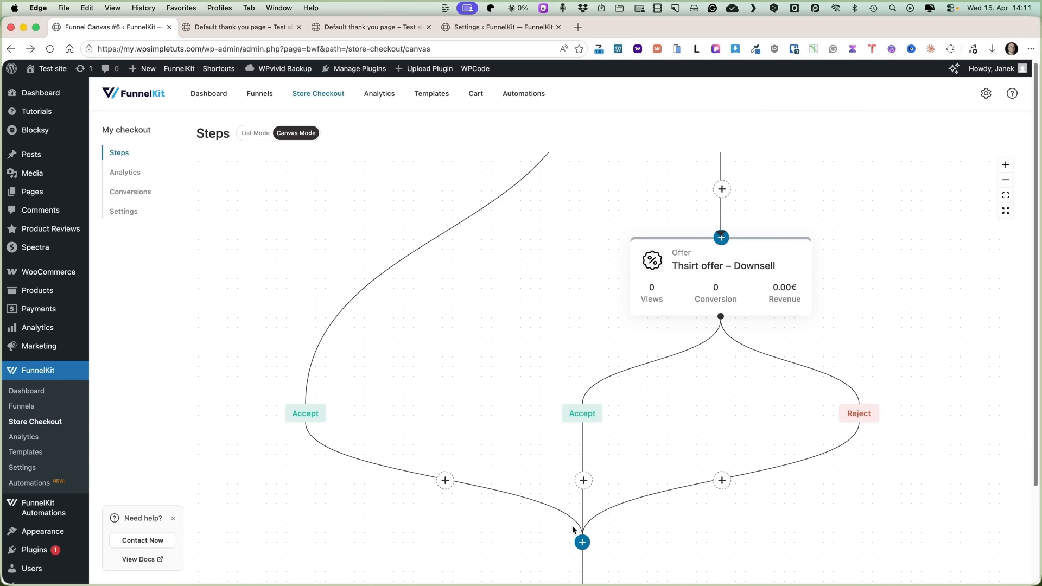
scroll(636, 382, "down", 10)
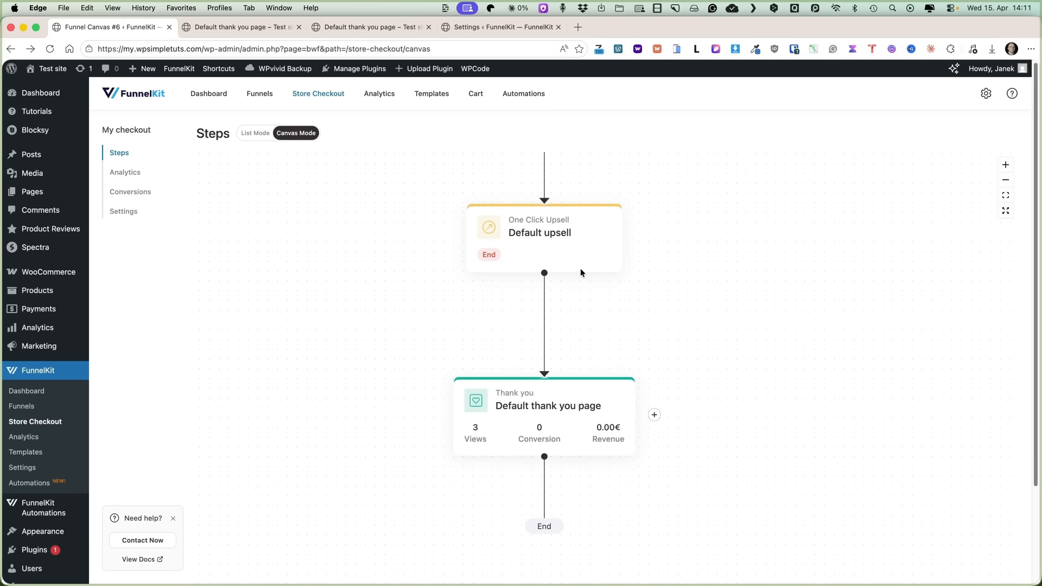
scroll(716, 281, "down", 5)
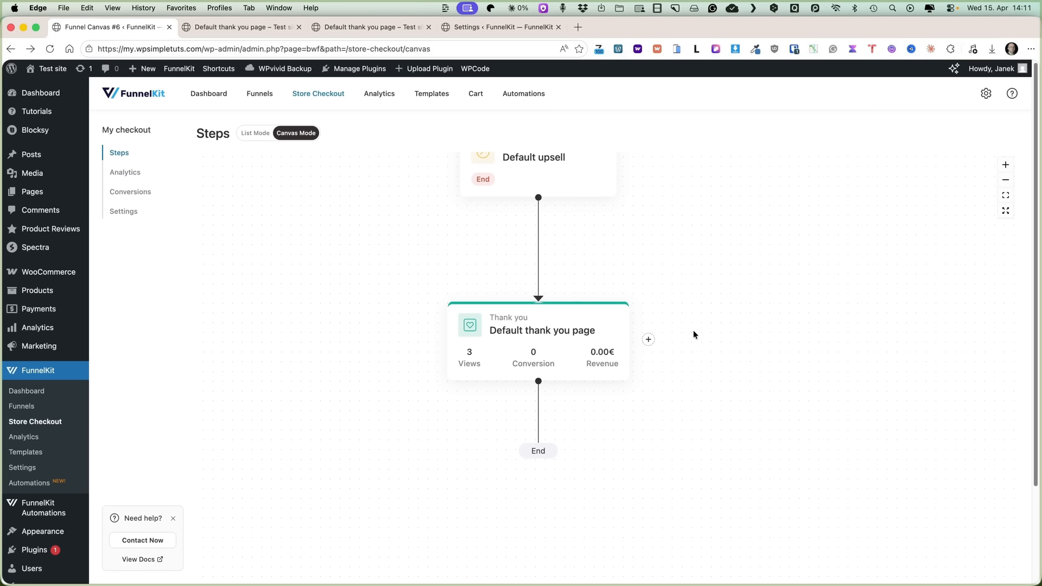
- Return to the start of Default upsell on the canvas and review its rules
scroll(298, 286, "up", 10)
scroll(298, 286, "down", 2)
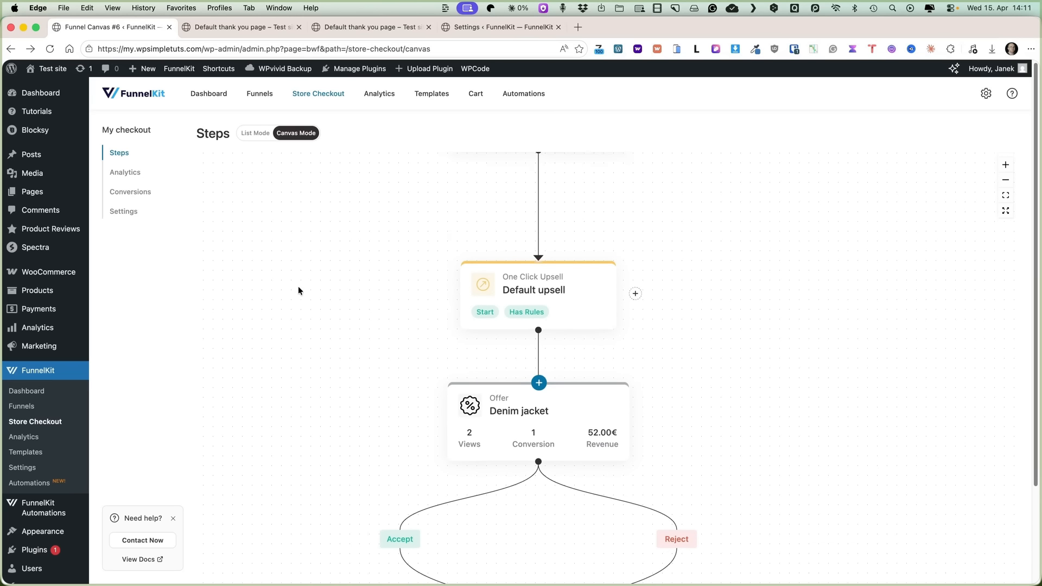
scroll(298, 290, "down", 2)
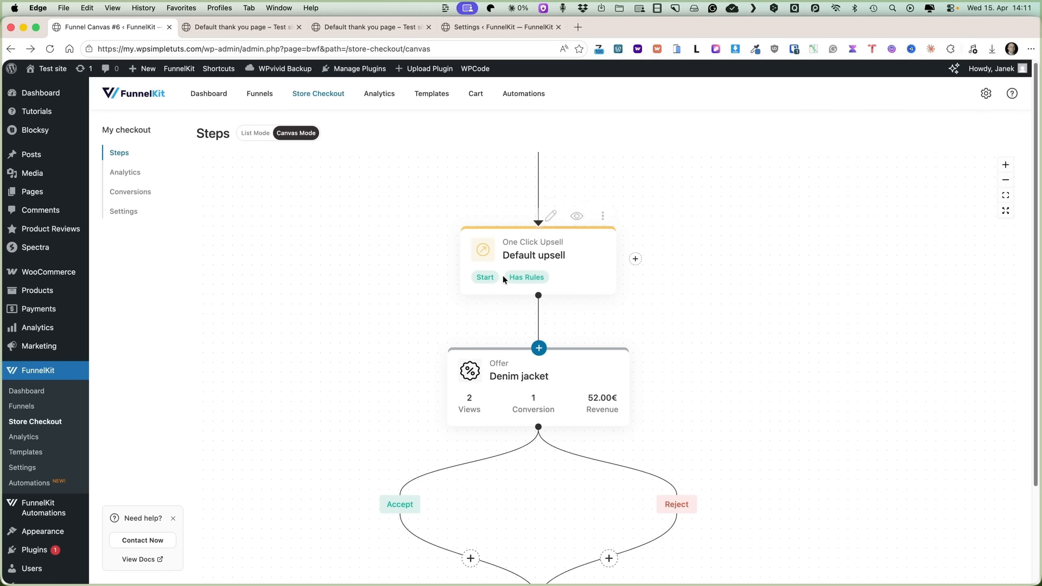
left_click(522, 277)
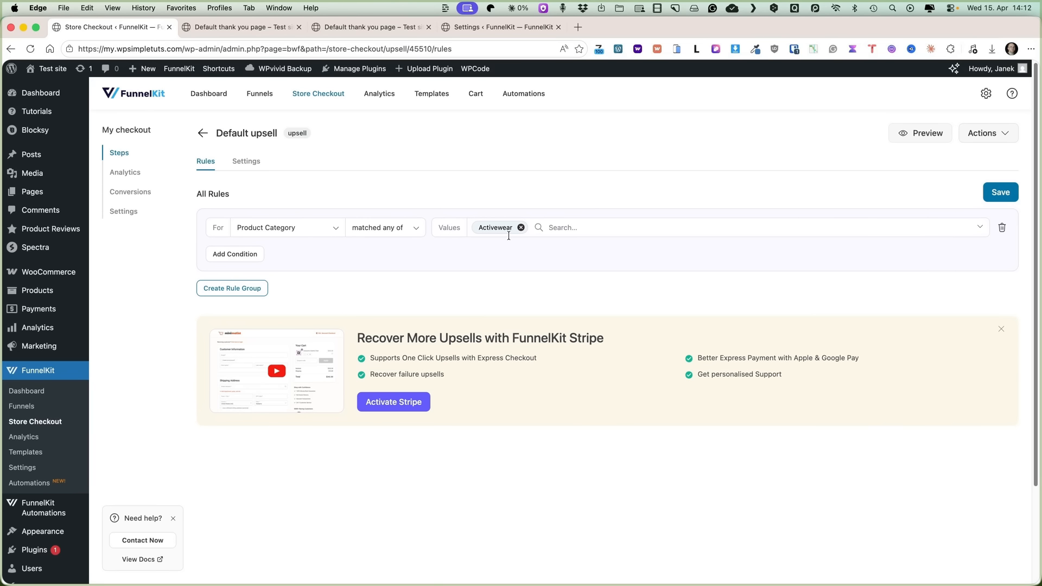
- Open the store's front end, go to the Activewear category, and add Printed Sports Leggings to the cart
left_click(364, 27)
left_click_drag(182, 49, 608, 58)
key("BackSpace")
key("Return")
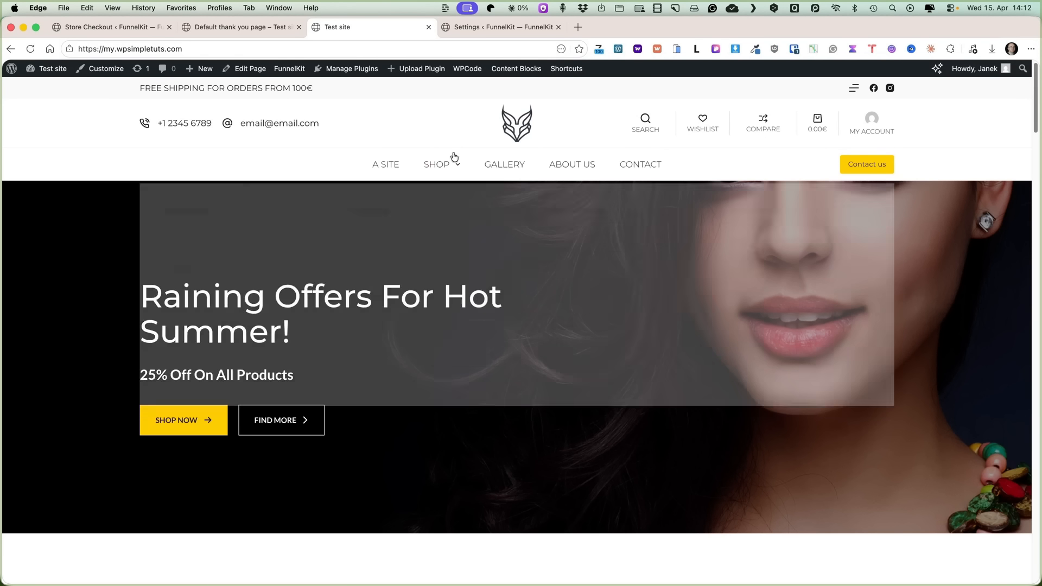
mouse_move(442, 162)
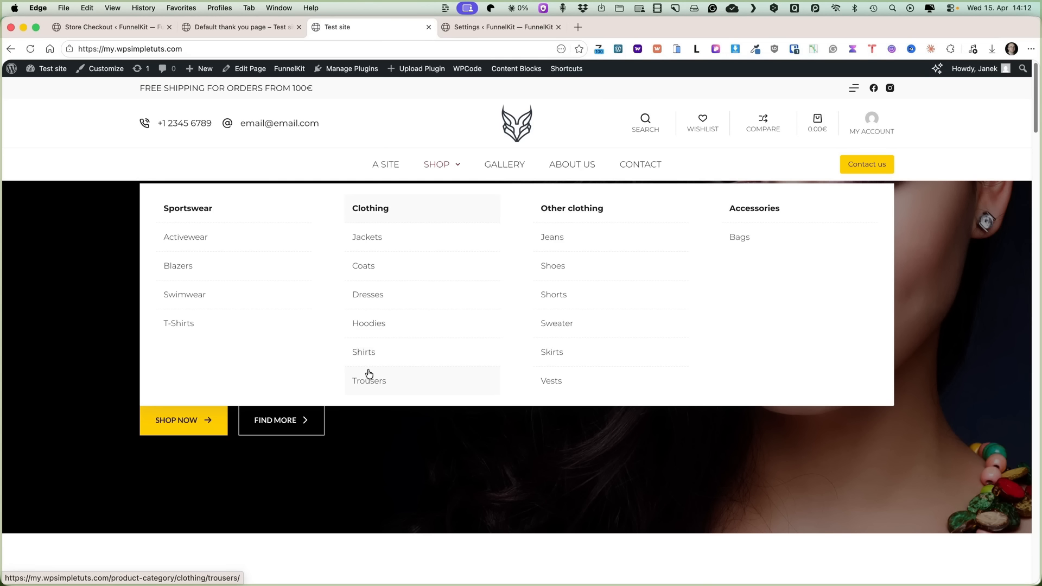
left_click(195, 235)
scroll(549, 427, "down", 2)
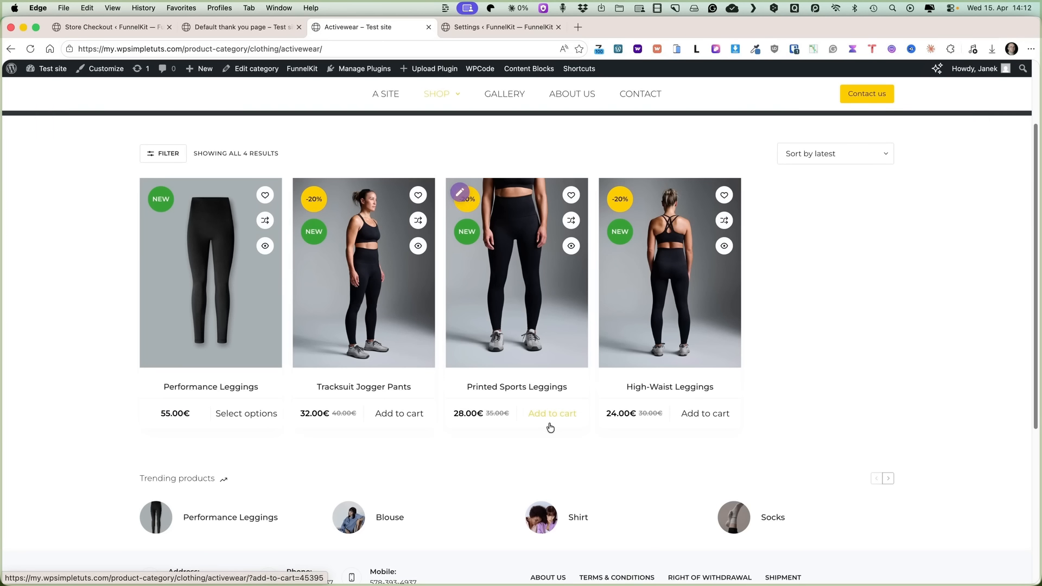
left_click(556, 417)
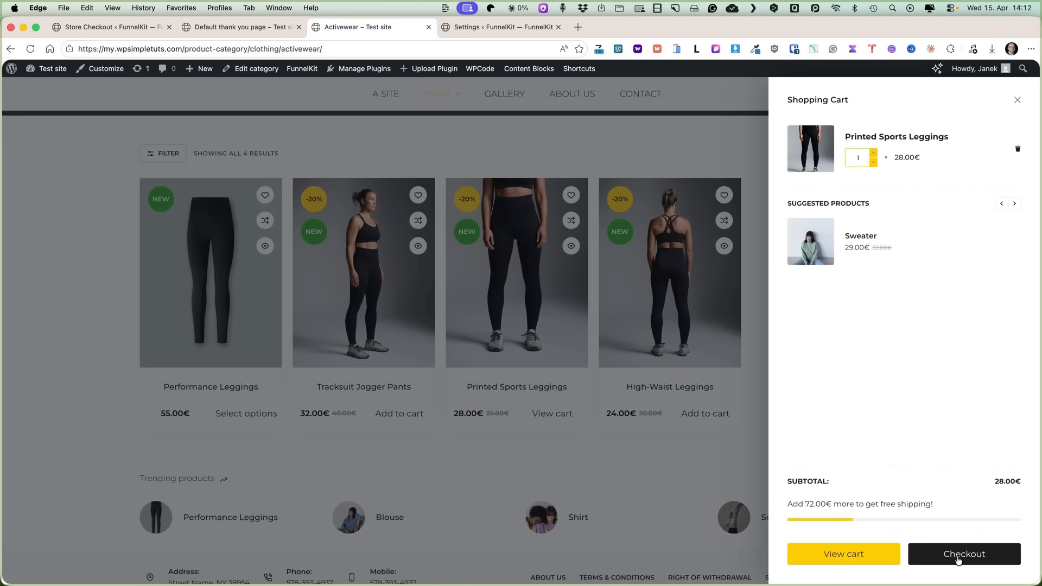
- Proceed to checkout with the leggings and inspect the checkout page for the order bump
left_click(960, 560)
scroll(617, 394, "down", 10)
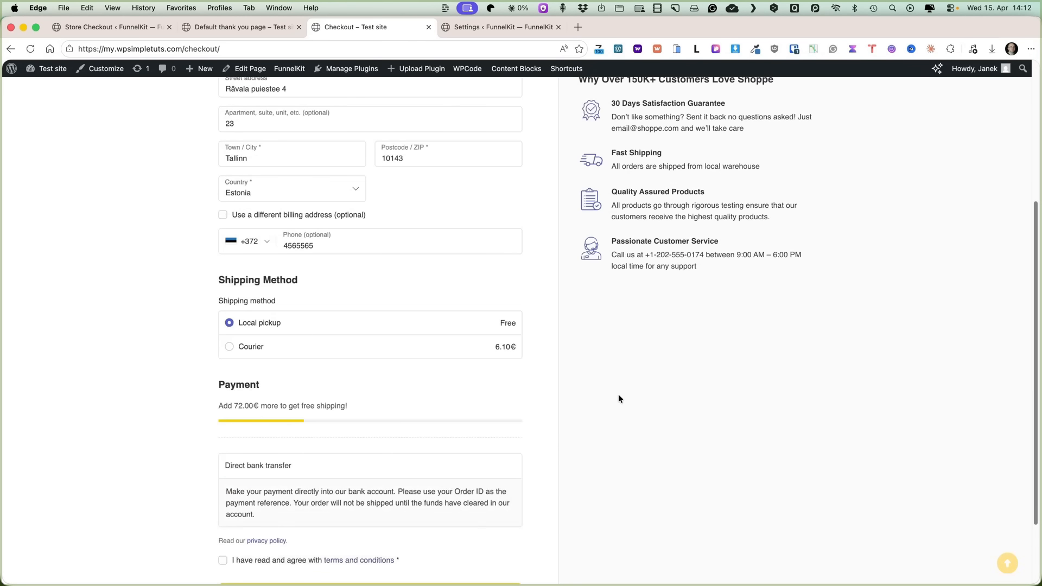
scroll(452, 305, "up", 10)
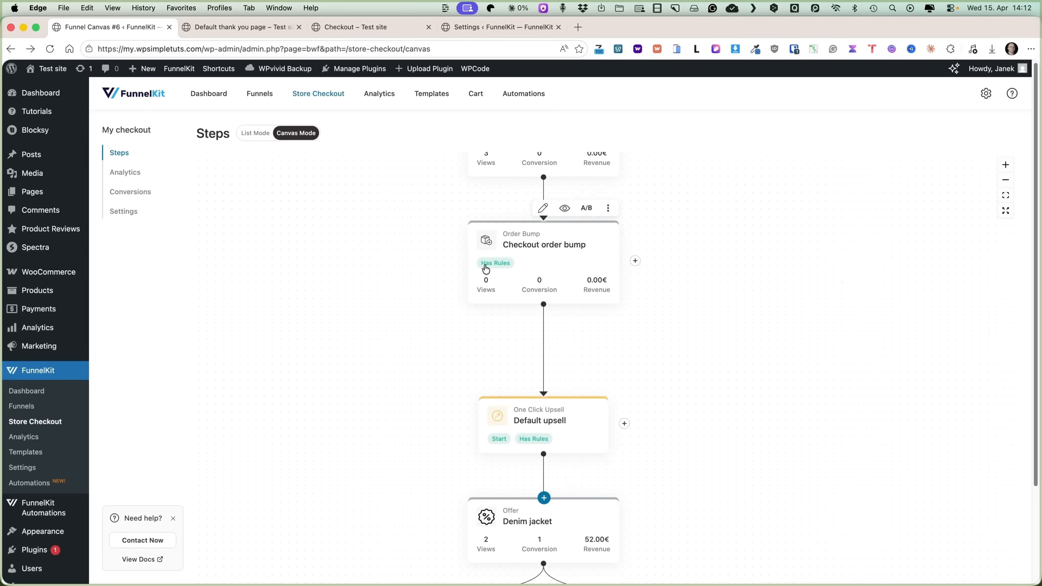
- Delete the Activewear cart category rule from Checkout order bump and save the rules
left_click(495, 264)
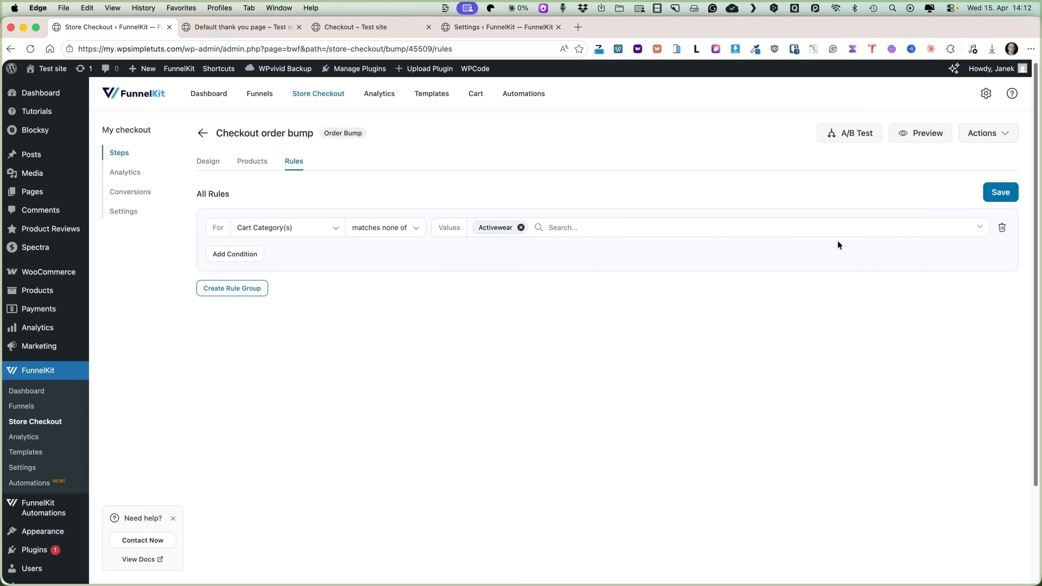
left_click(1002, 227)
left_click(998, 191)
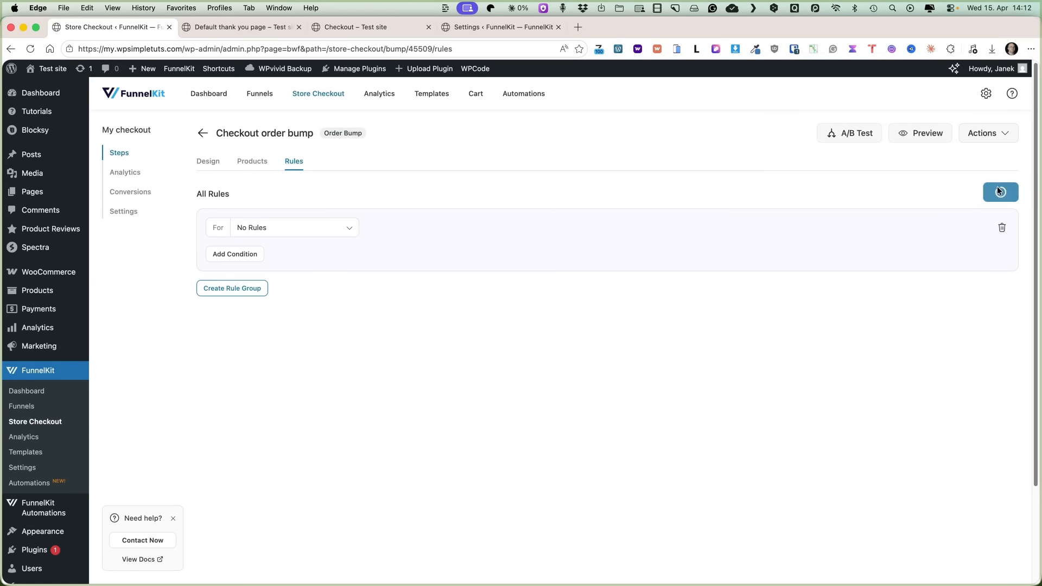
- Reload the store's checkout page and add the Shoes order bump to the order
left_click(369, 26)
left_click(30, 49)
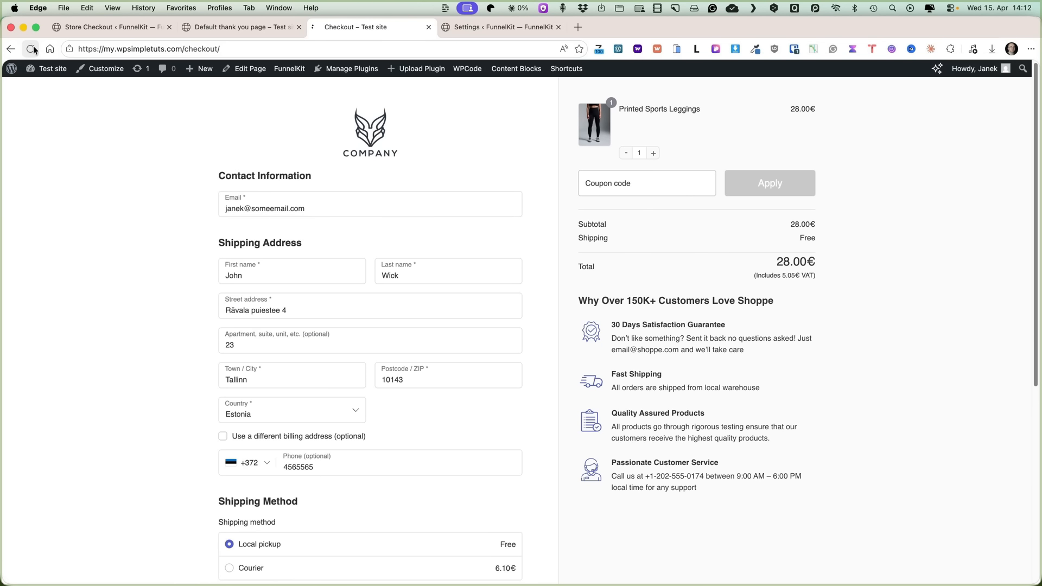
scroll(380, 380, "down", 6)
scroll(383, 437, "down", 2)
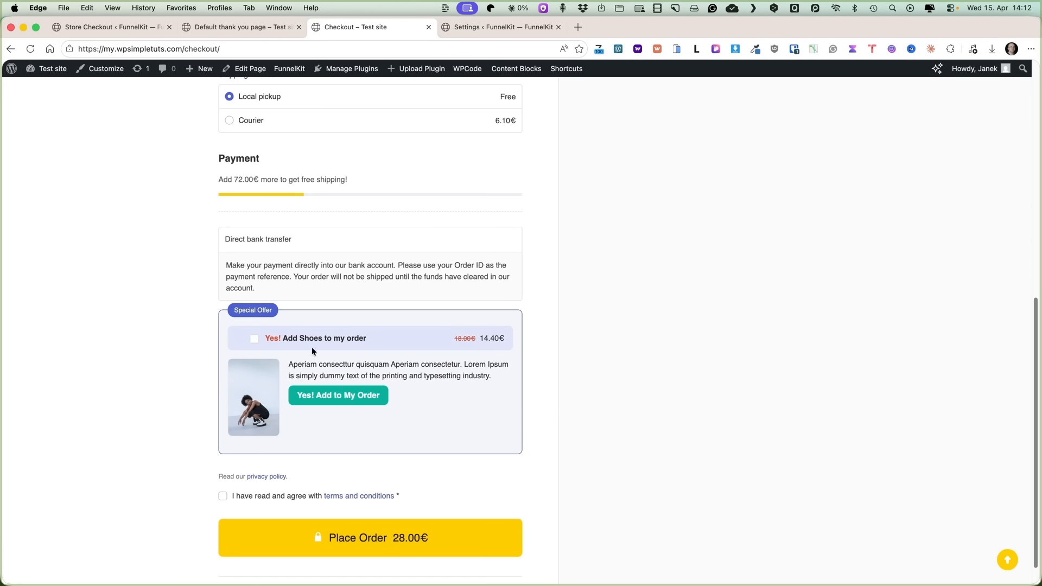
scroll(380, 399, "down", 1)
left_click(342, 367)
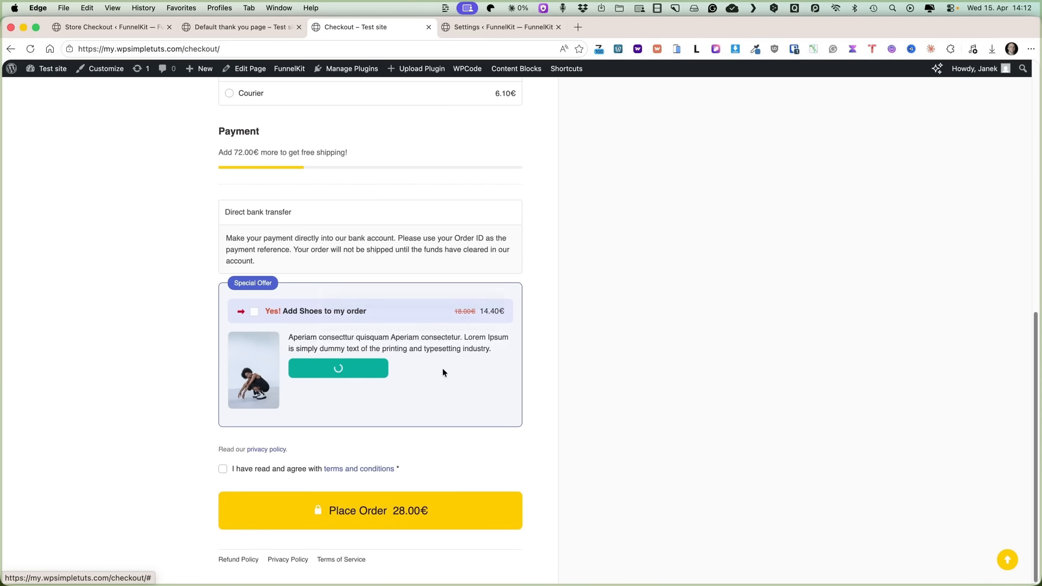
- Agree to the terms and conditions and place the order
left_click(269, 468)
left_click(391, 506)
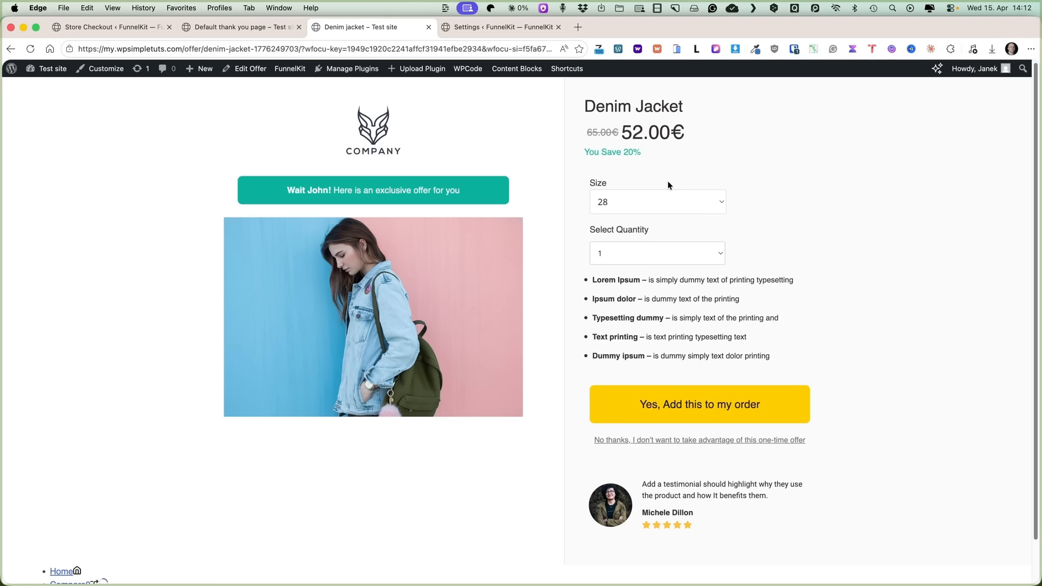
- Decline the Denim Jacket upsell and the Graphic Print T-Shirt offer with the 10% saving
left_click(635, 440)
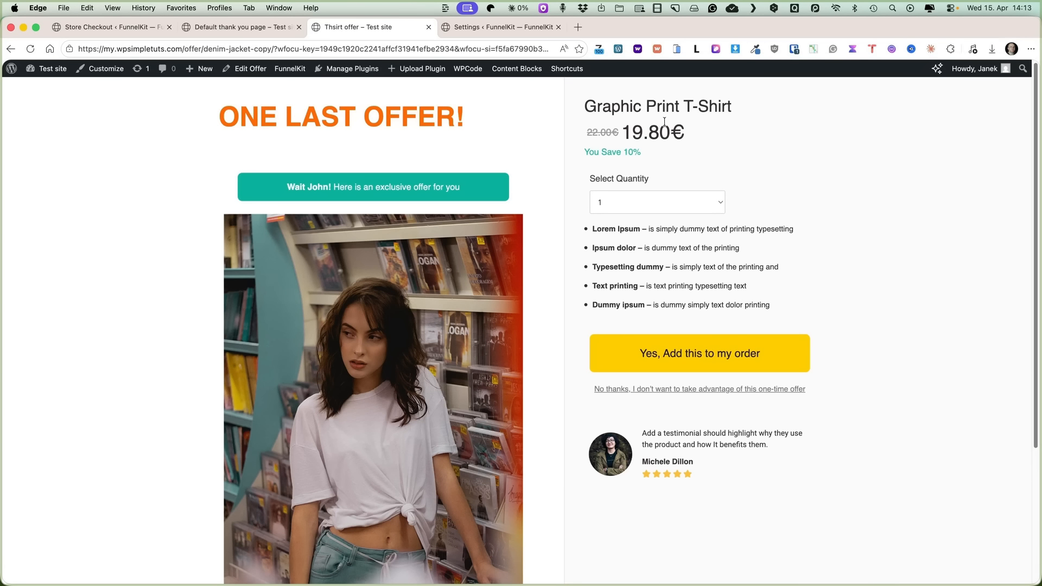
left_click_drag(624, 156, 645, 156)
left_click(670, 395)
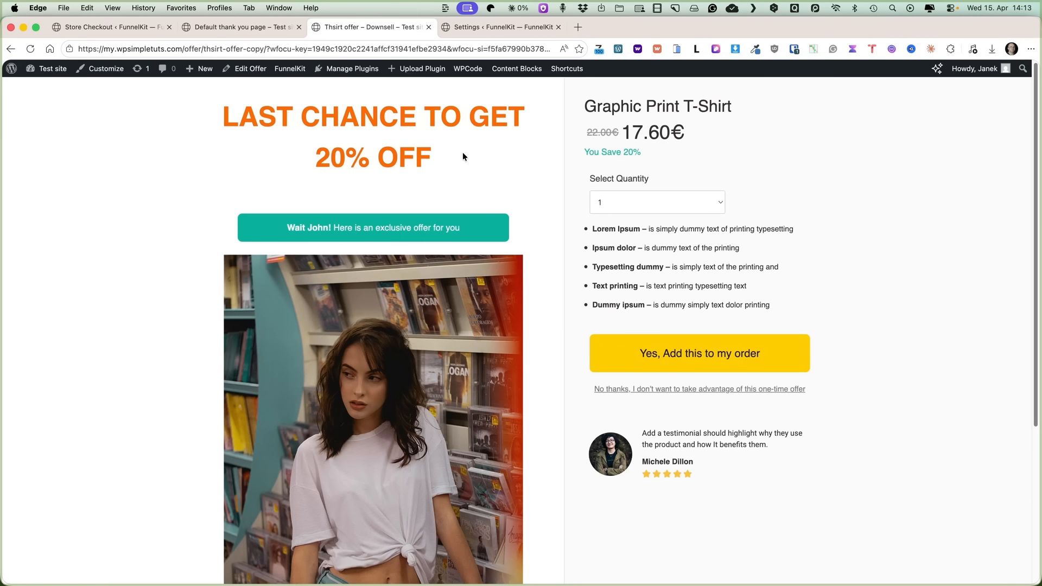
- Accept the 20% off Graphic Print T-Shirt downsell and review the order details on the thank you page
left_click_drag(641, 152, 623, 153)
left_click(688, 357)
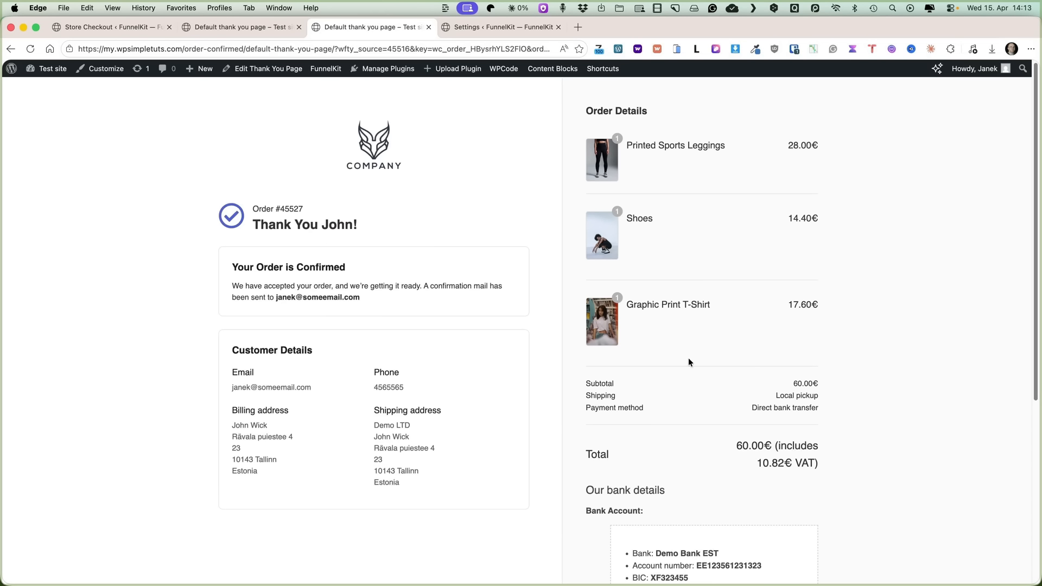
scroll(688, 359, "down", 5)
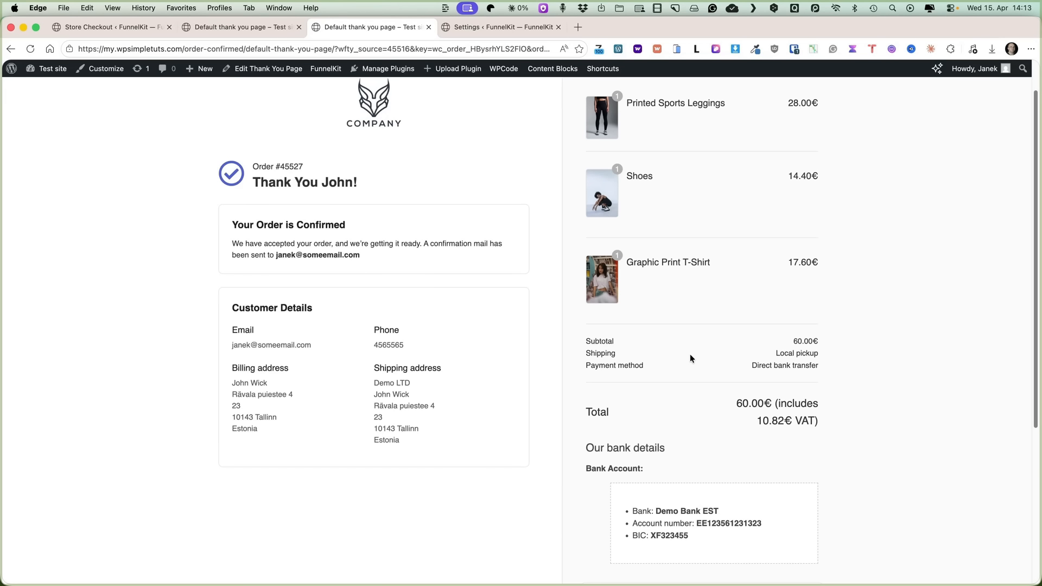
scroll(689, 353, "up", 5)
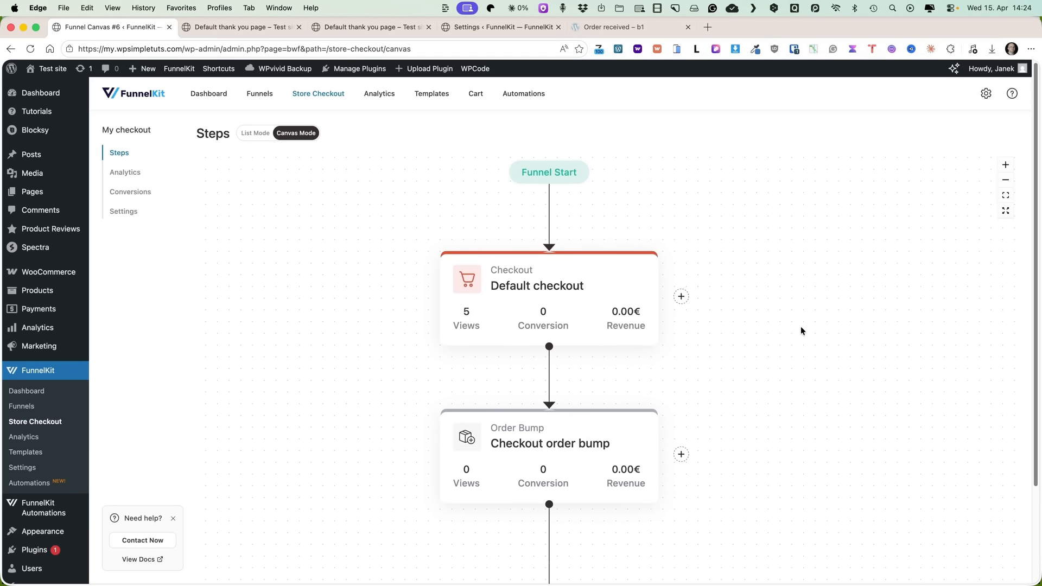
- View the Order received page, and examine the form sections and available fields in the Default checkout's design
left_click(602, 28)
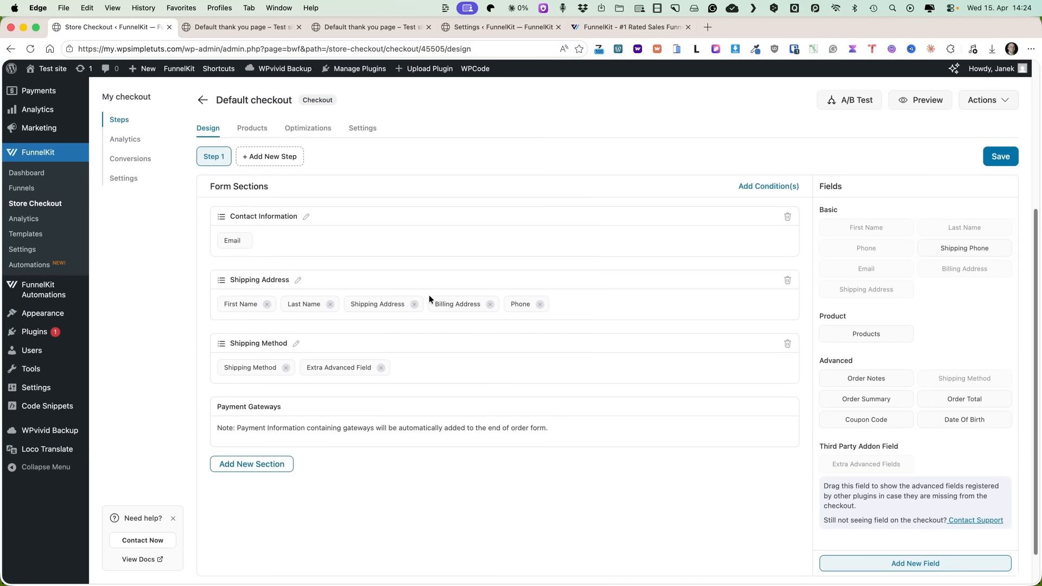
scroll(429, 295, "up", 1)
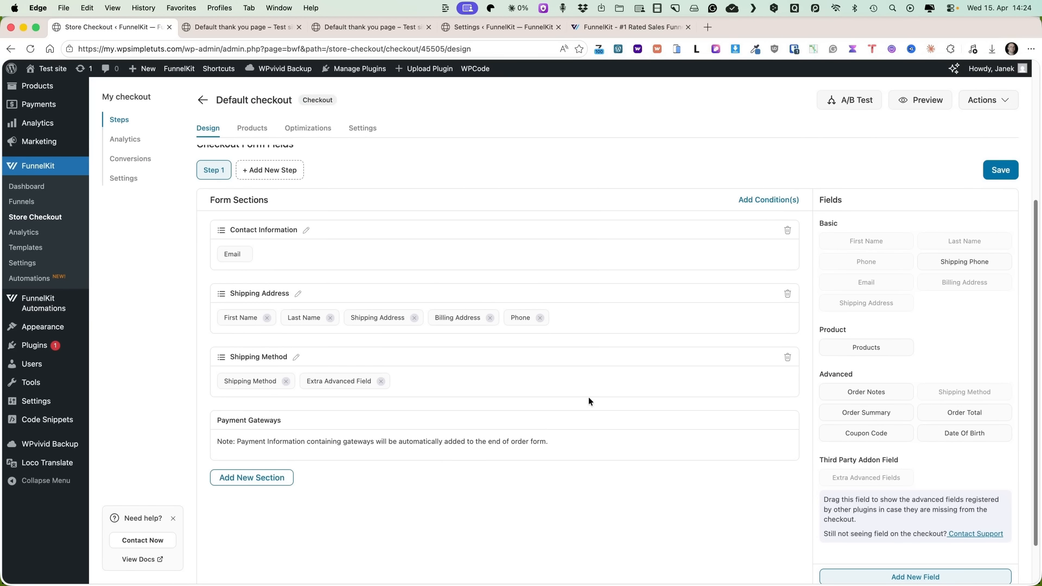